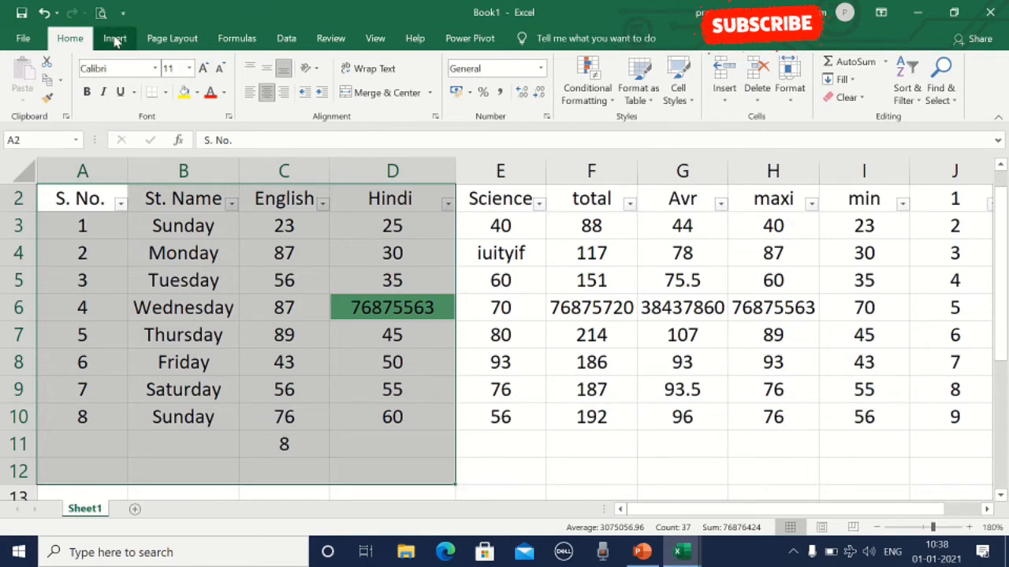
left_click(170, 39)
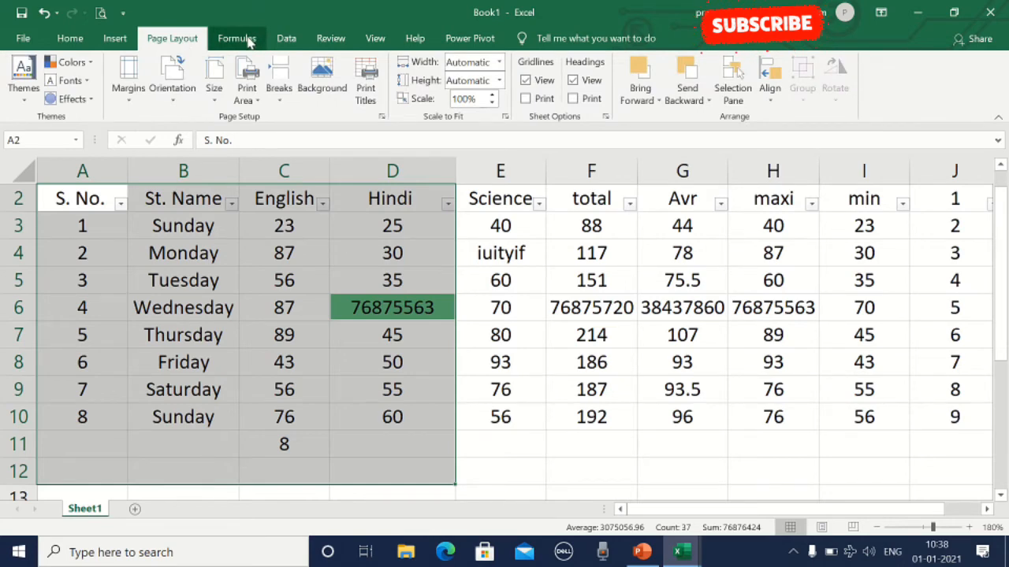
left_click(249, 41)
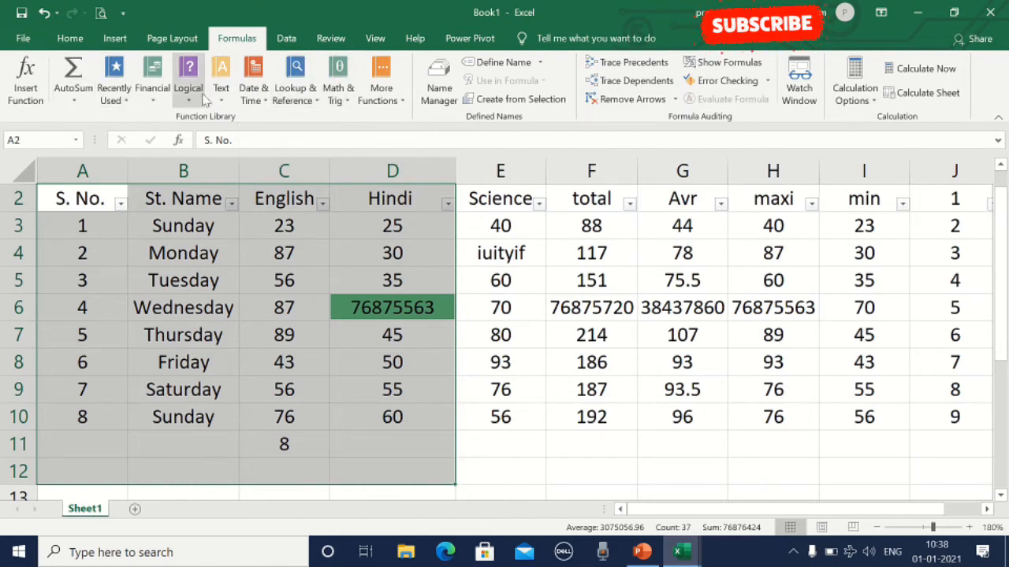
left_click(26, 93)
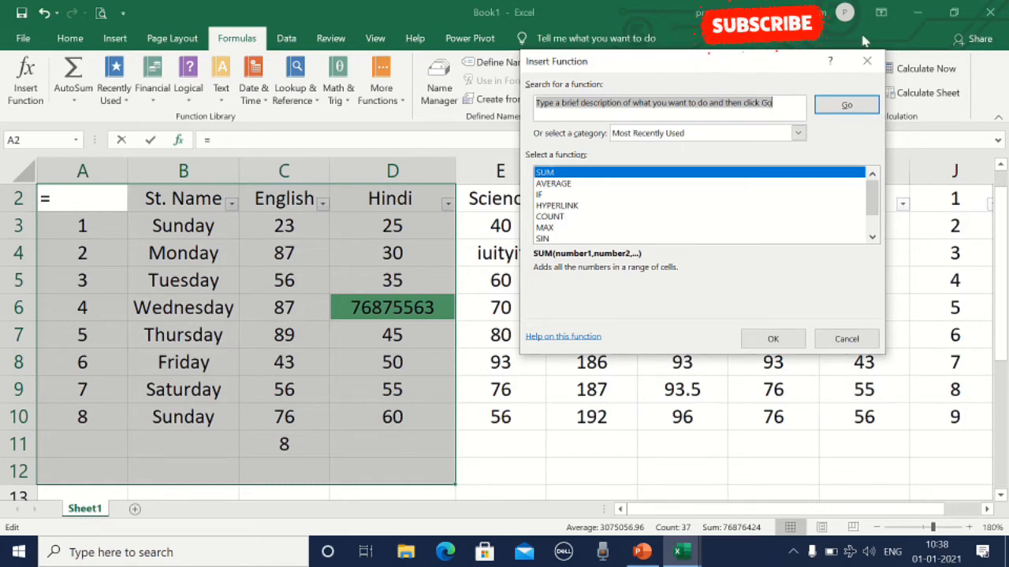
left_click(868, 63)
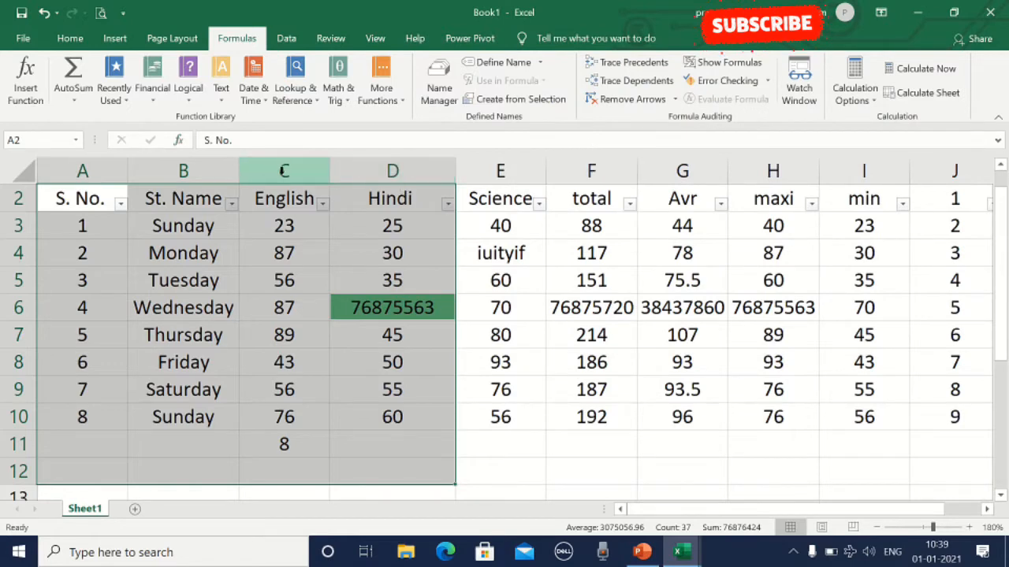
Step: Narrow columns C to E to one equal width and enter the formula =sum(F3:F10) in cell F11
left_click_drag(283, 170, 538, 172)
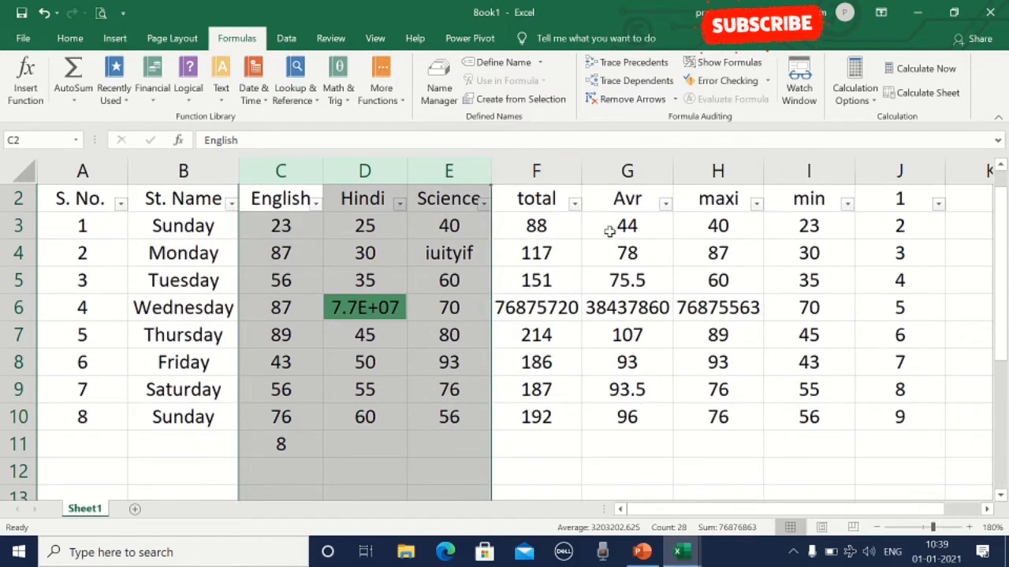
left_click(539, 445)
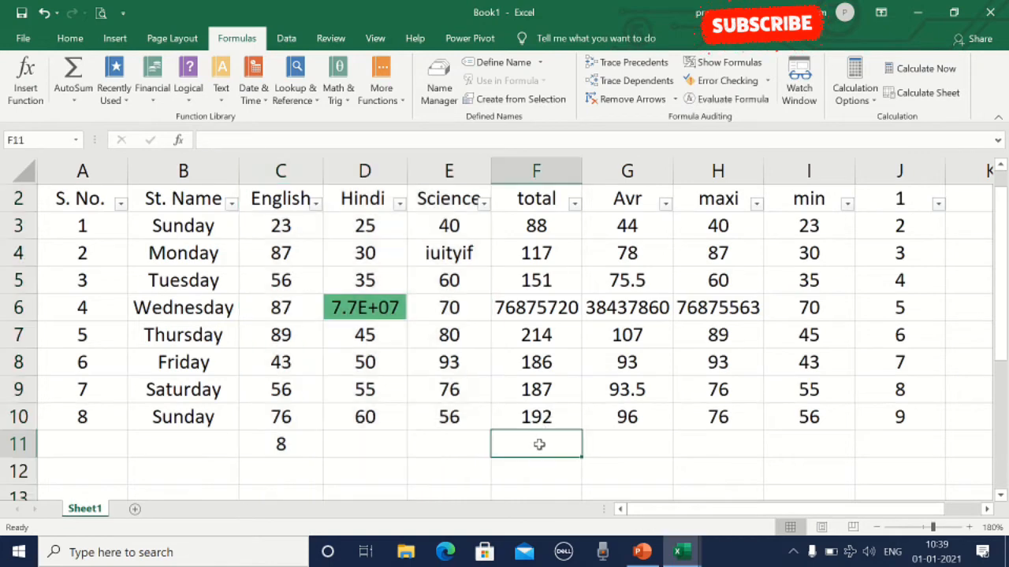
type("=")
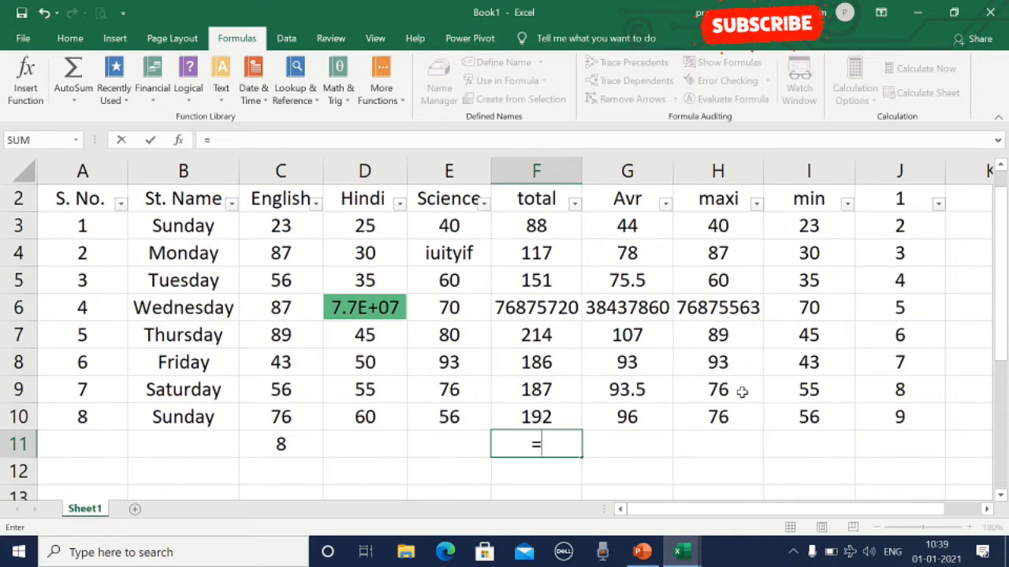
type("sum")
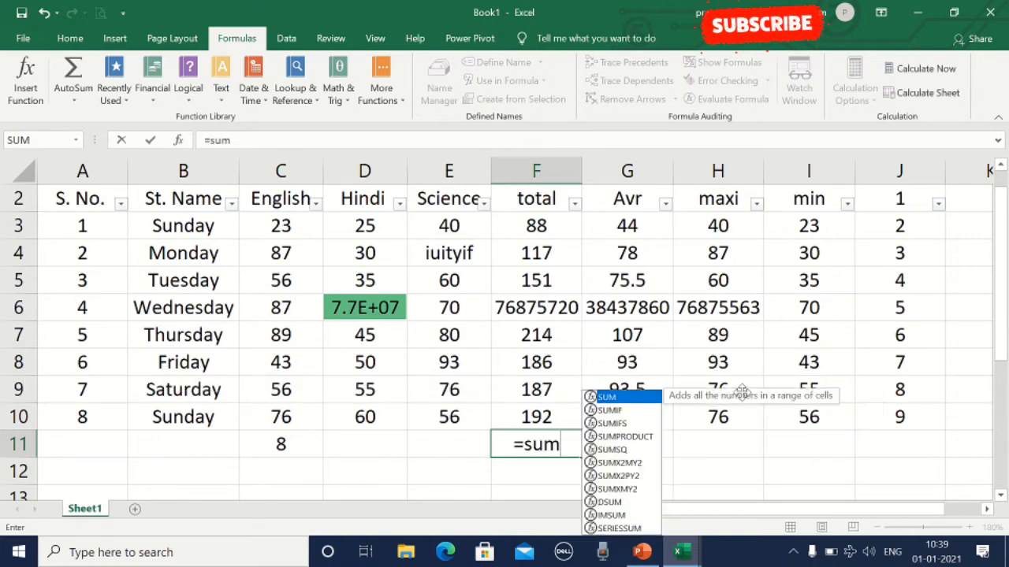
type("(")
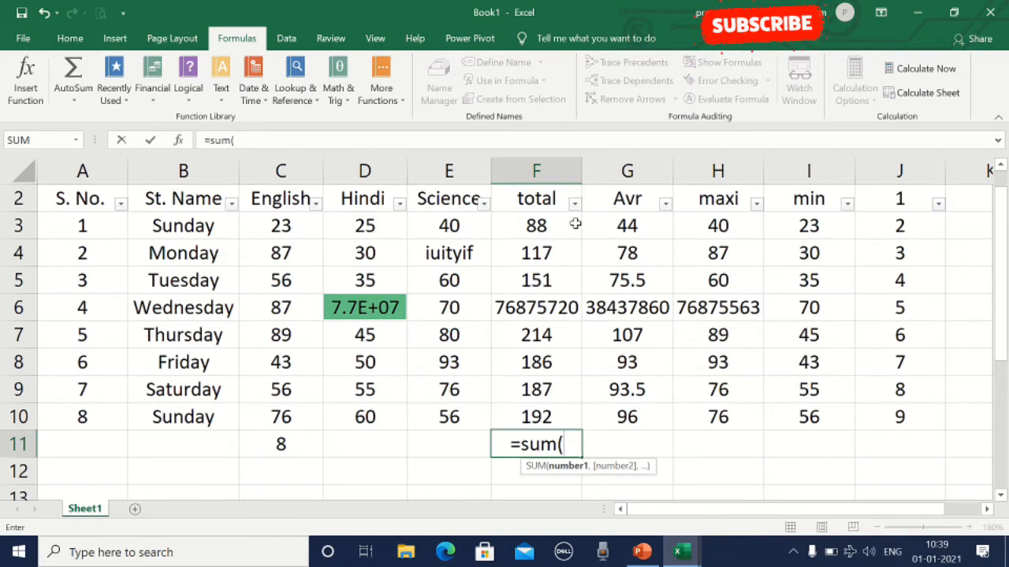
left_click_drag(555, 226, 557, 411)
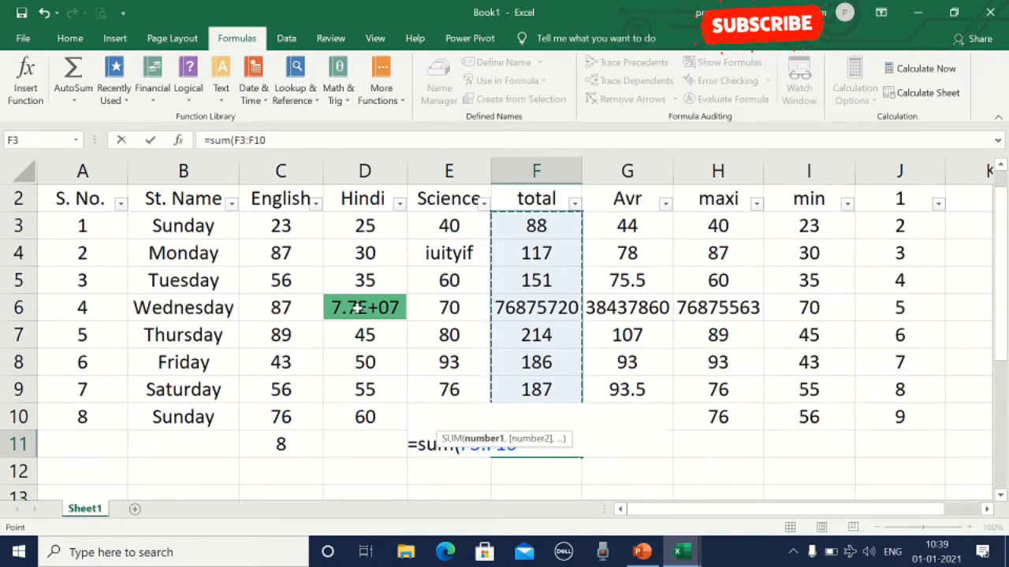
type(")")
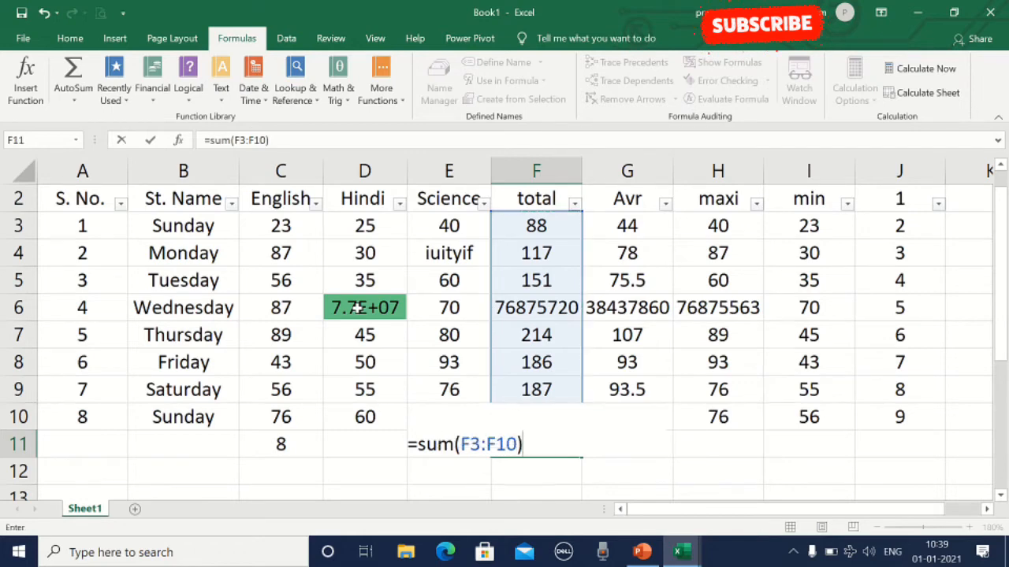
key("Return")
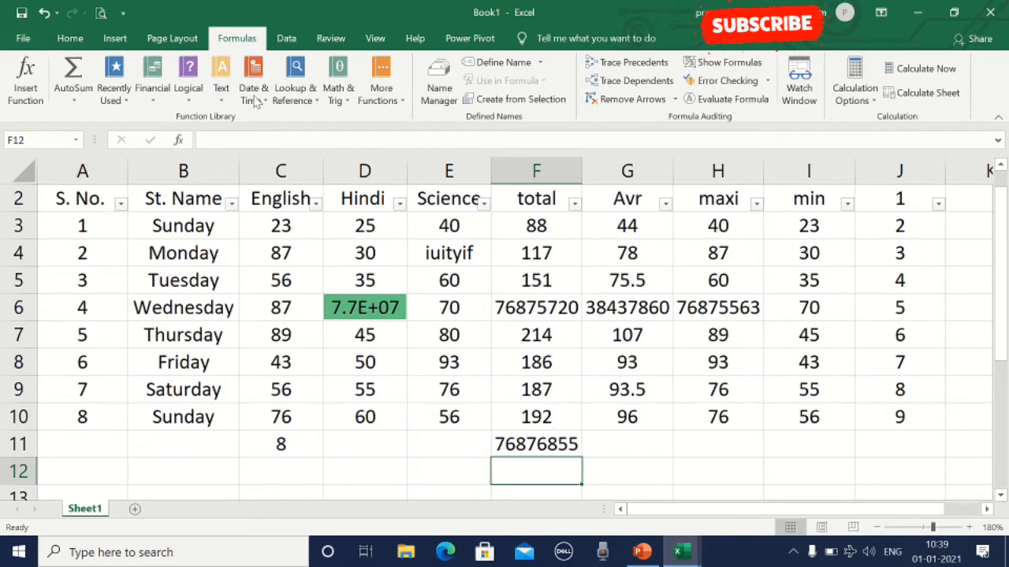
left_click(25, 79)
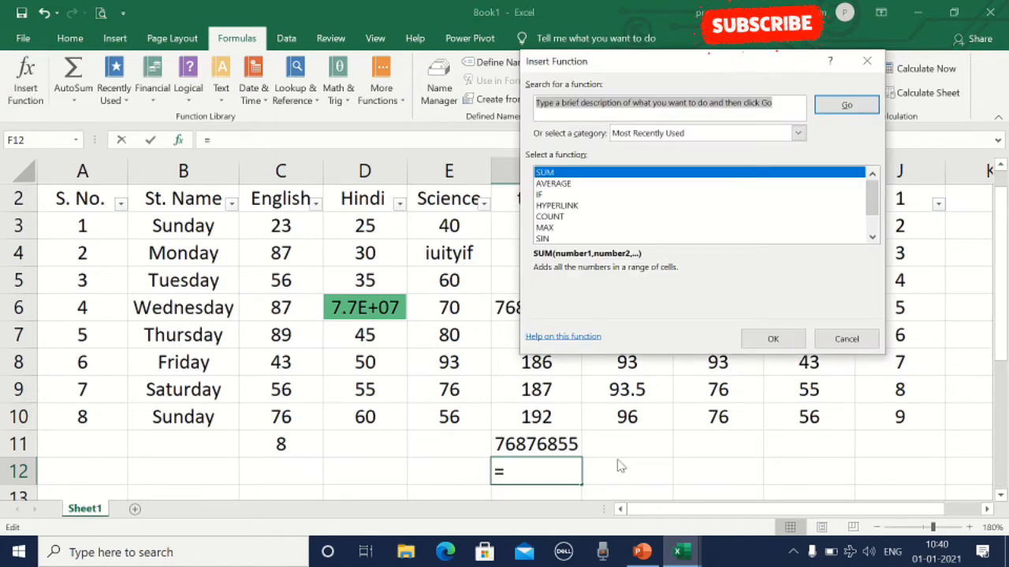
left_click(575, 175)
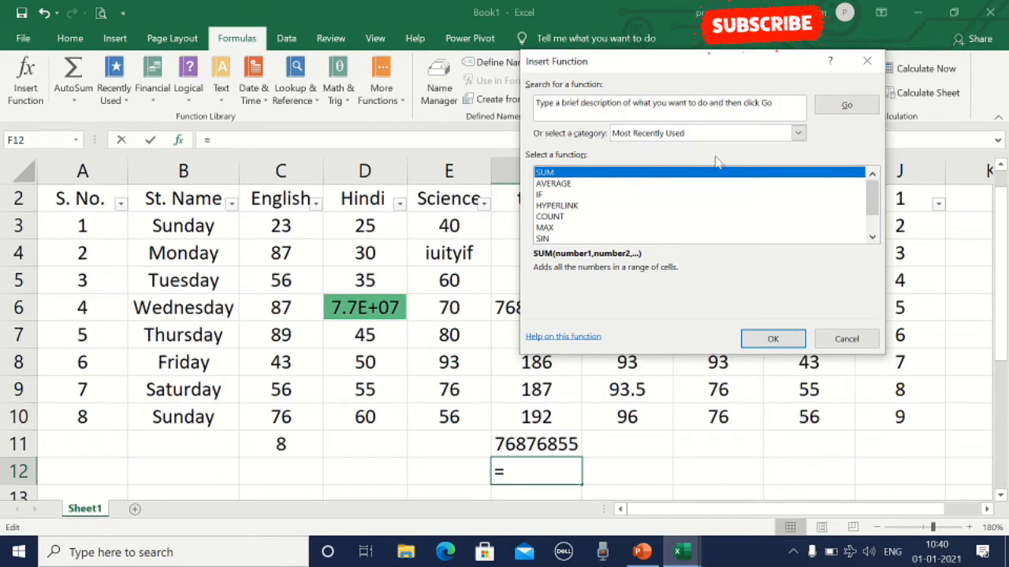
left_click(844, 107)
left_click(845, 105)
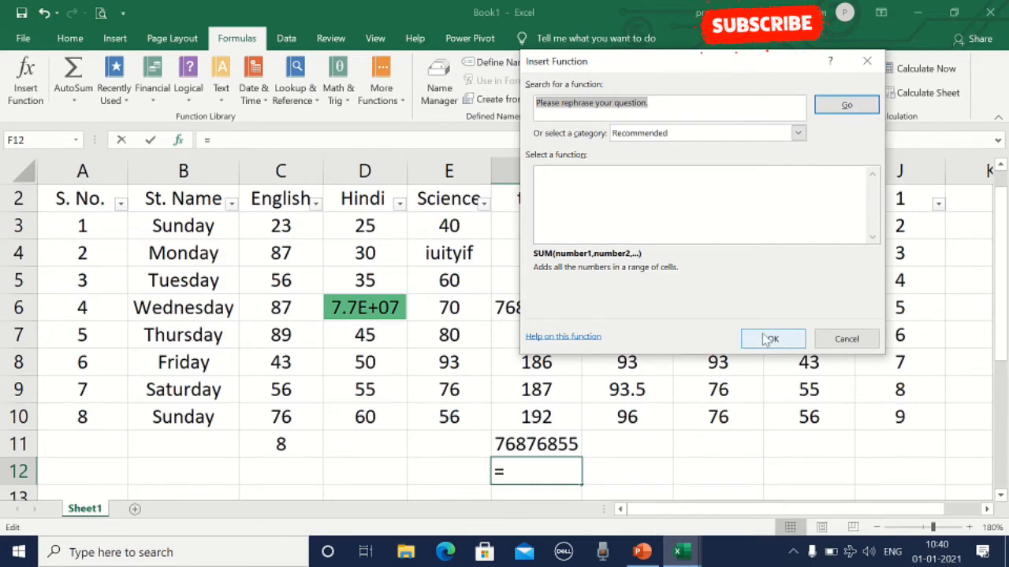
left_click(866, 61)
Step: Edit the SUM function in cell F3 so that its first argument is the range F4:F10
left_click_drag(555, 226, 547, 449)
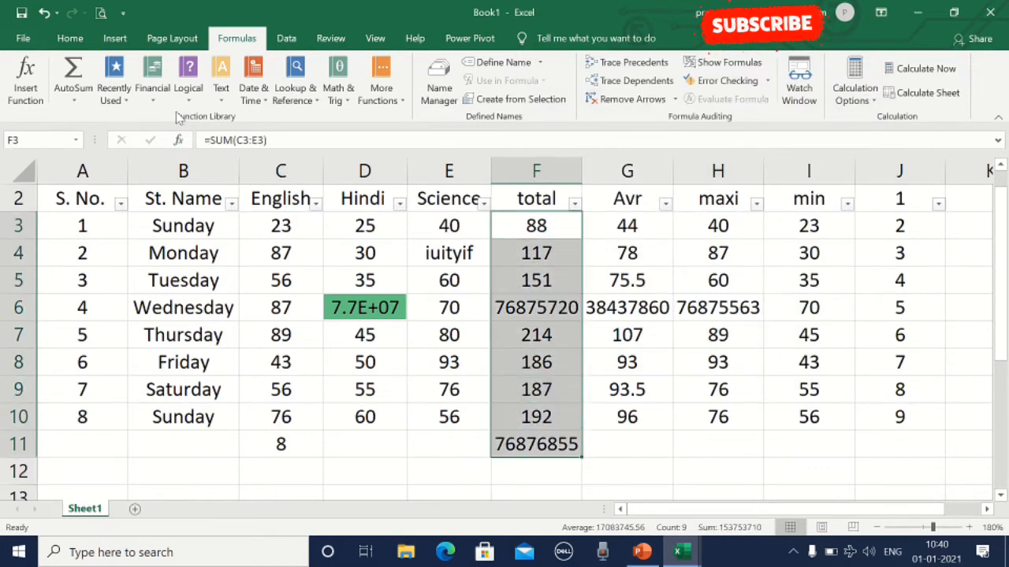
left_click(21, 105)
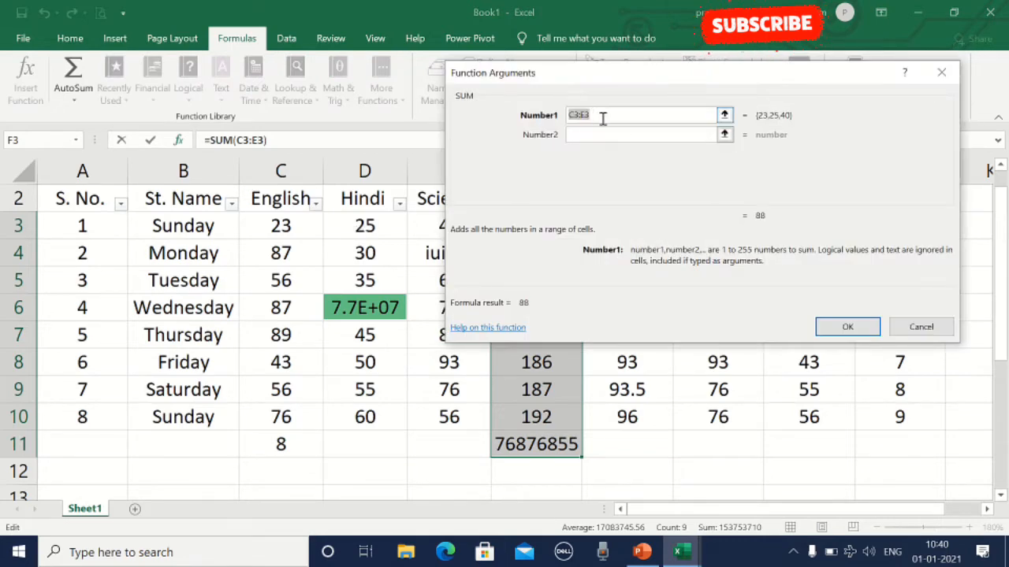
left_click(724, 116)
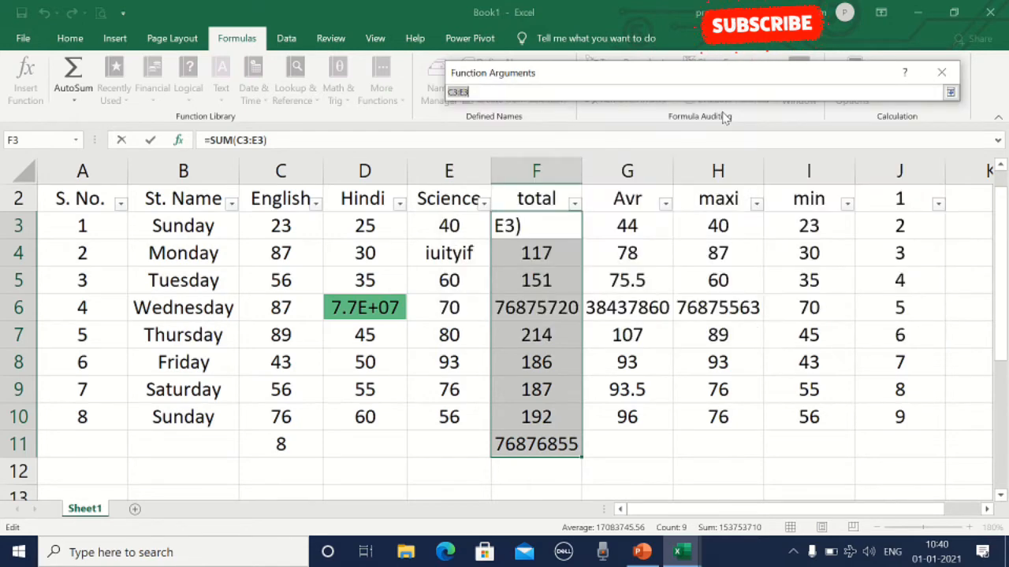
left_click_drag(535, 252, 512, 430)
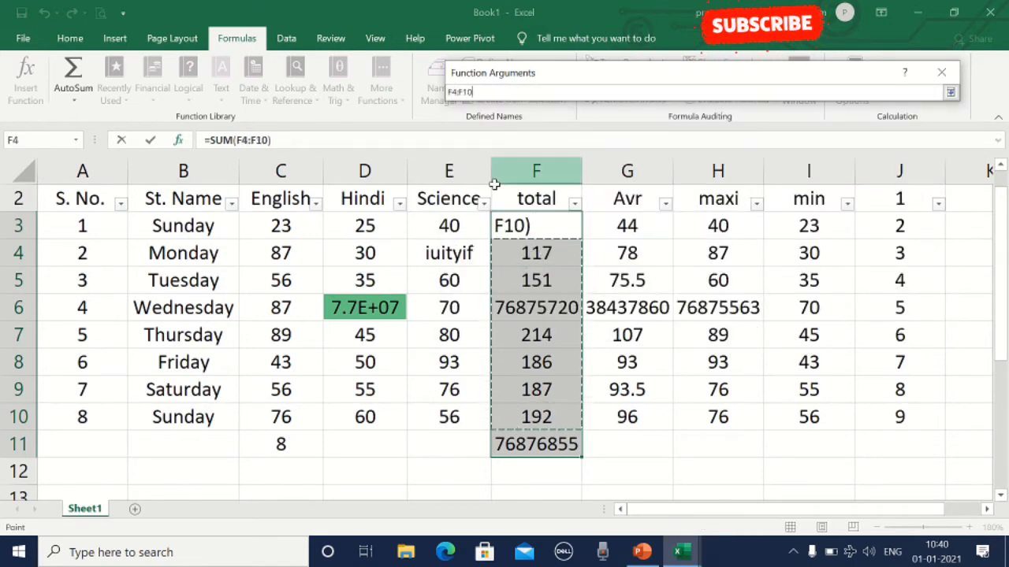
left_click(950, 93)
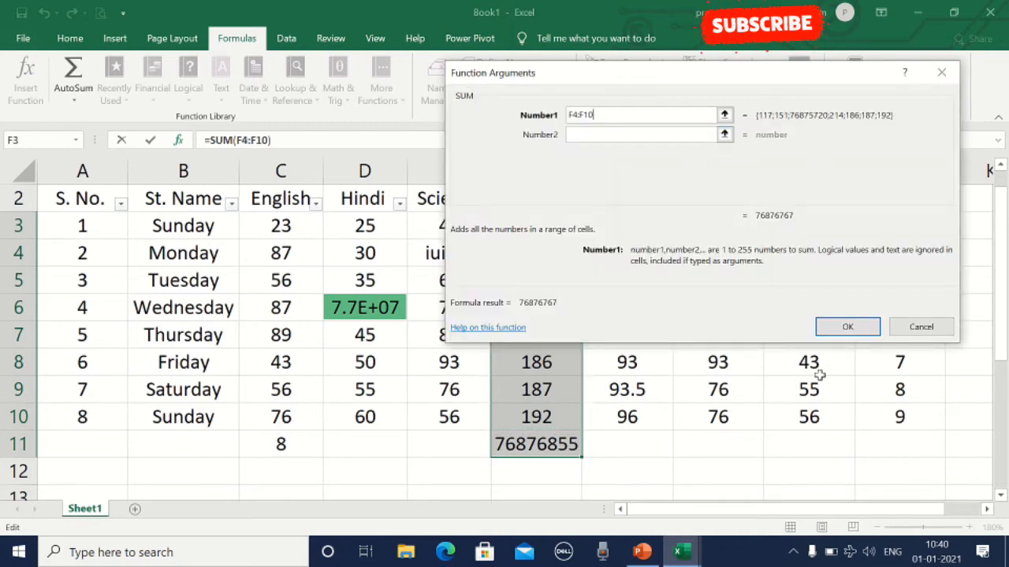
left_click(844, 326)
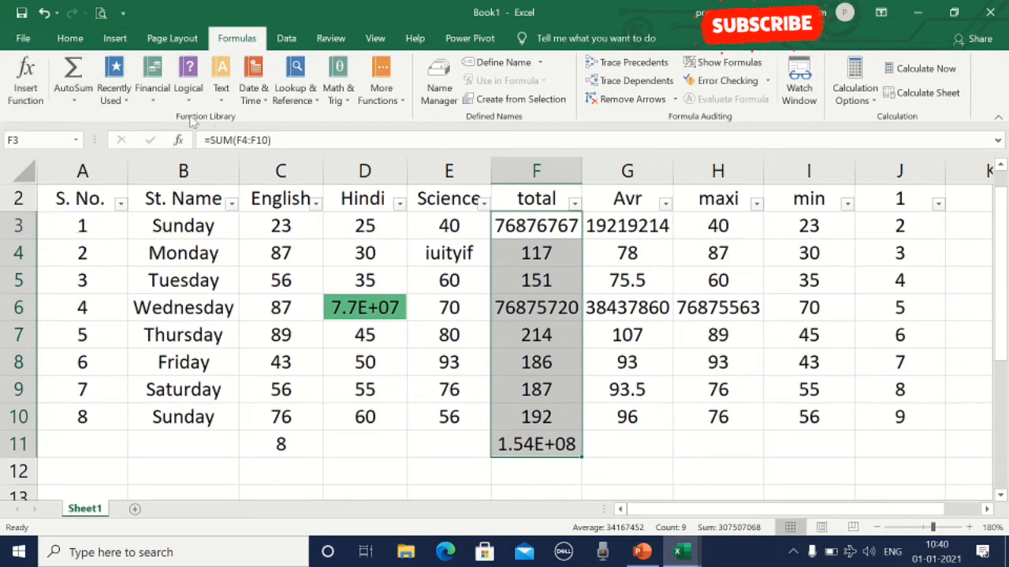
left_click(75, 100)
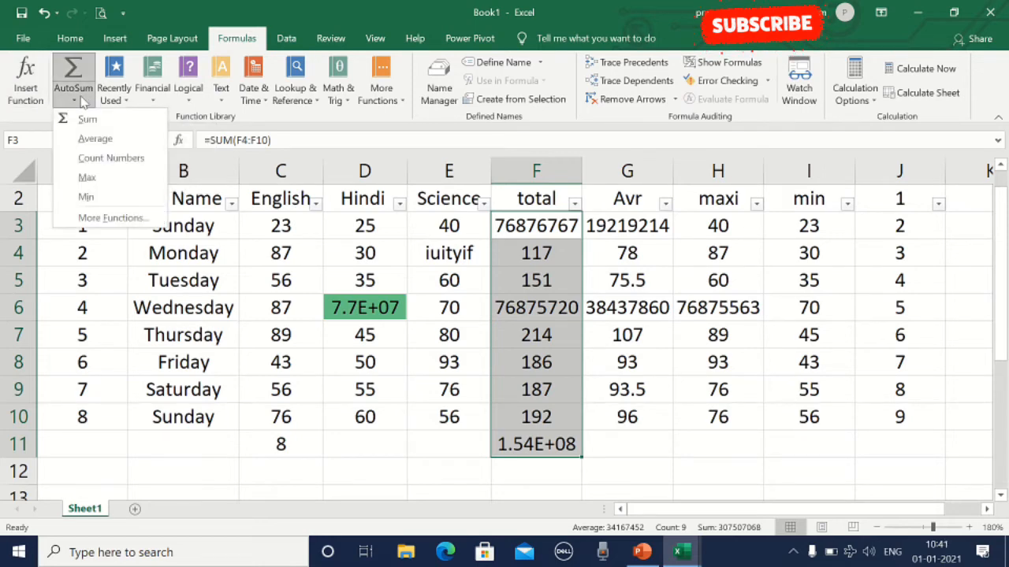
left_click(67, 38)
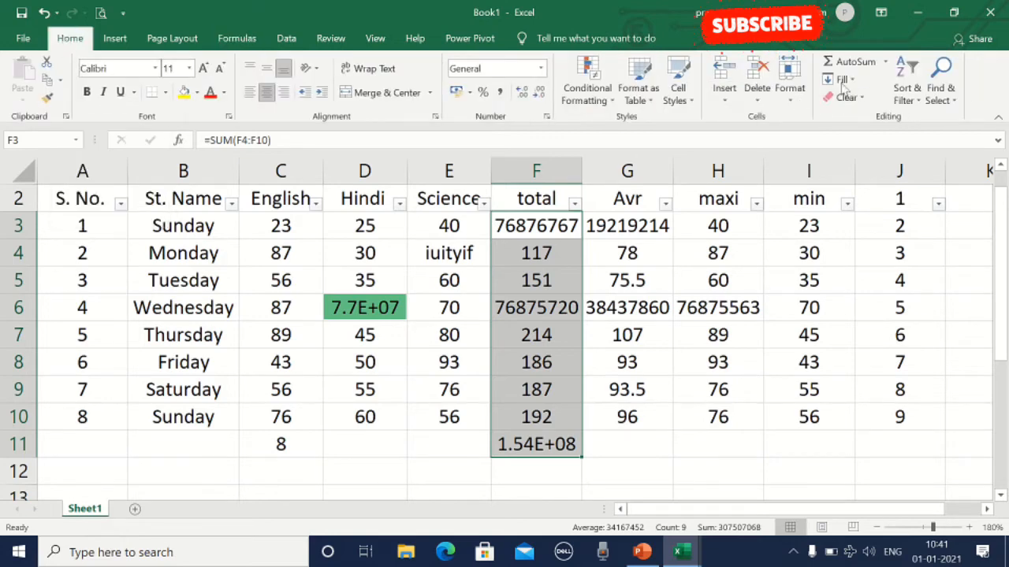
left_click(173, 38)
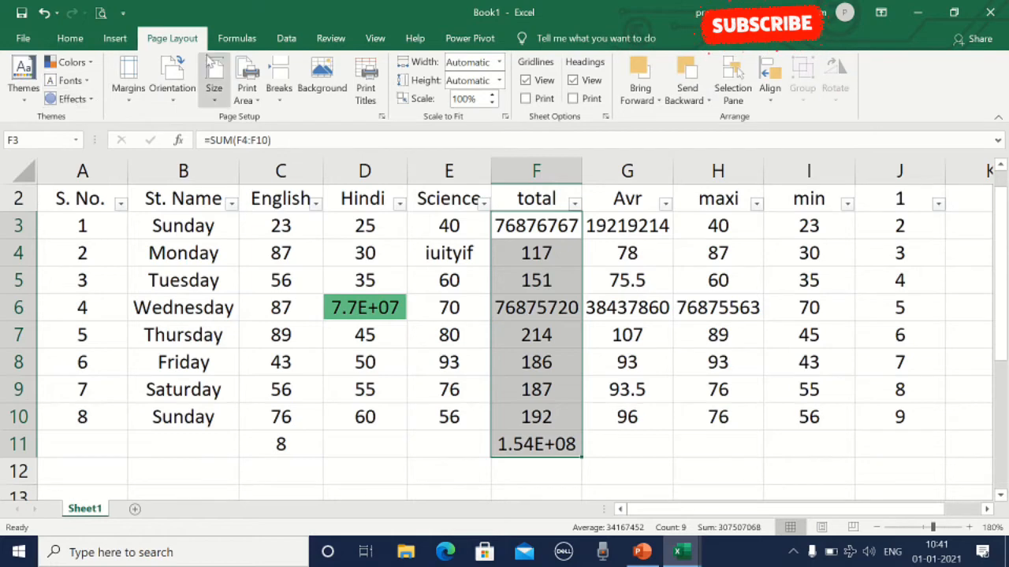
left_click(236, 37)
left_click(73, 99)
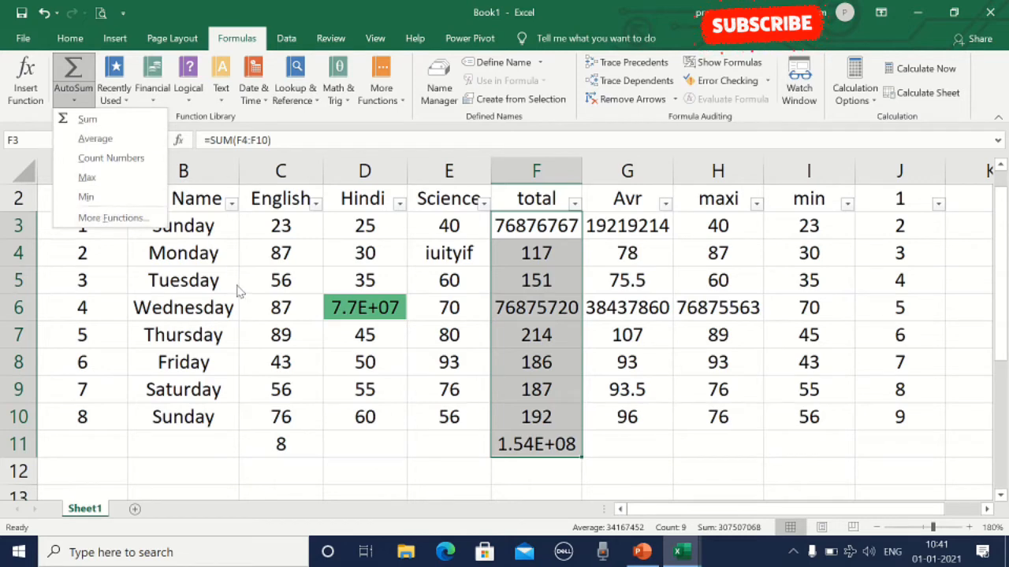
Step: Insert the recently used AVERAGE function in cell D12 for the range D3:D11
left_click(360, 466)
left_click(361, 465)
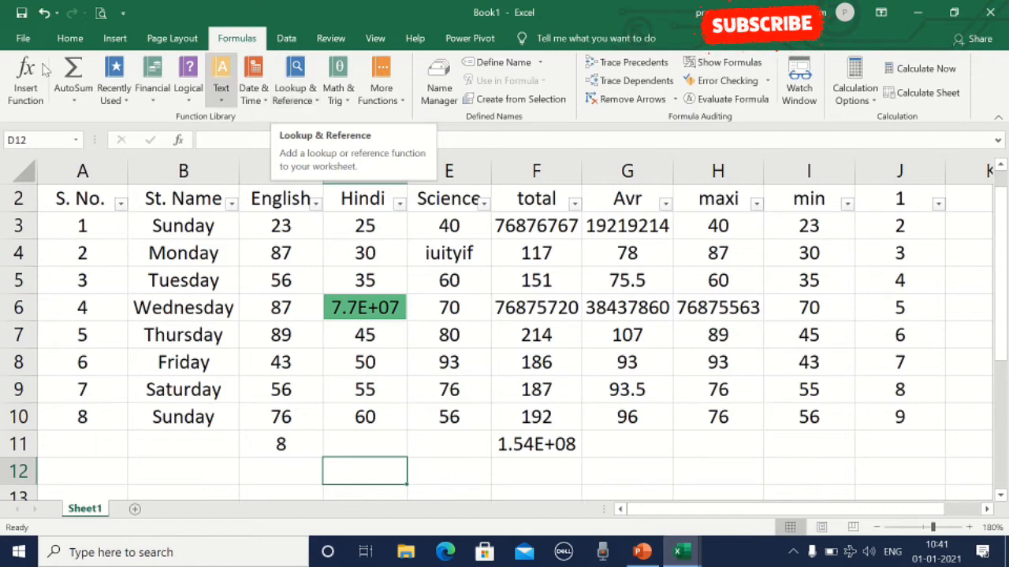
left_click(128, 100)
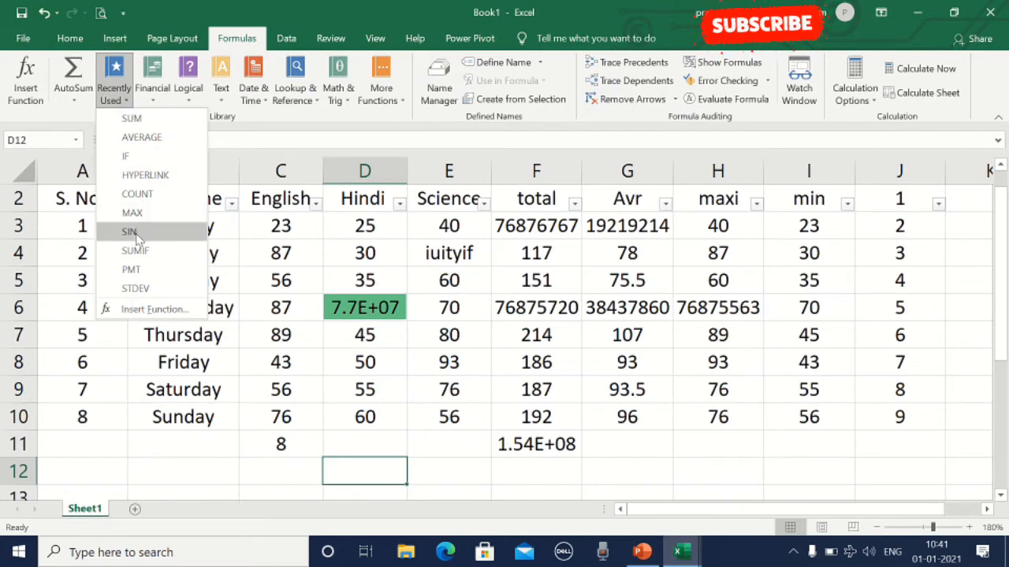
left_click(145, 137)
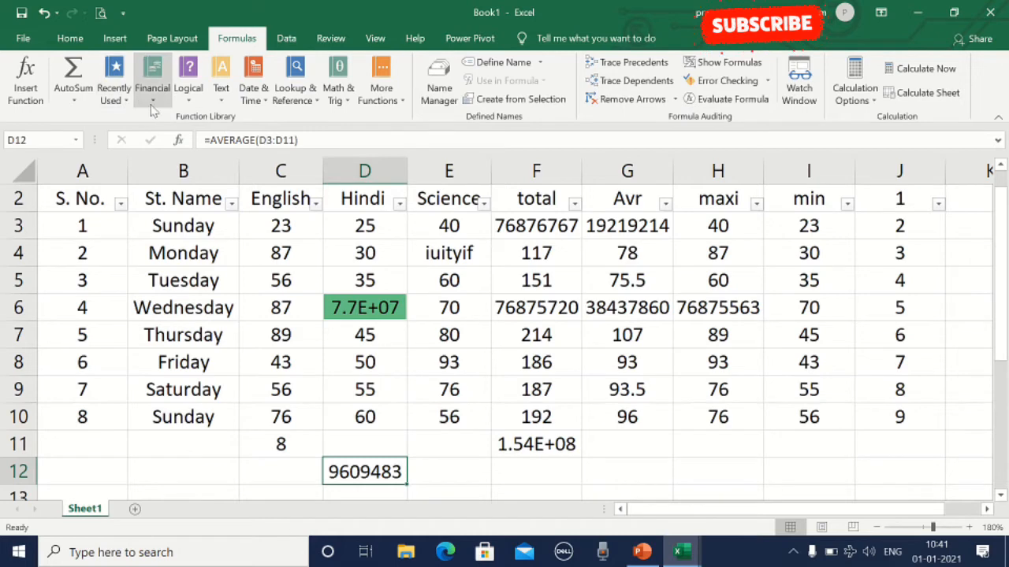
Step: Look through the Financial, Logical, Text and Date & Time function categories, including the arguments of YIELDDISC
left_click(150, 103)
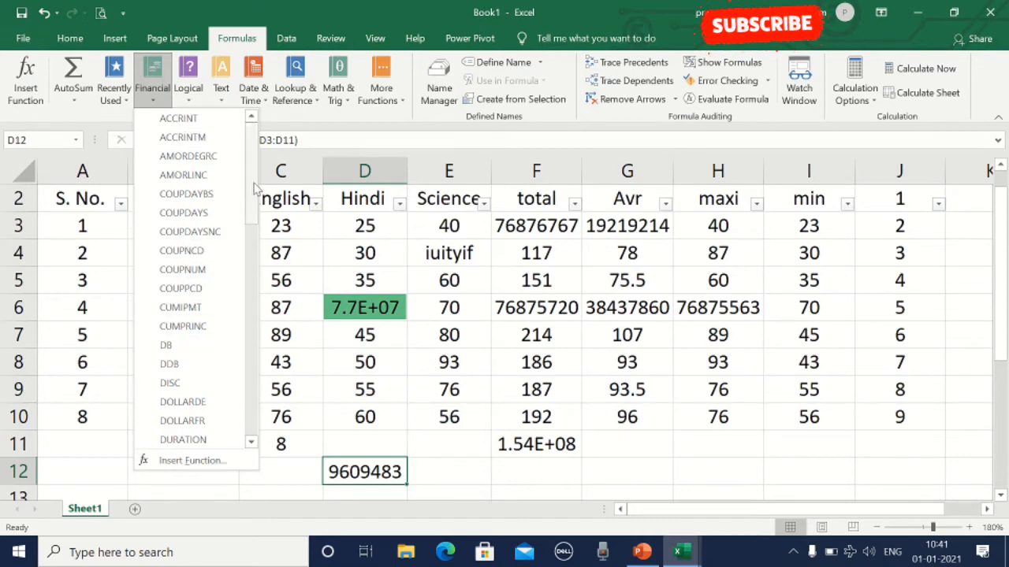
left_click_drag(254, 191, 247, 432)
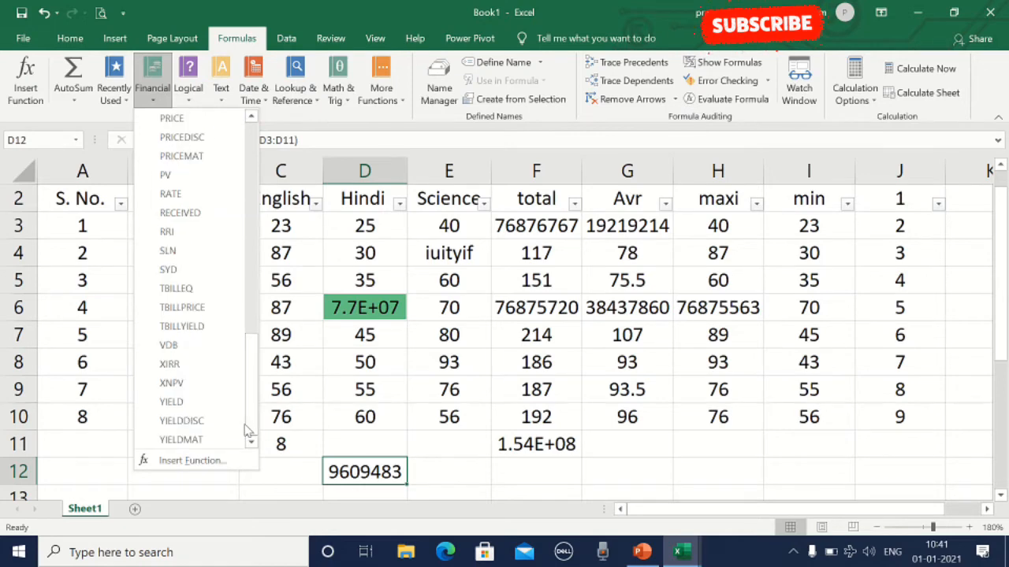
left_click(243, 421)
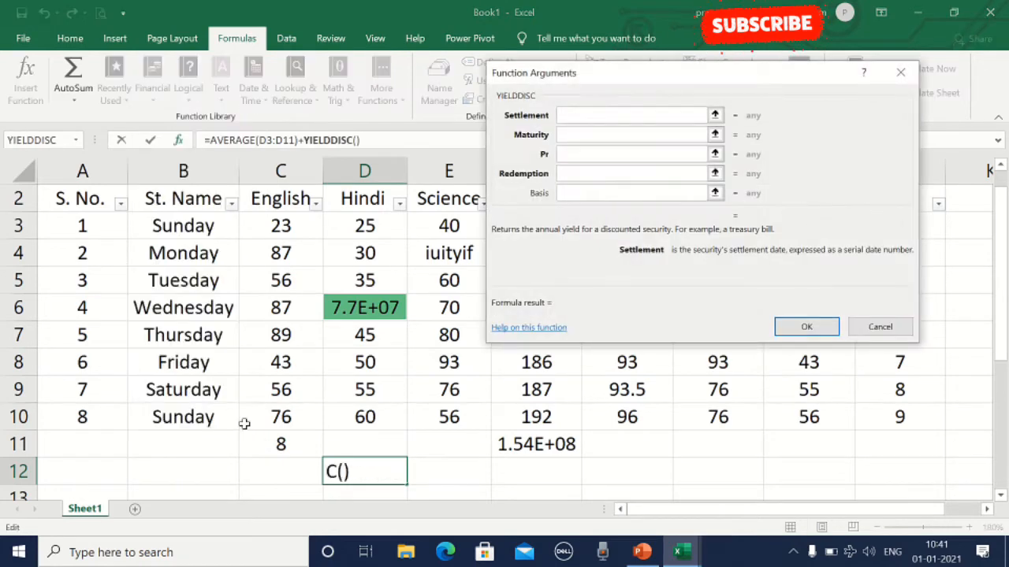
left_click(900, 71)
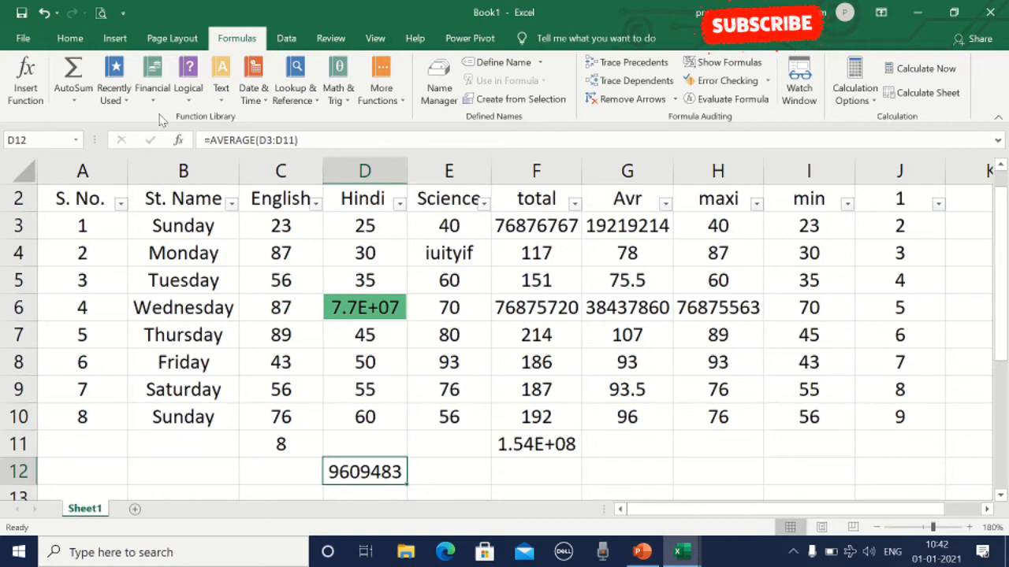
left_click(193, 91)
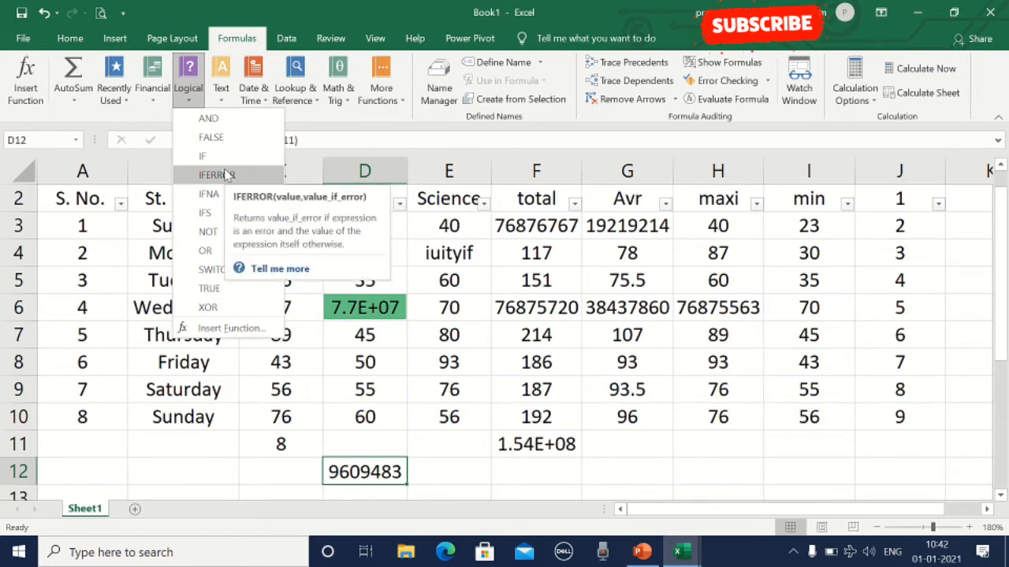
left_click(192, 100)
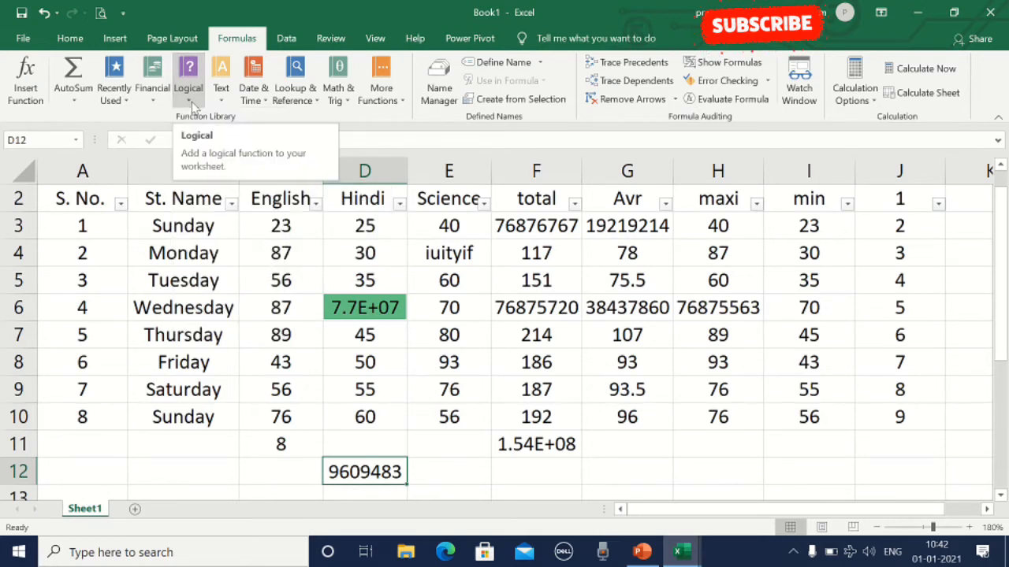
left_click(222, 93)
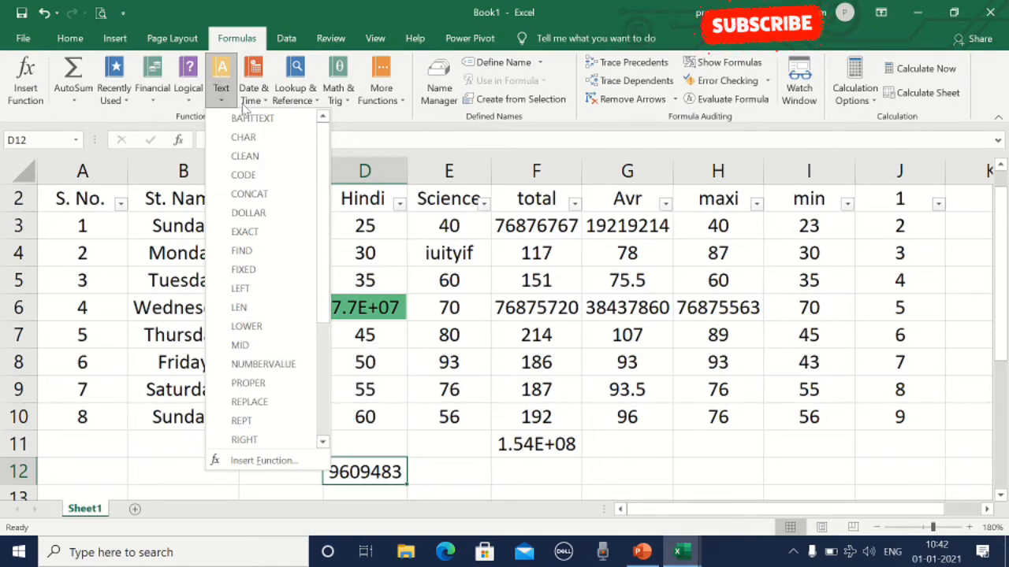
left_click(257, 102)
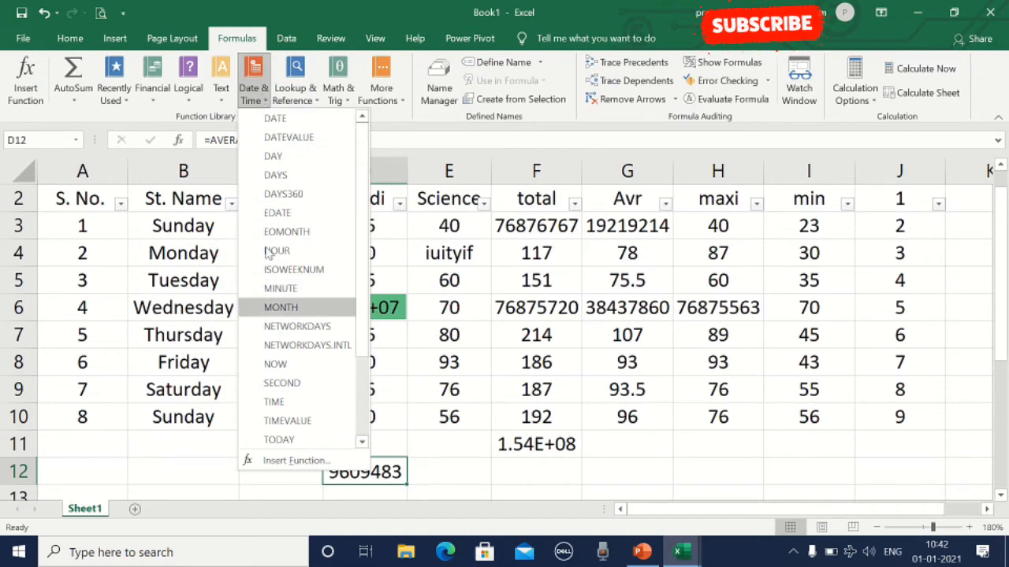
Step: Enter the formula =now() in cell F12
left_click(552, 465)
left_click(540, 472)
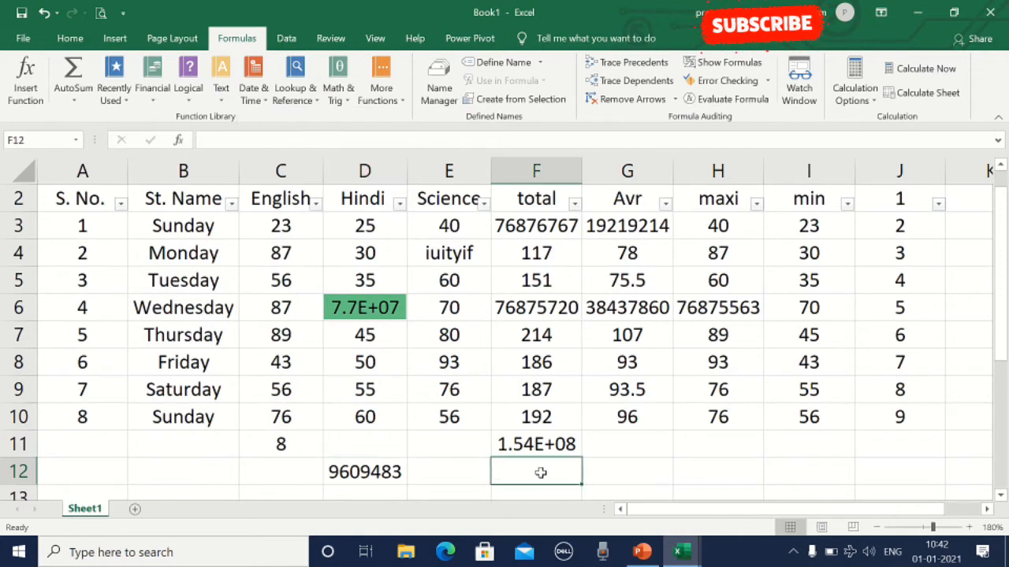
type("=")
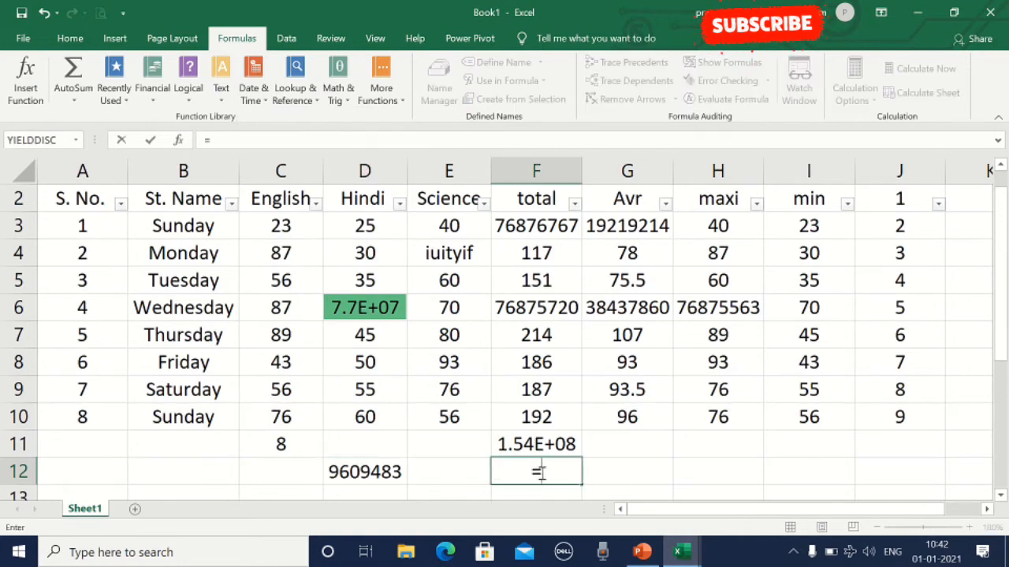
type("noe")
key("BackSpace")
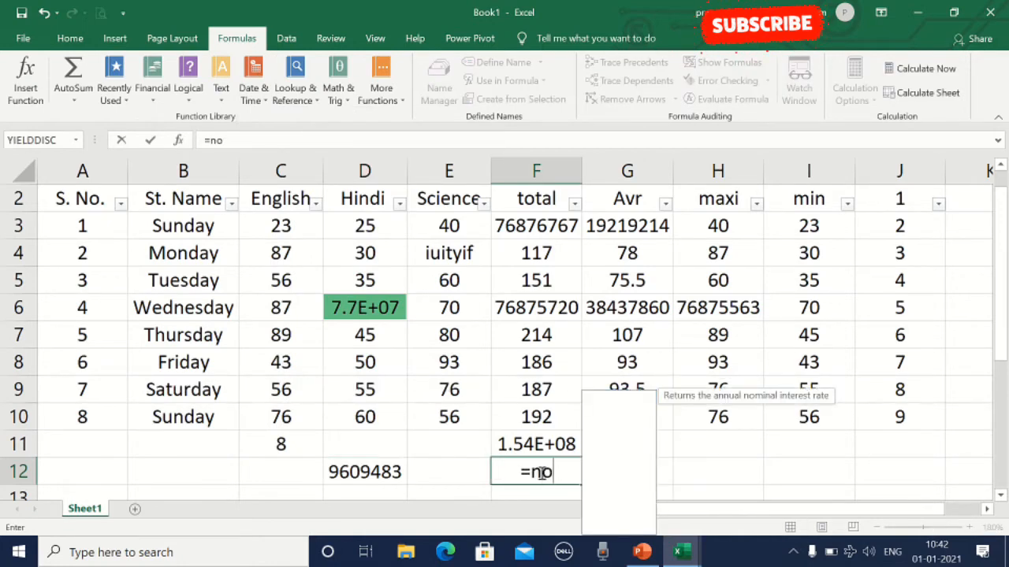
type("w()")
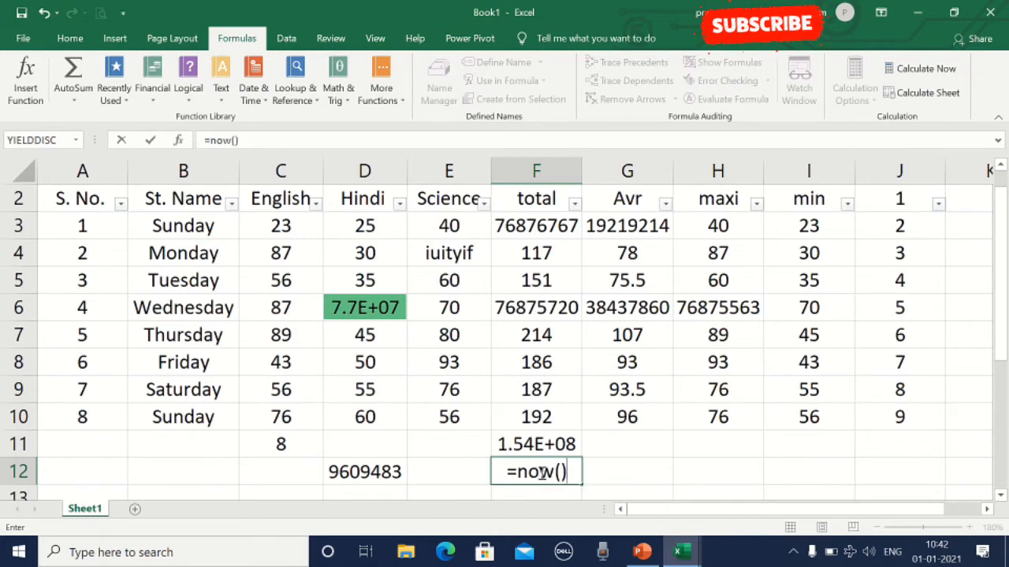
key("Return")
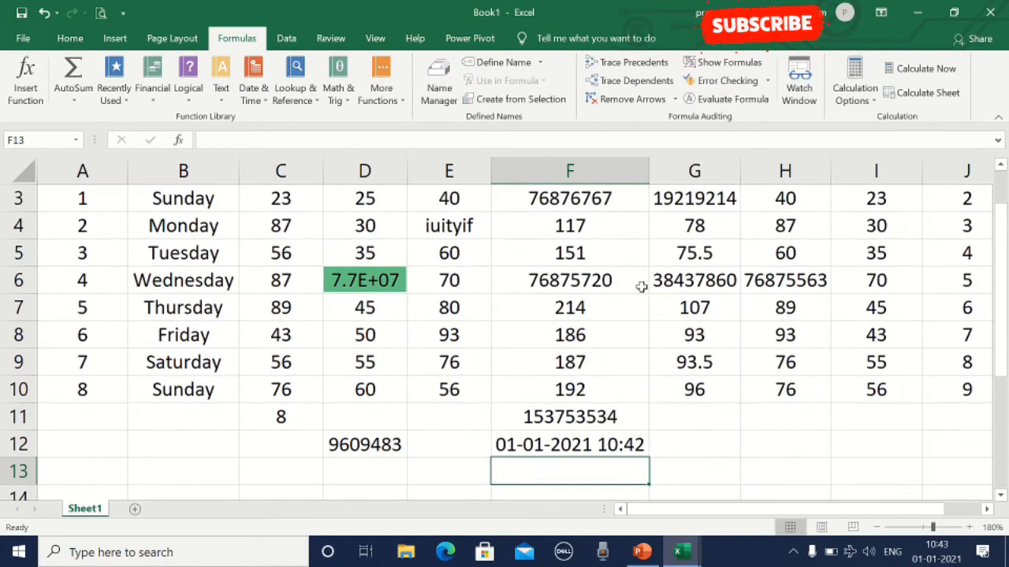
Step: Widen column F slightly and enter the formula =today() in cell F13
left_click_drag(648, 169, 657, 170)
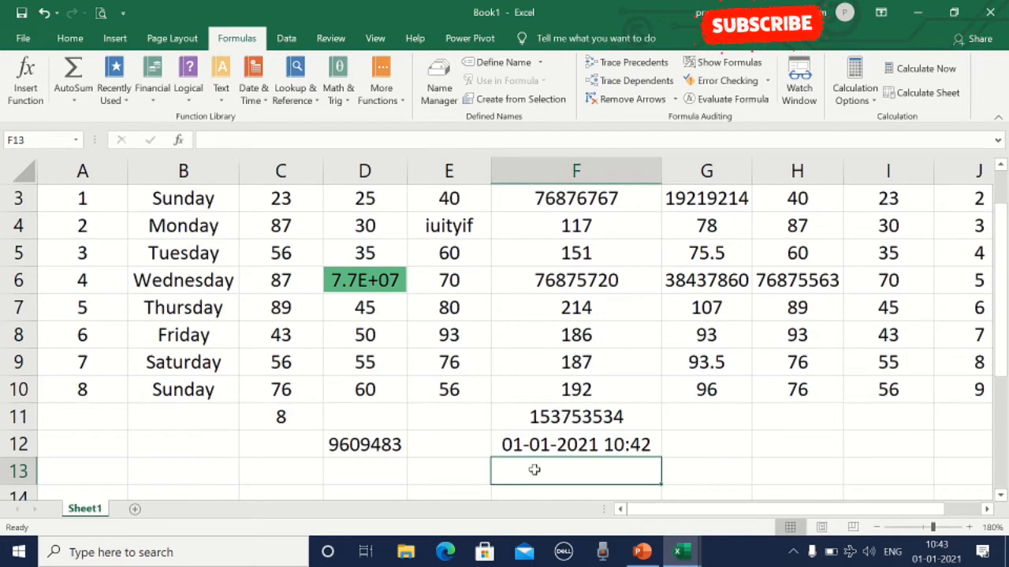
type("=t")
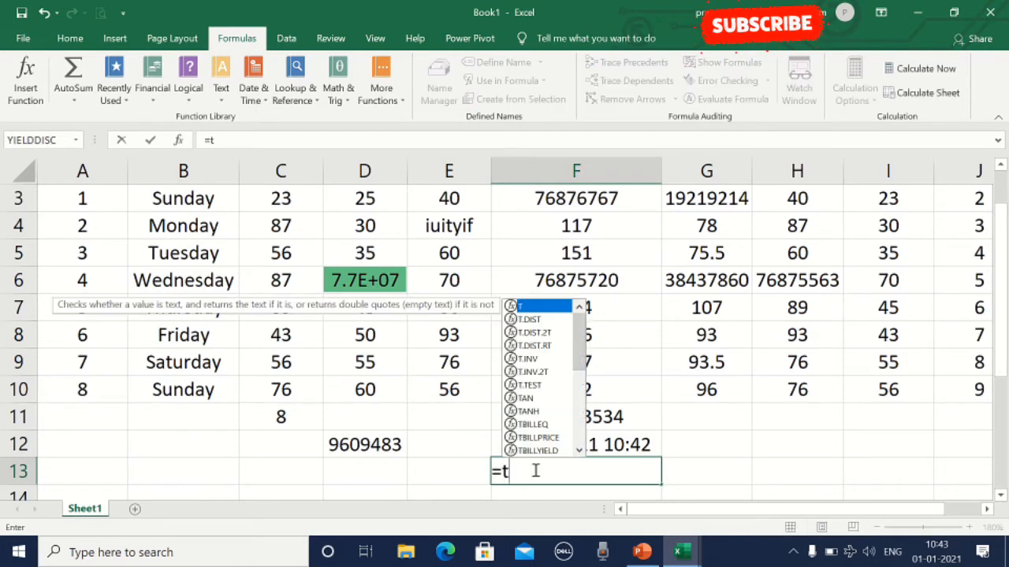
type("oday()")
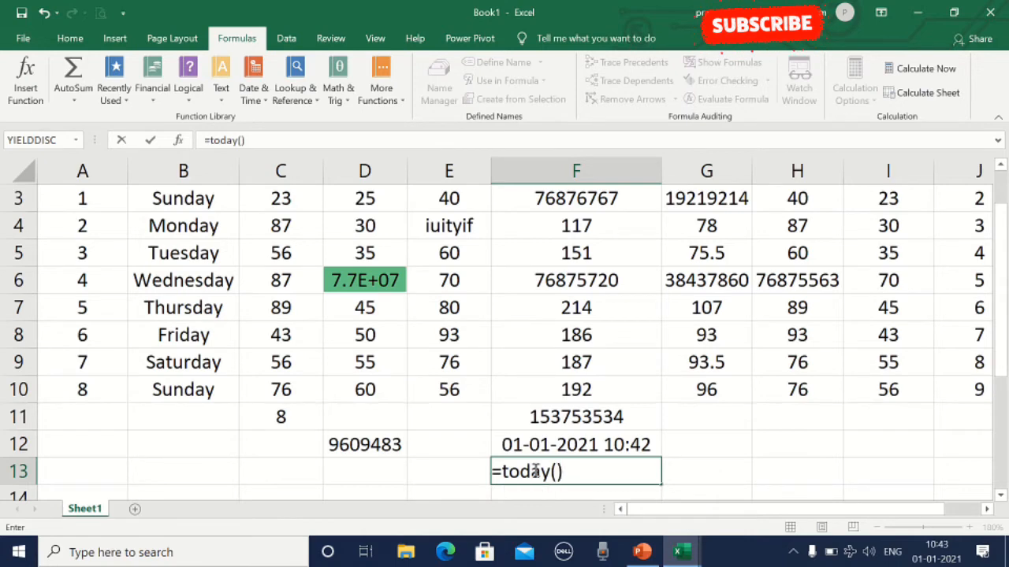
key("Return")
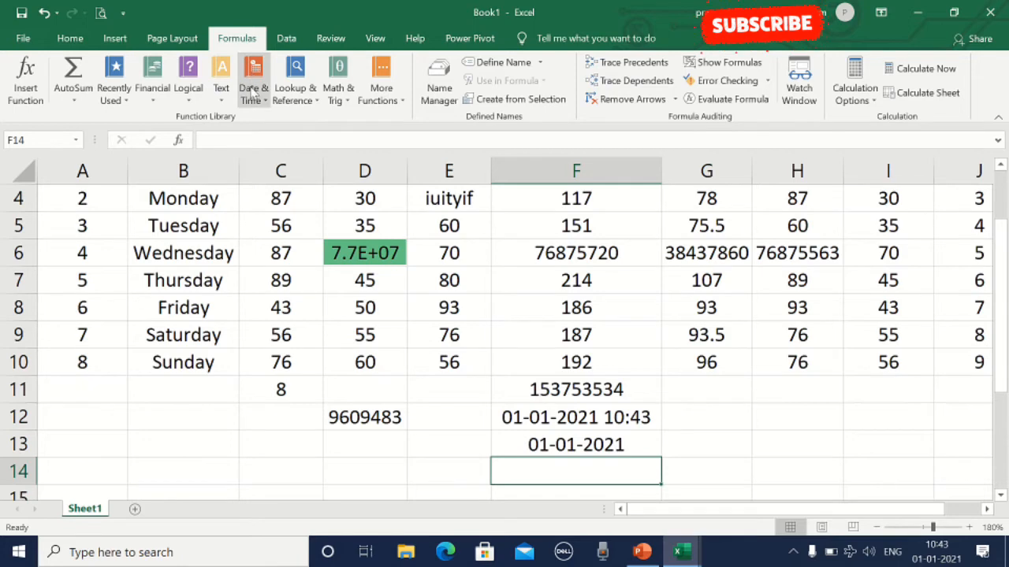
Step: Look through the Lookup & Reference and Math & Trig functions and the additional categories such as Compatibility, Cube and Engineering
left_click(298, 91)
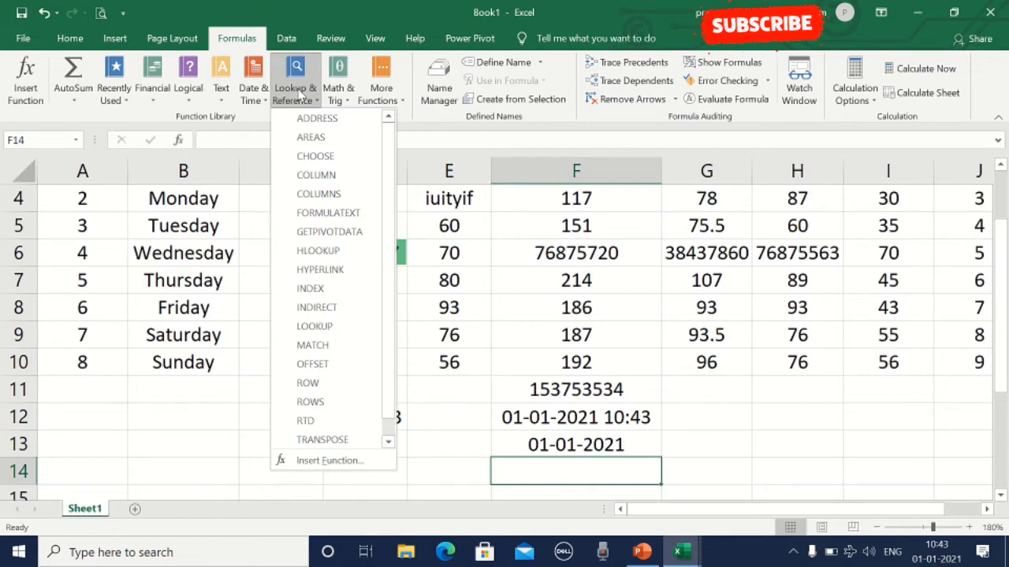
left_click(340, 101)
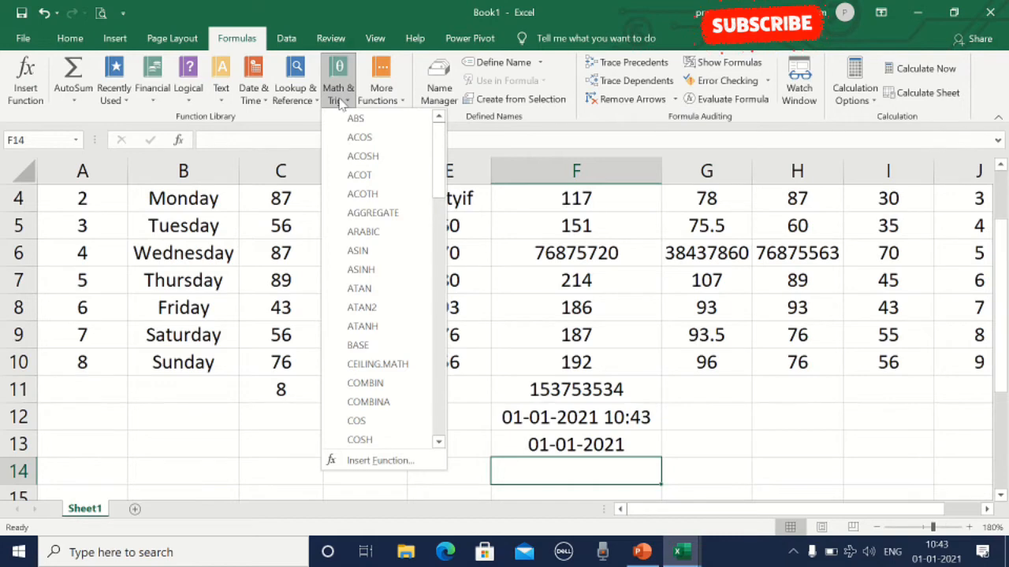
left_click(397, 96)
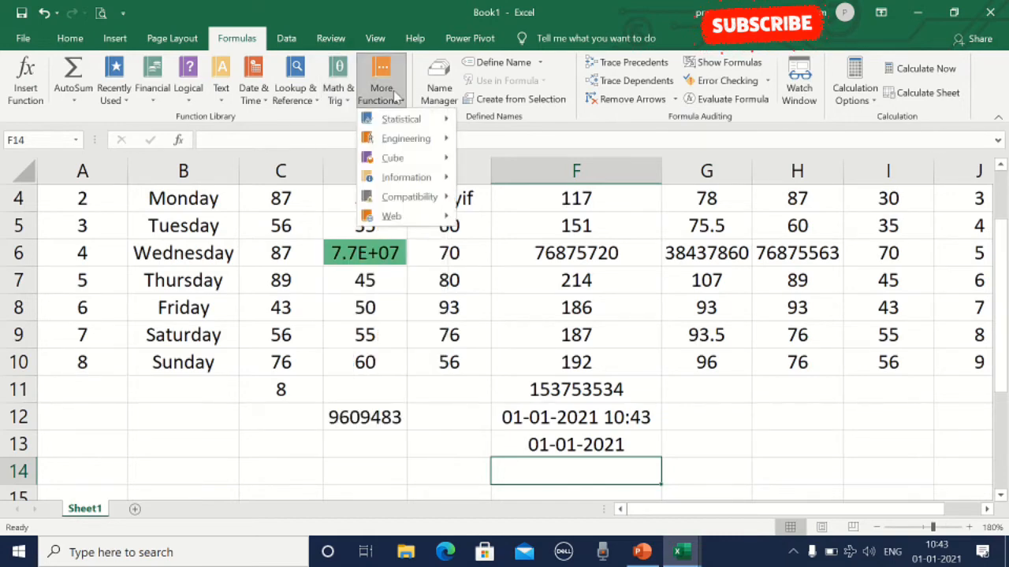
mouse_move(394, 191)
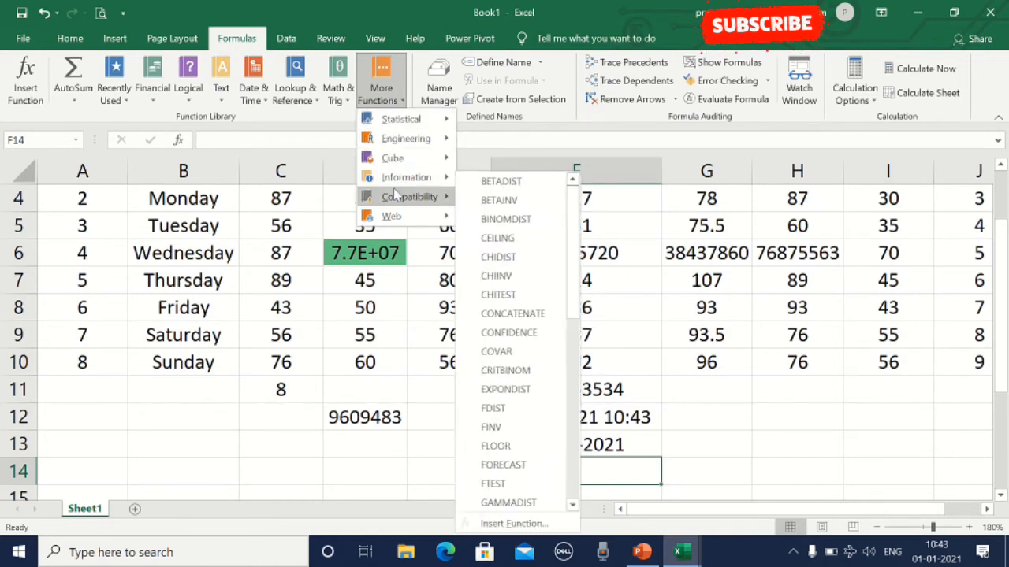
mouse_move(392, 217)
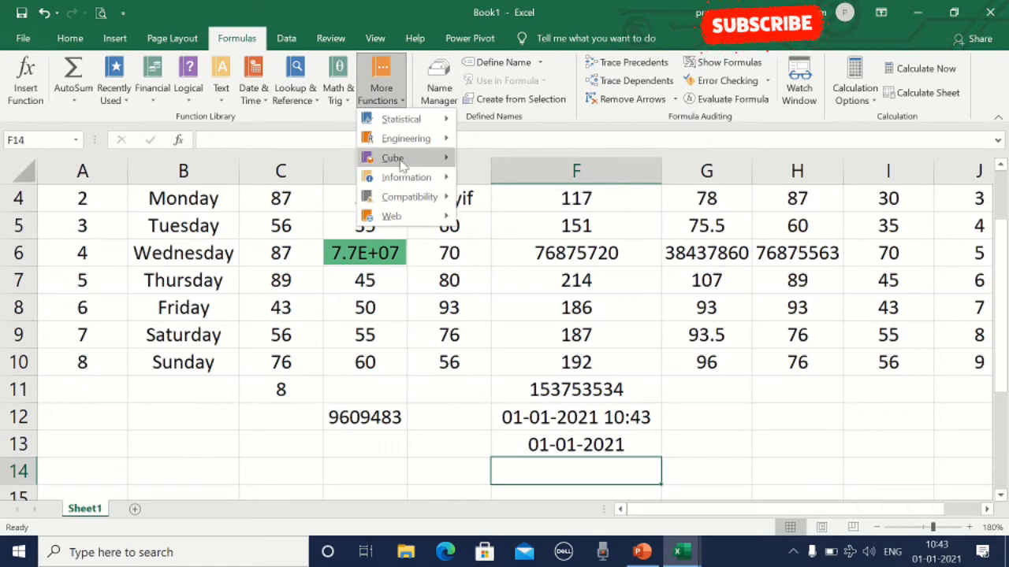
mouse_move(423, 217)
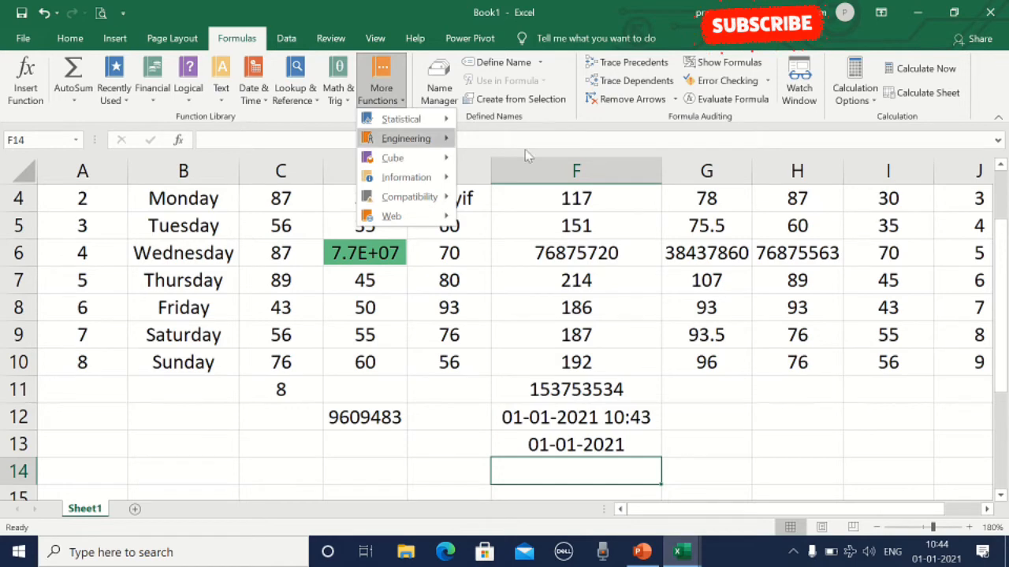
left_click_drag(1003, 359, 1000, 331)
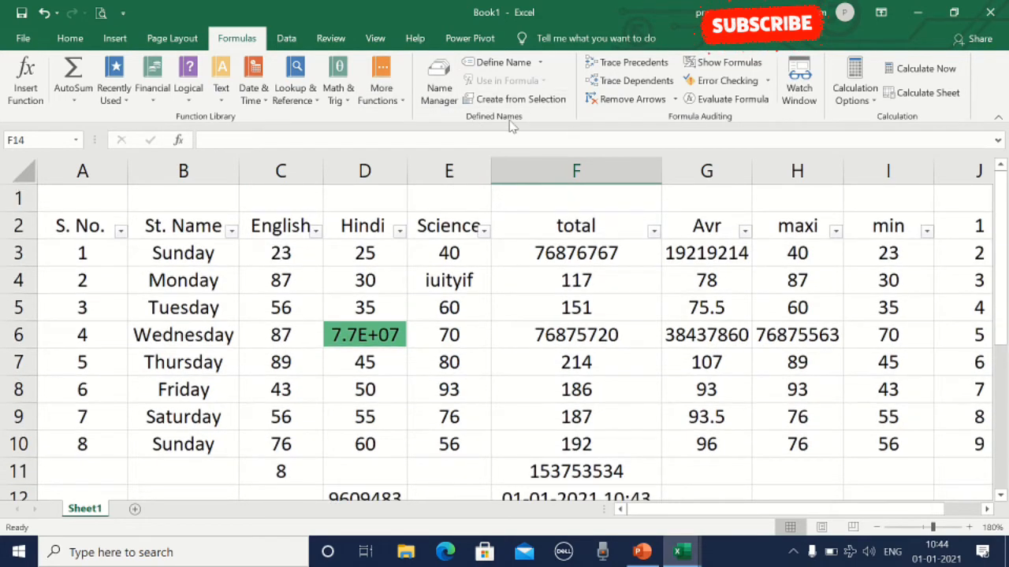
Step: Add a new worksheet and apply all borders to the range E4:F10
left_click(135, 509)
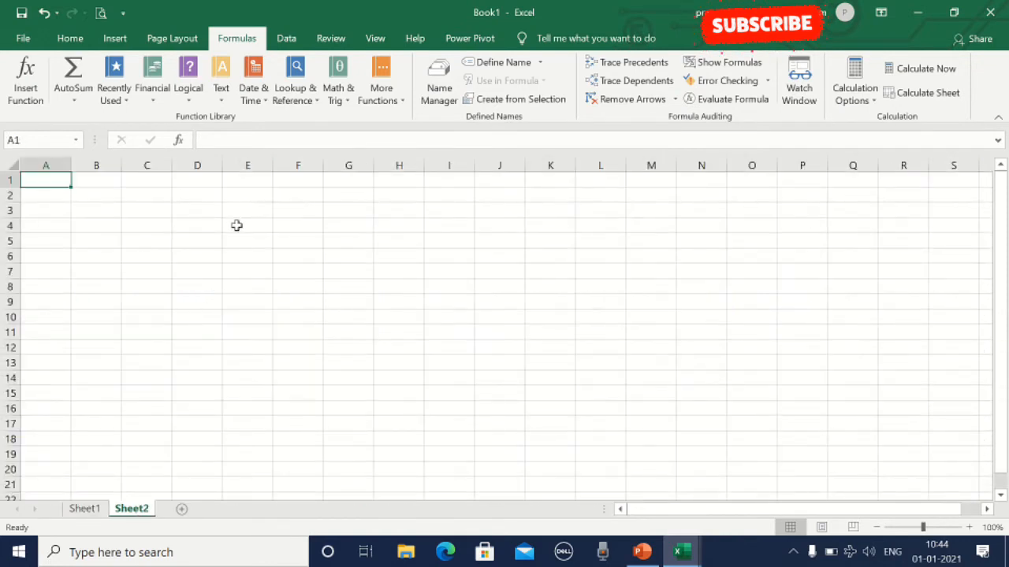
left_click_drag(236, 226, 314, 323)
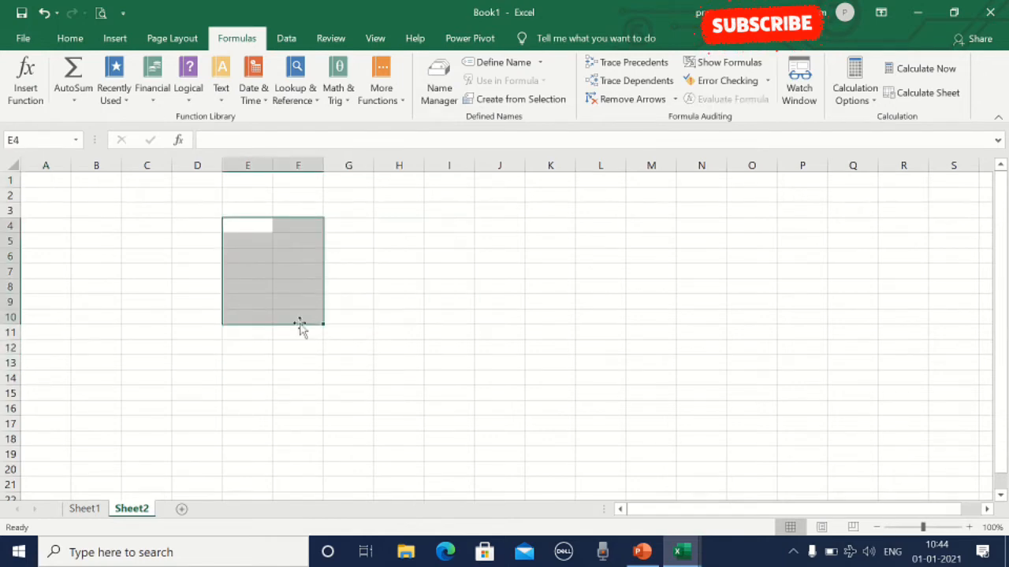
left_click(71, 38)
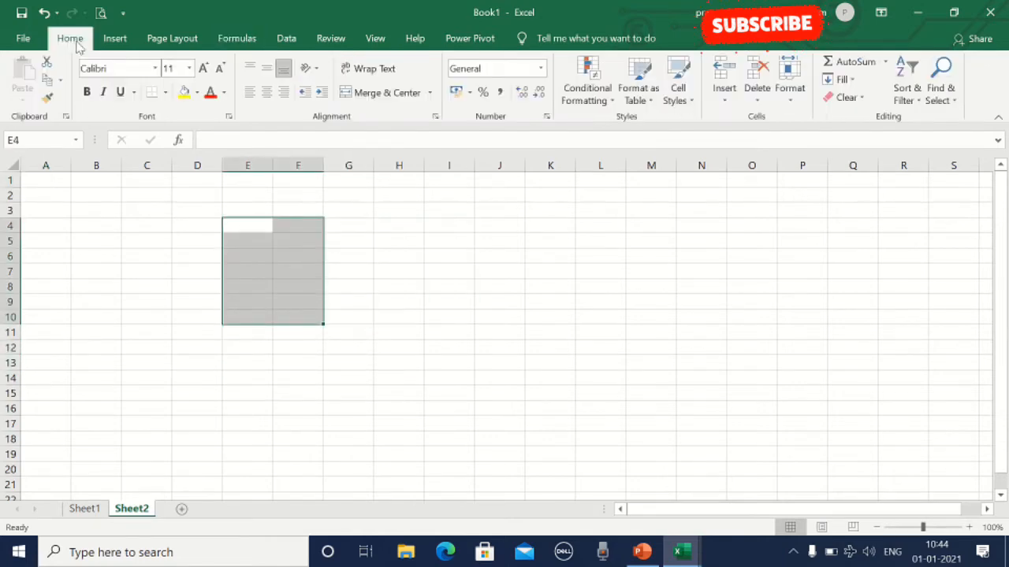
left_click(165, 92)
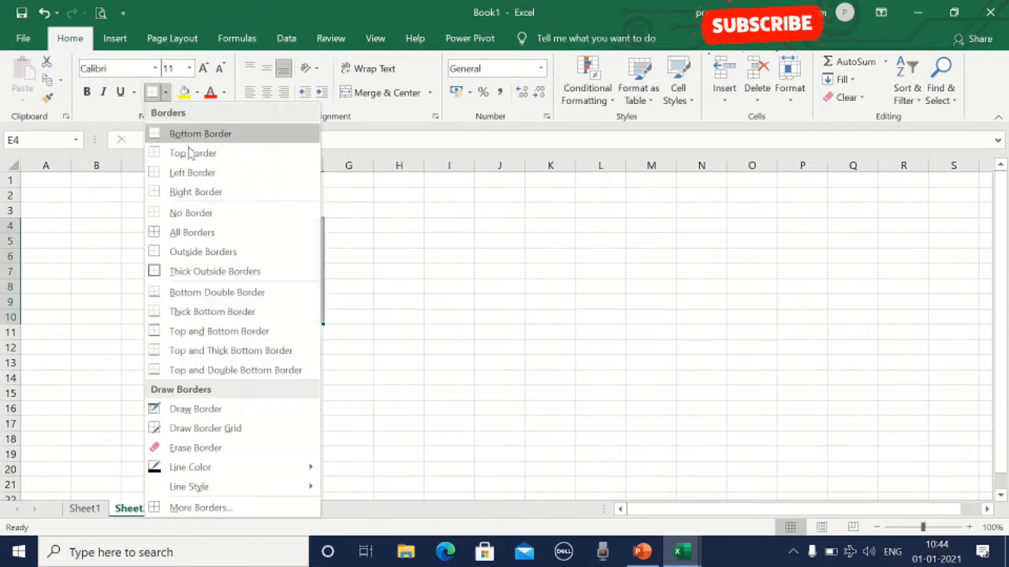
left_click(194, 232)
Step: Fill the bordered table with 45 in cell E4, 76 in F6 and 87 in E8
left_click(249, 227)
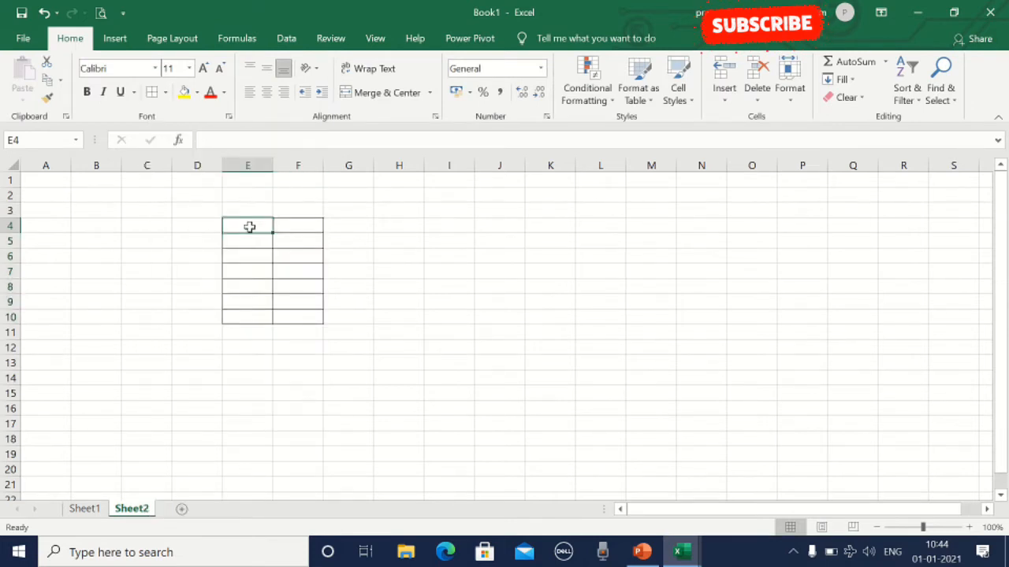
type("45")
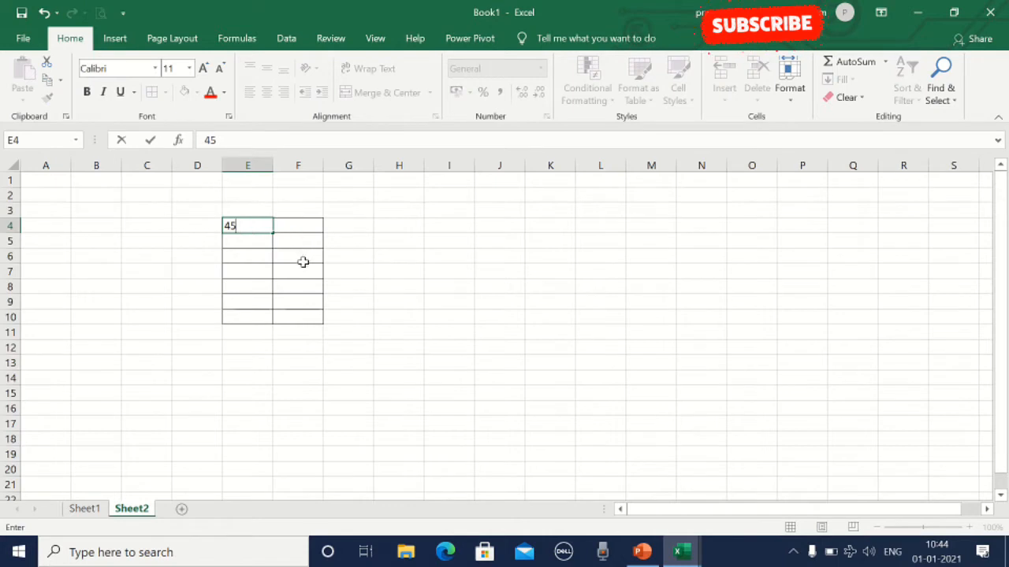
left_click(303, 262)
type("76")
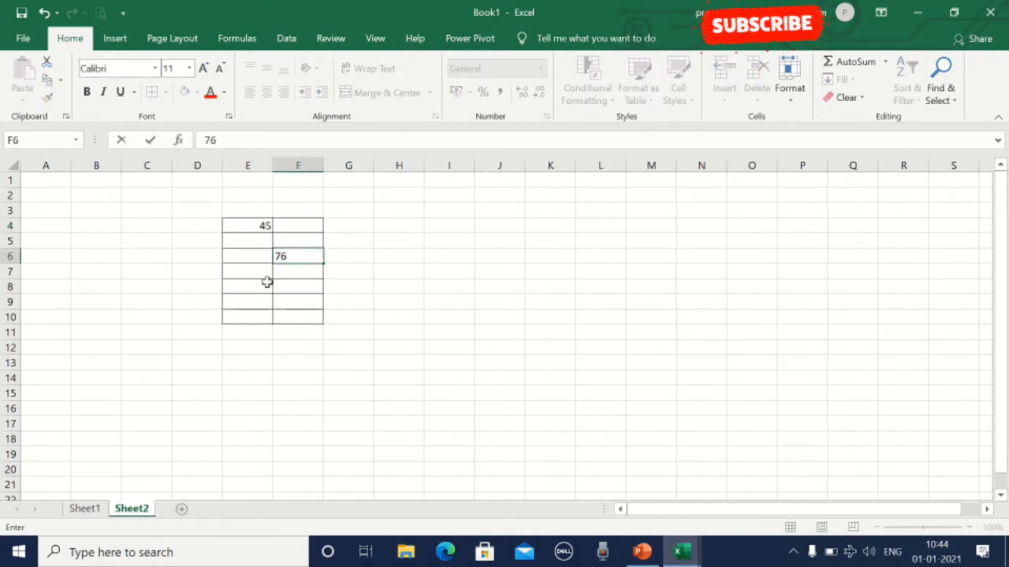
left_click(240, 288)
type("87")
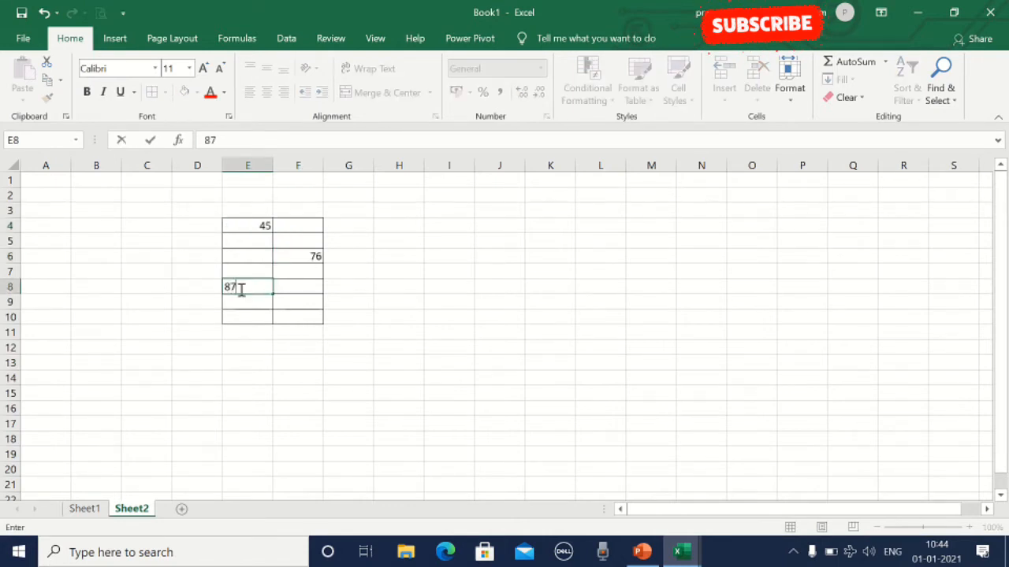
left_click(303, 346)
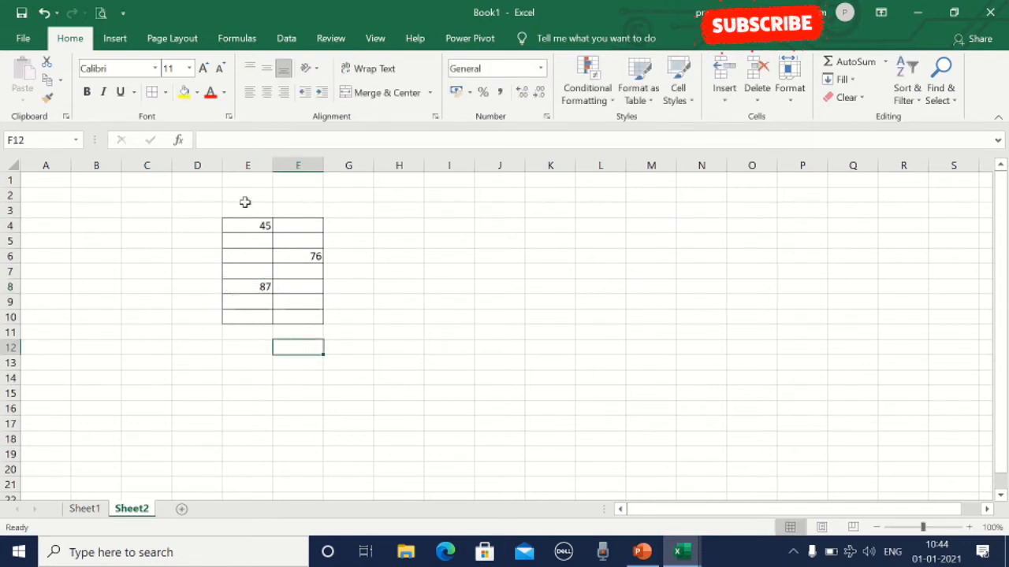
Step: Define the name az for the range E4:F10 on Sheet2, with Workbook scope
left_click_drag(250, 227, 300, 330)
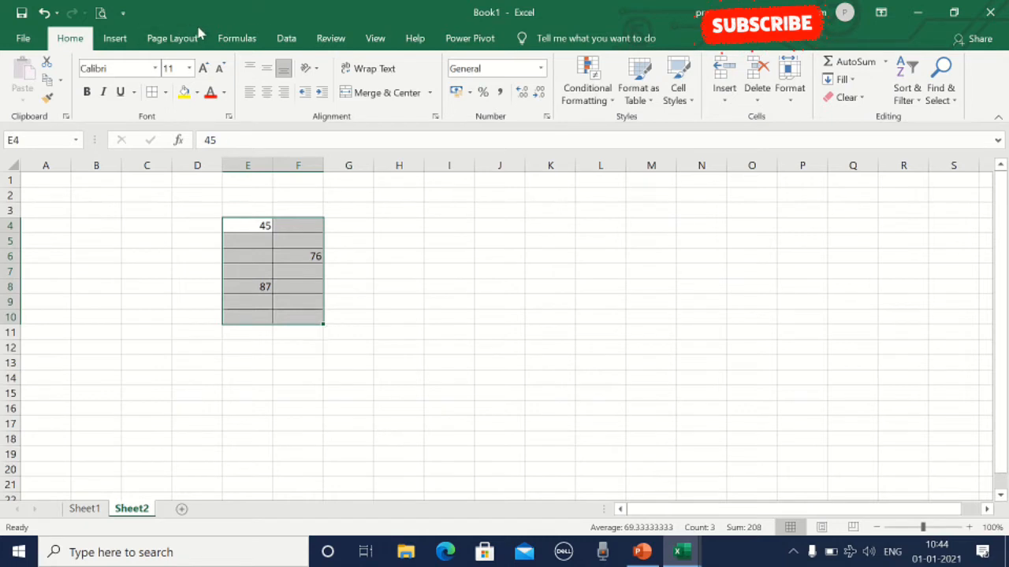
left_click(243, 39)
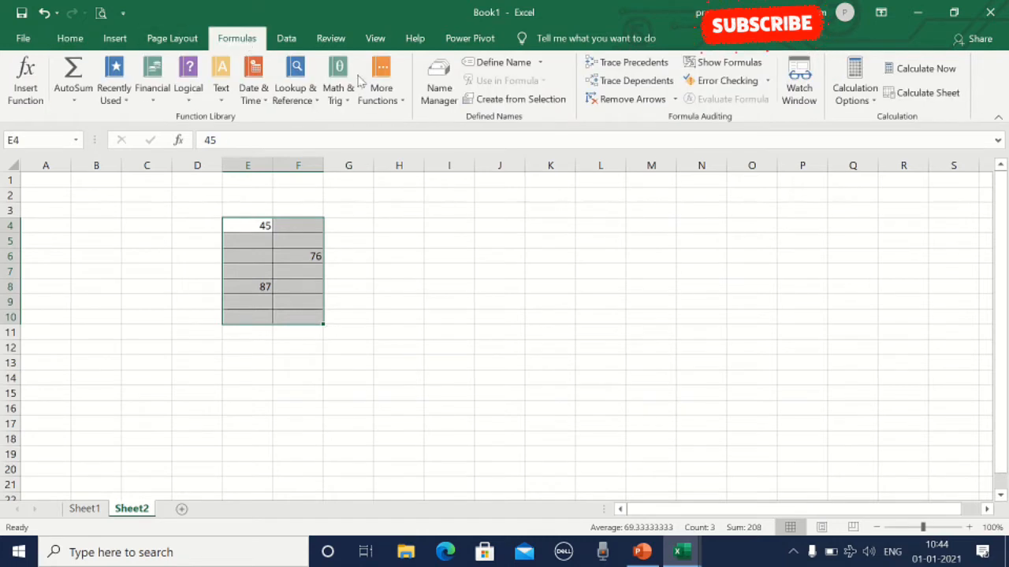
left_click(526, 66)
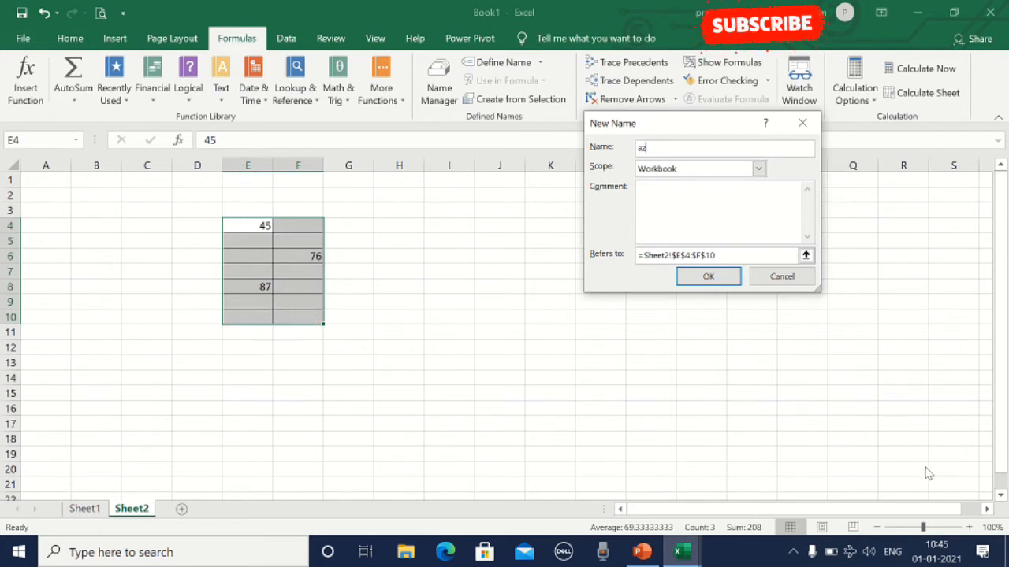
left_click(712, 281)
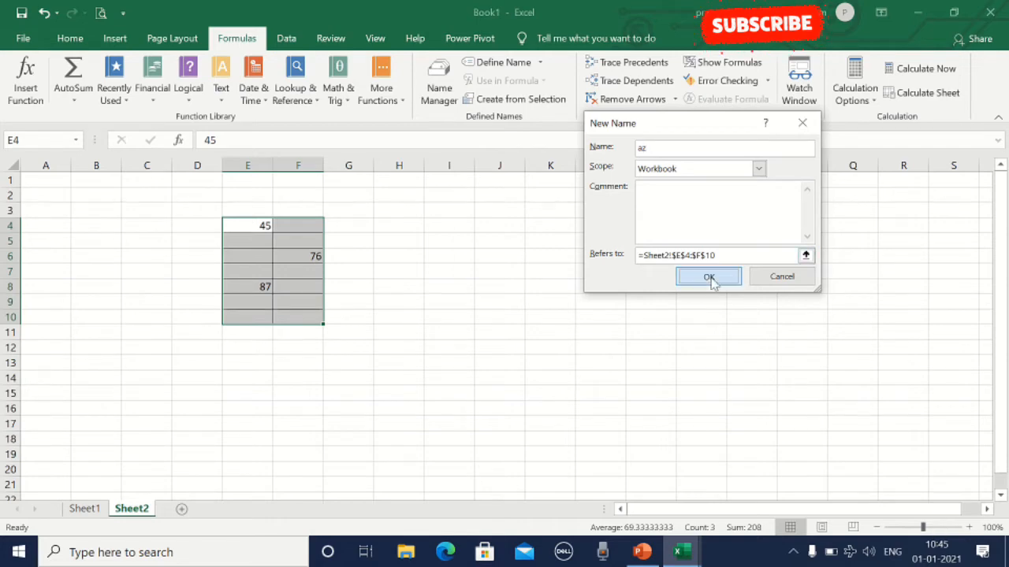
Step: Enter the formula =sum(az) in cell H6 to total the named range
left_click(936, 527)
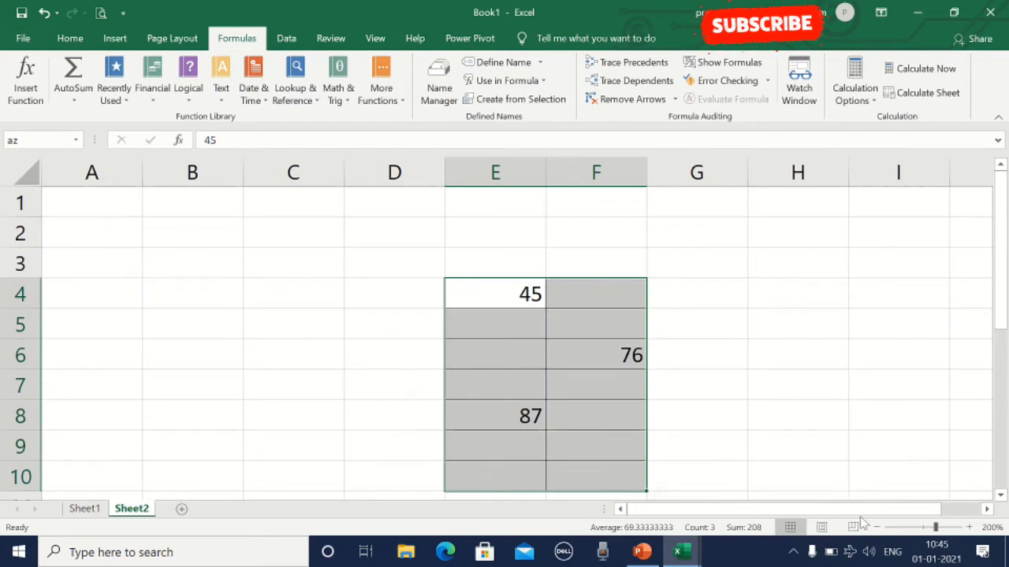
left_click(506, 293)
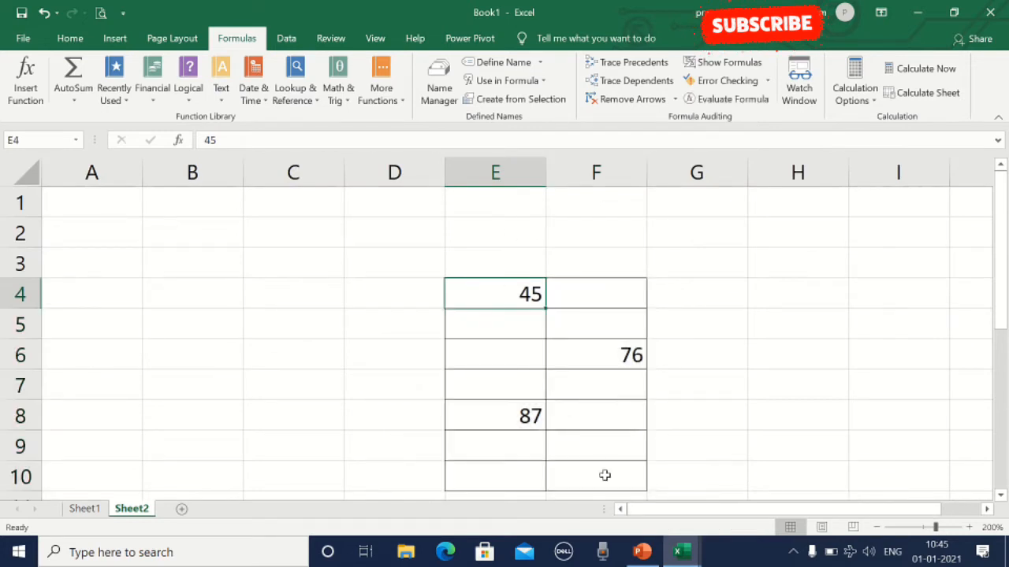
left_click(605, 476)
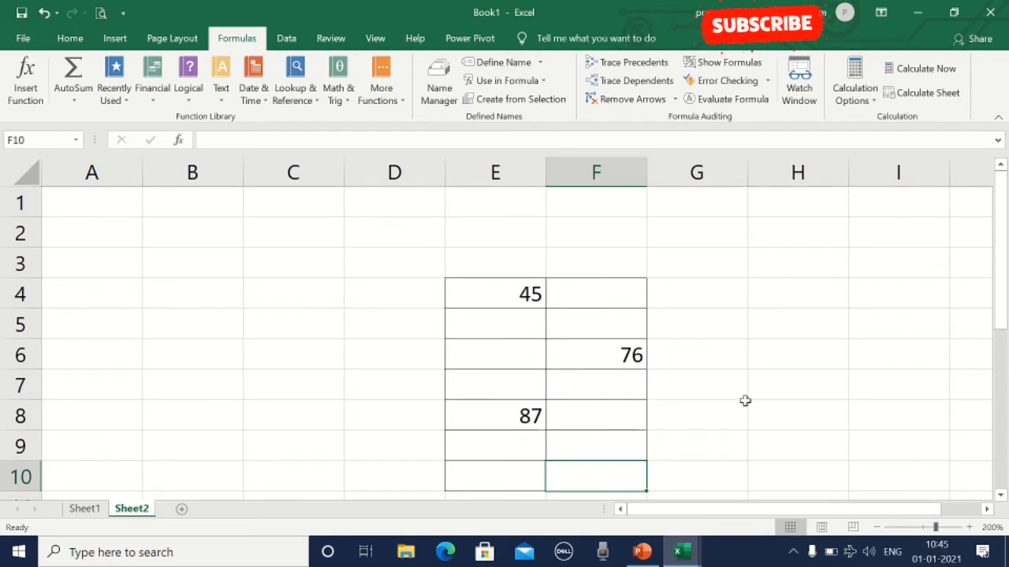
left_click(659, 294)
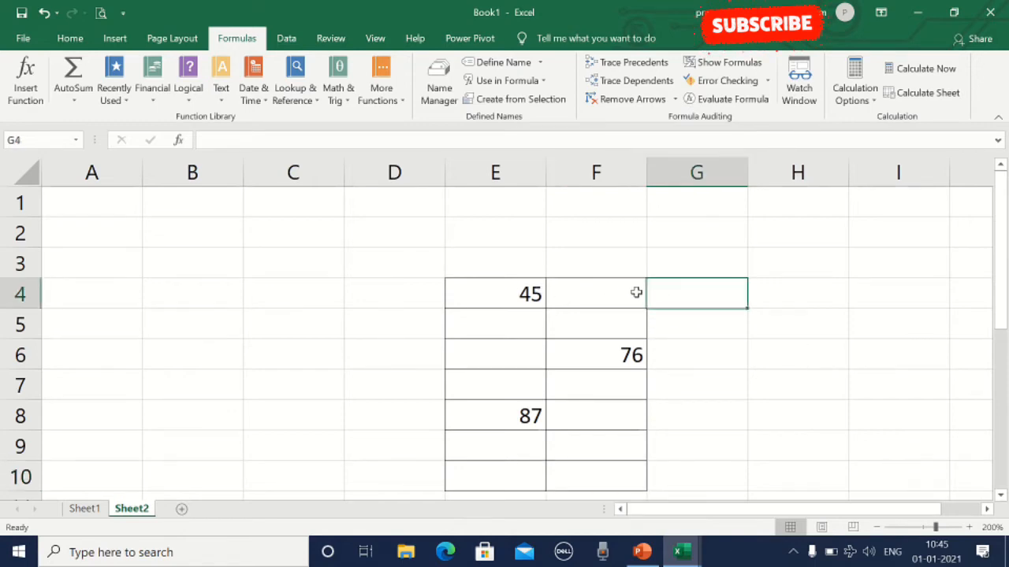
left_click(781, 358)
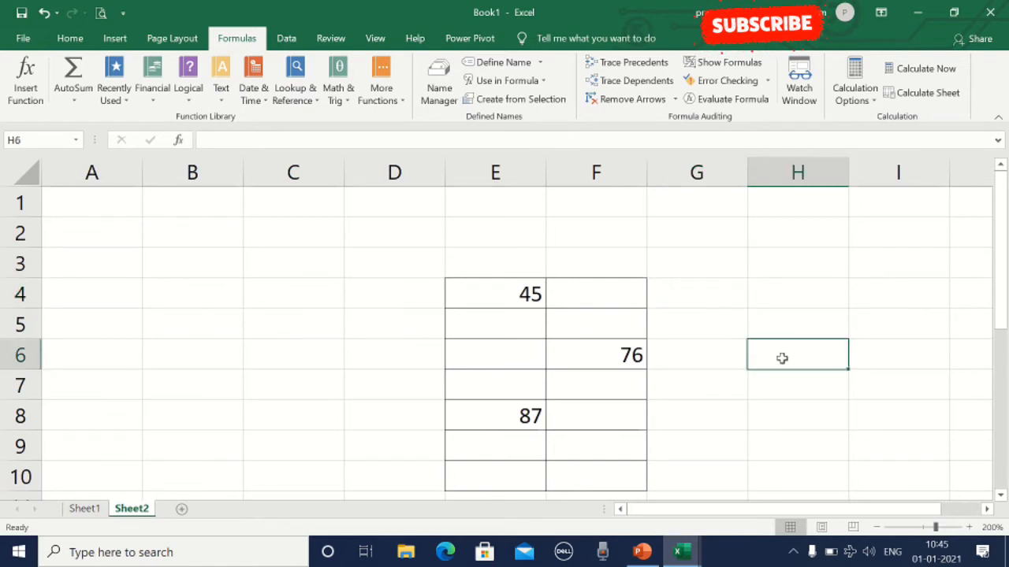
double_click(782, 358)
type("=sum")
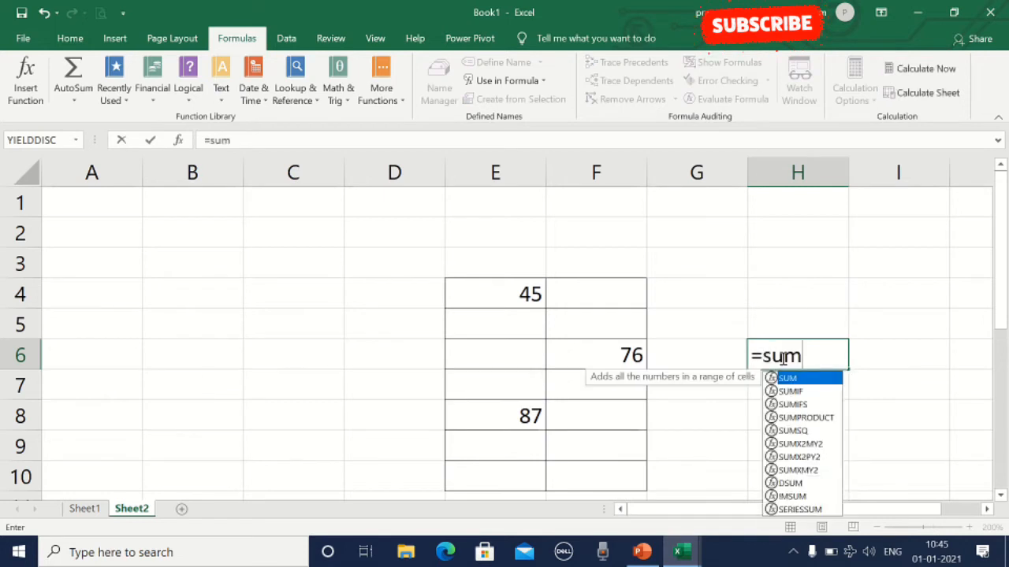
type("(")
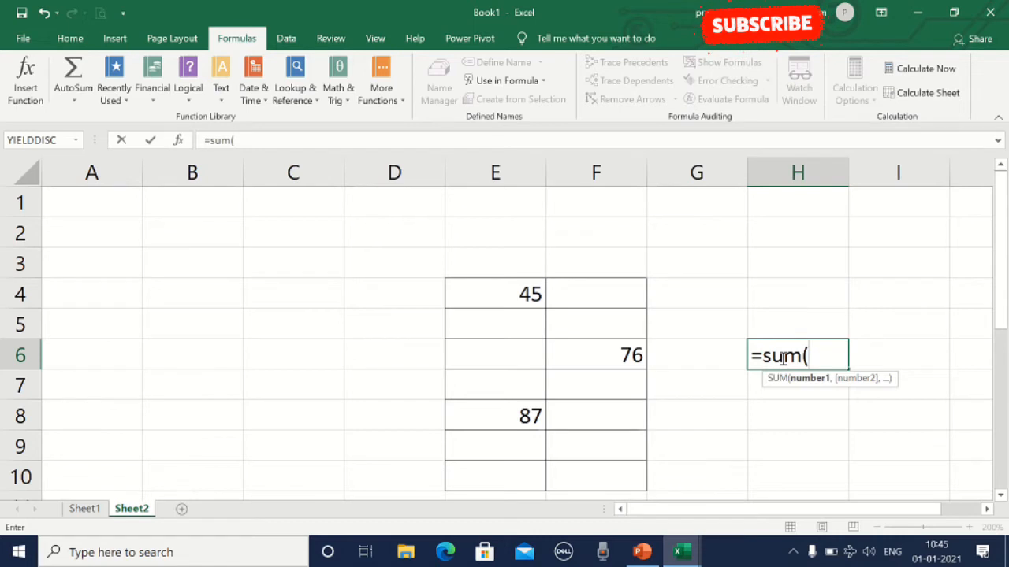
type("az")
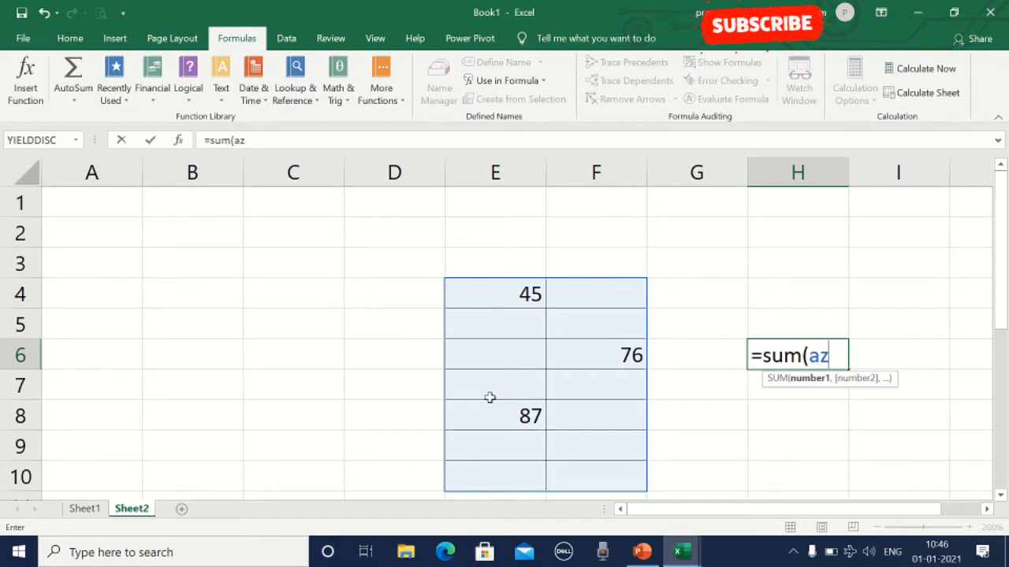
type(")")
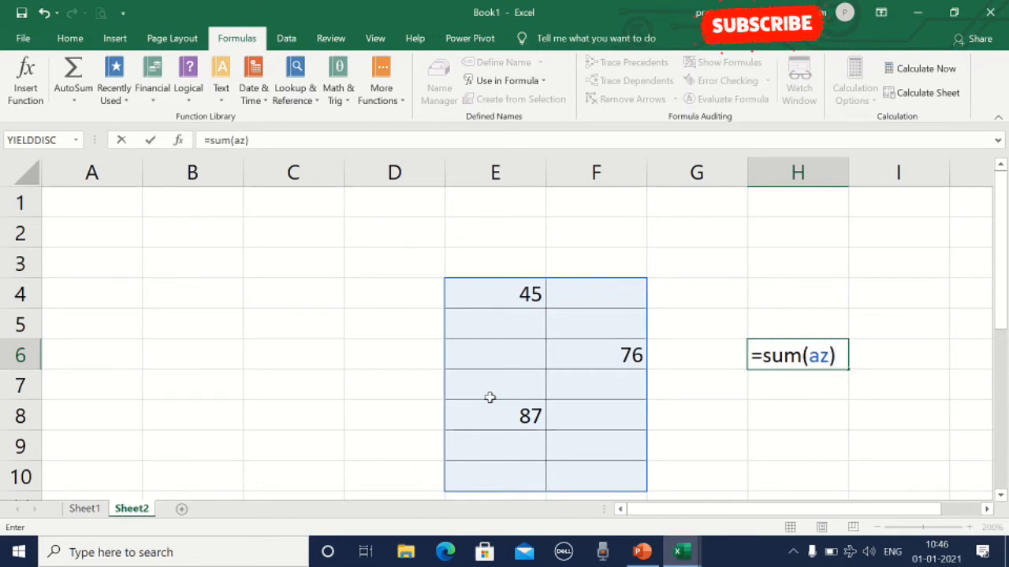
key("Return")
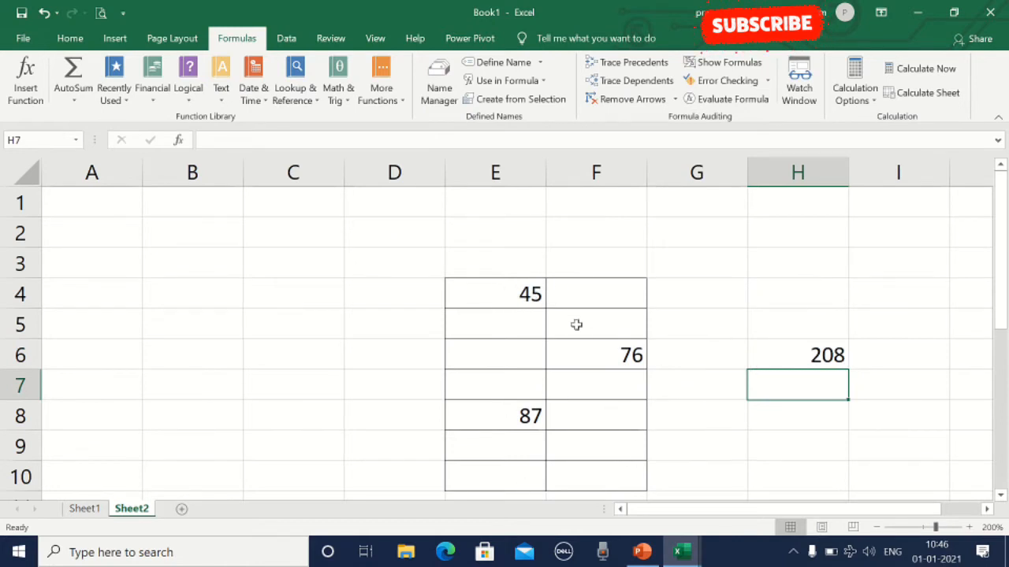
Step: Add more values to the named range: 45 in cell E6, 56 in F8 and 100 in F9
left_click(525, 357)
type("45")
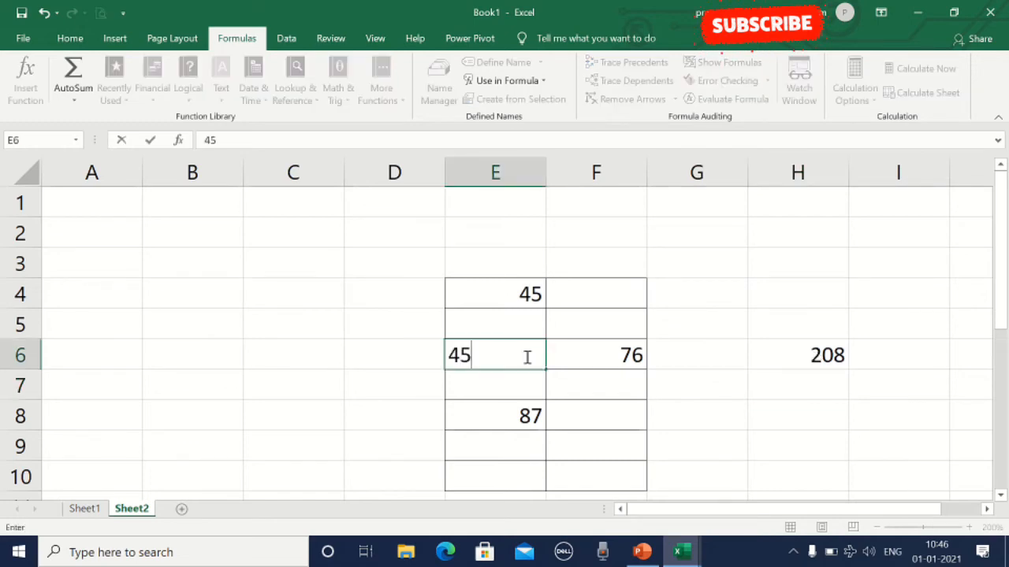
left_click(606, 297)
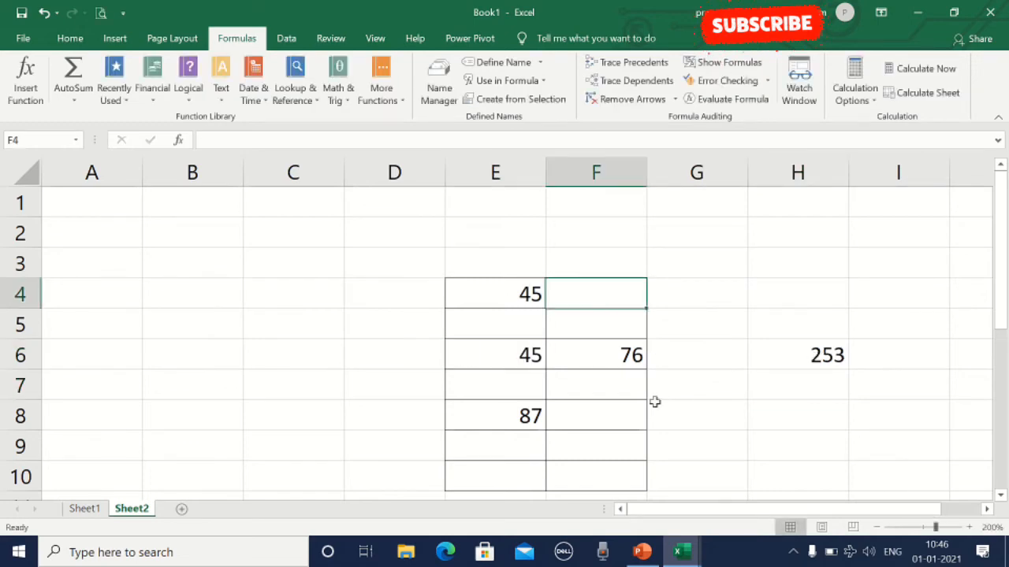
left_click(613, 412)
type("56")
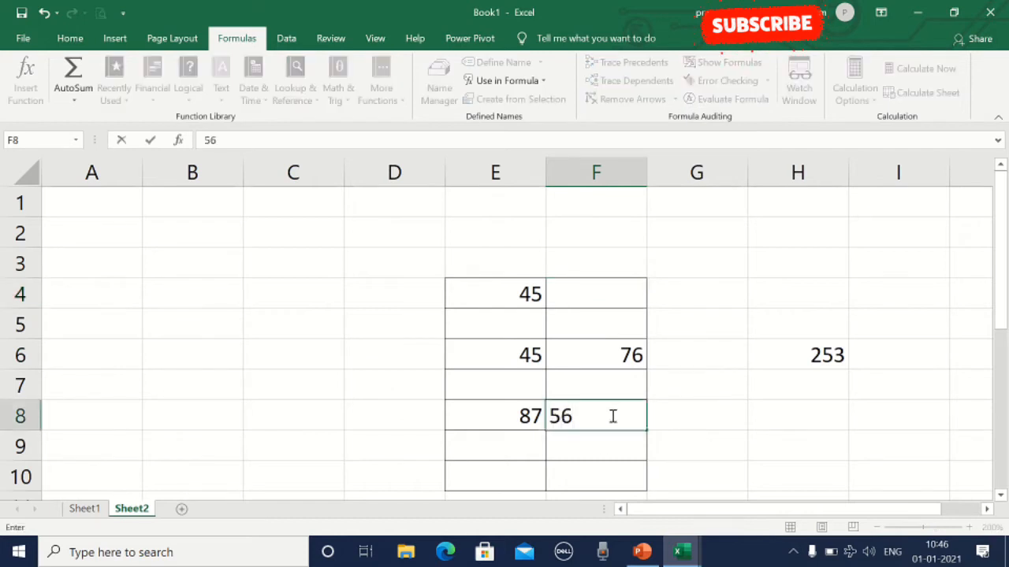
left_click(602, 457)
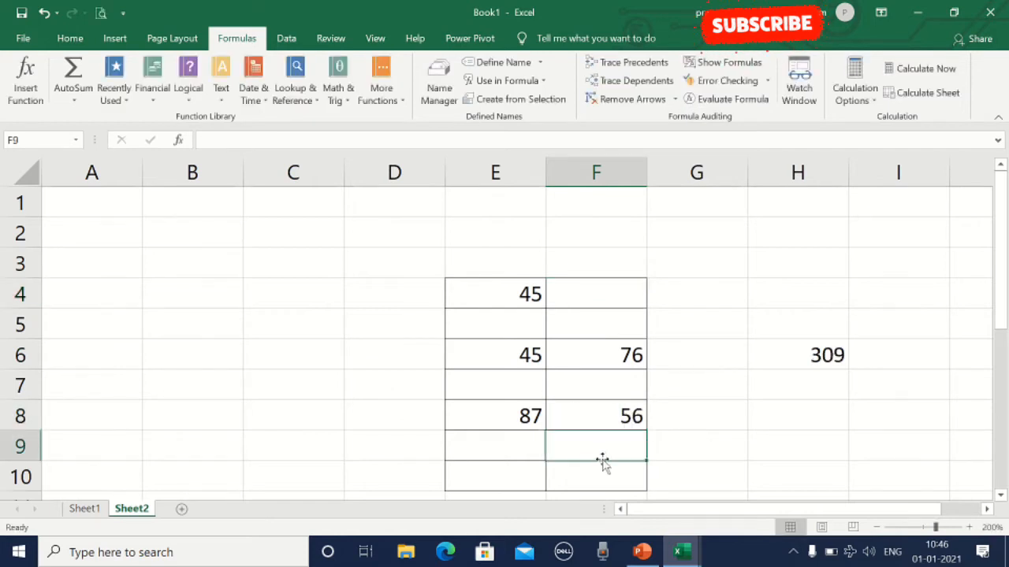
type("100")
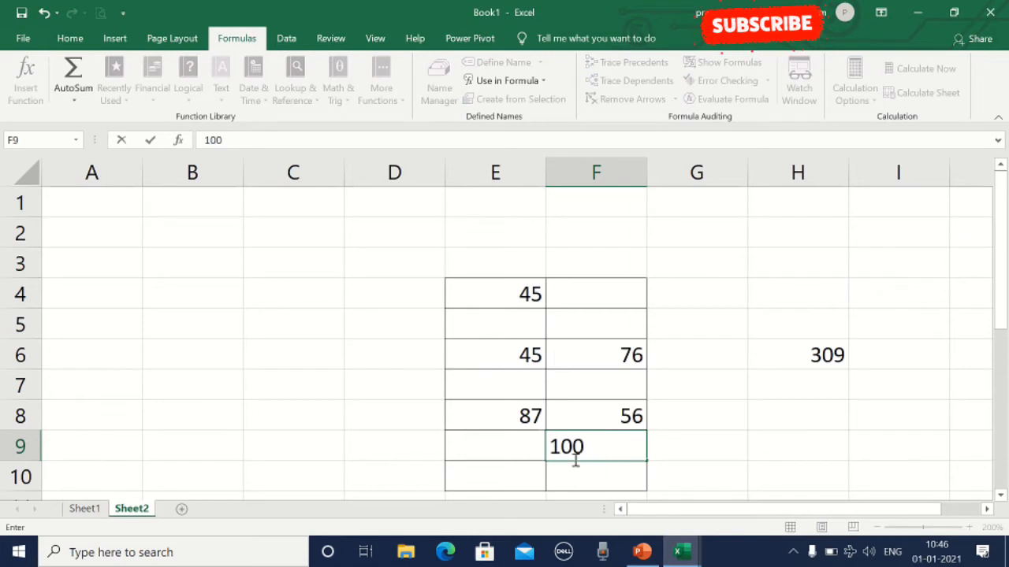
left_click(485, 481)
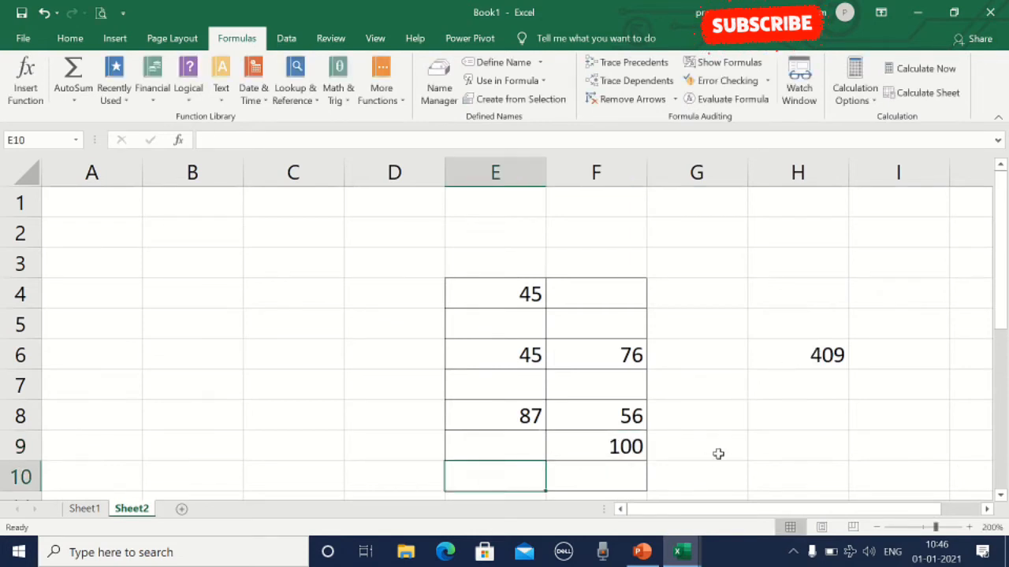
Step: Enter 56 in cell G9, just outside the named range
left_click(704, 453)
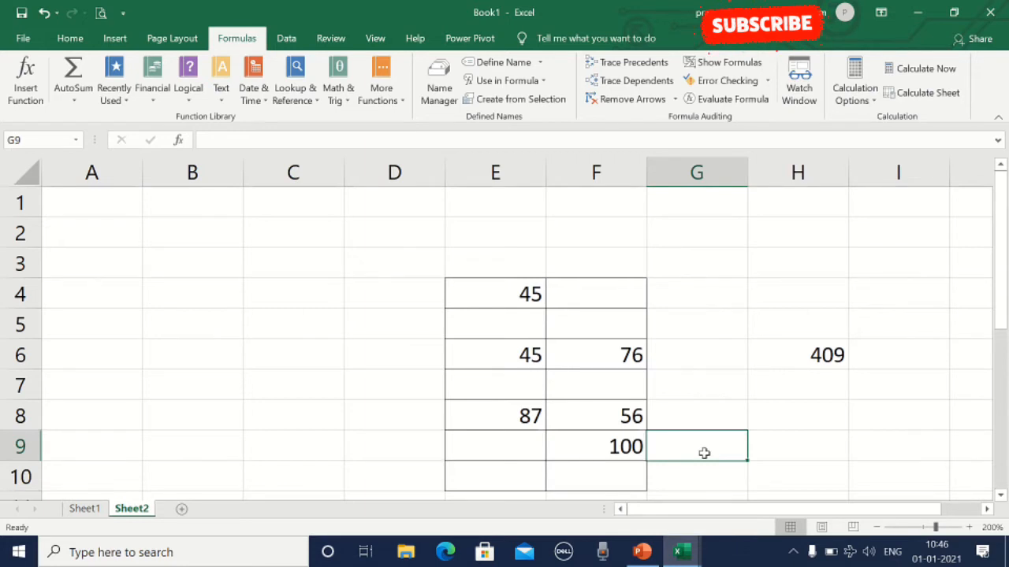
type("56")
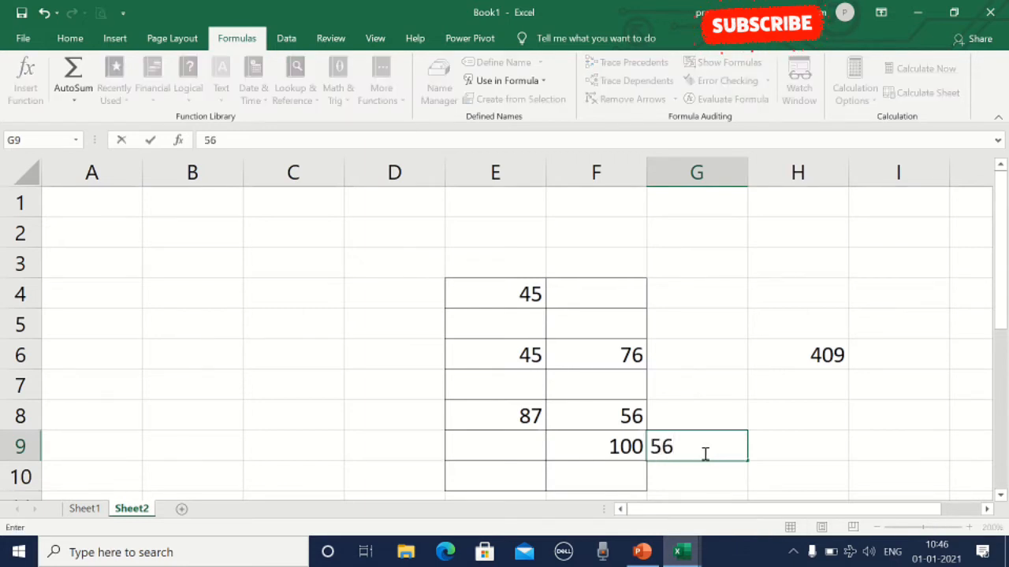
left_click(814, 453)
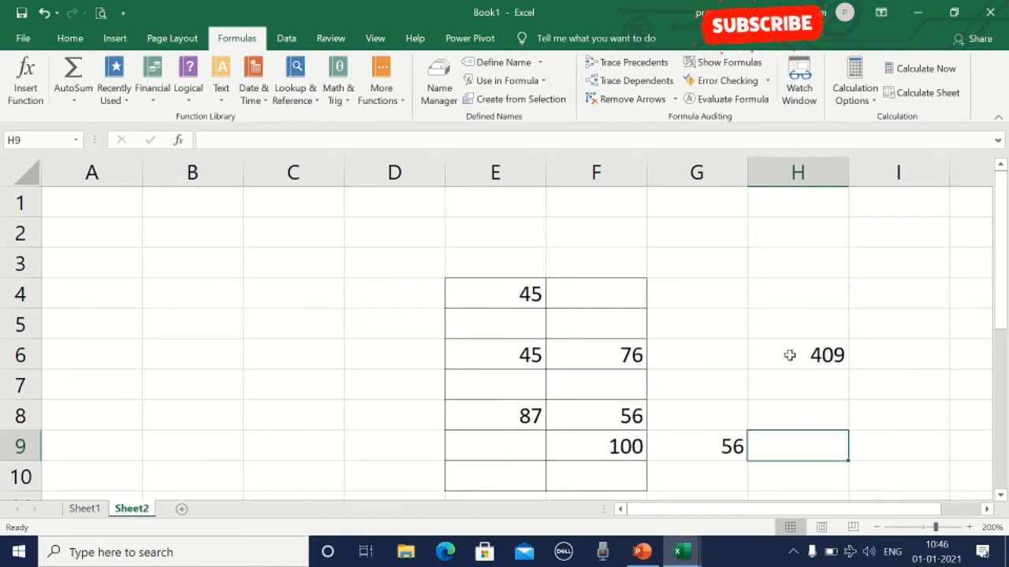
Step: Review the name az and the range it refers to in the Name Manager
left_click(439, 89)
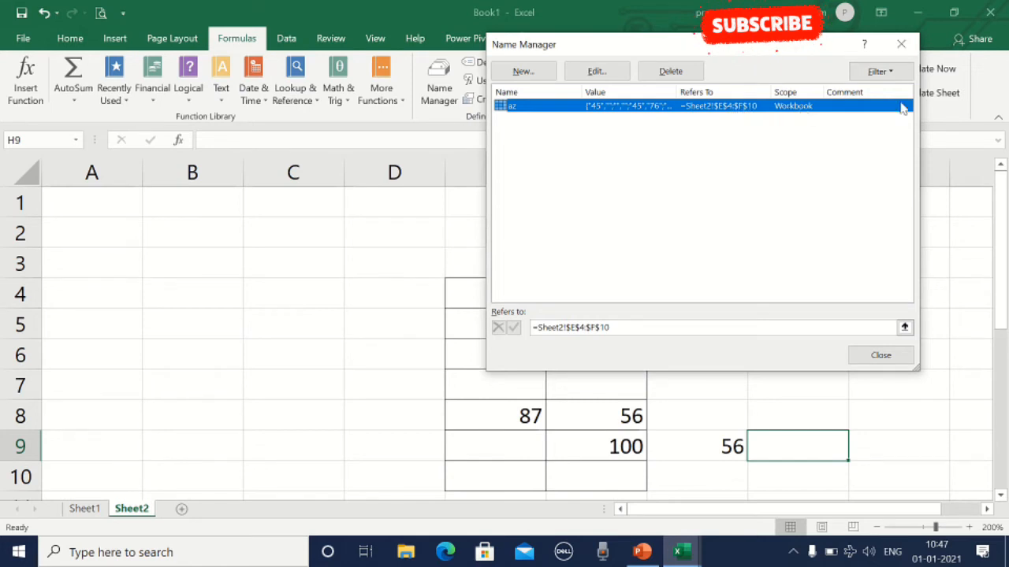
left_click(880, 355)
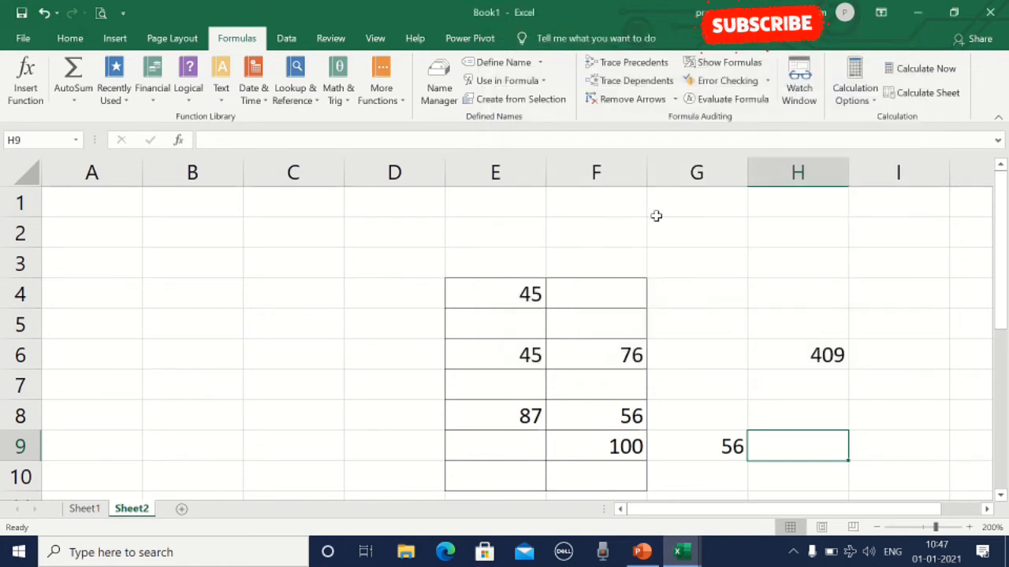
left_click(529, 82)
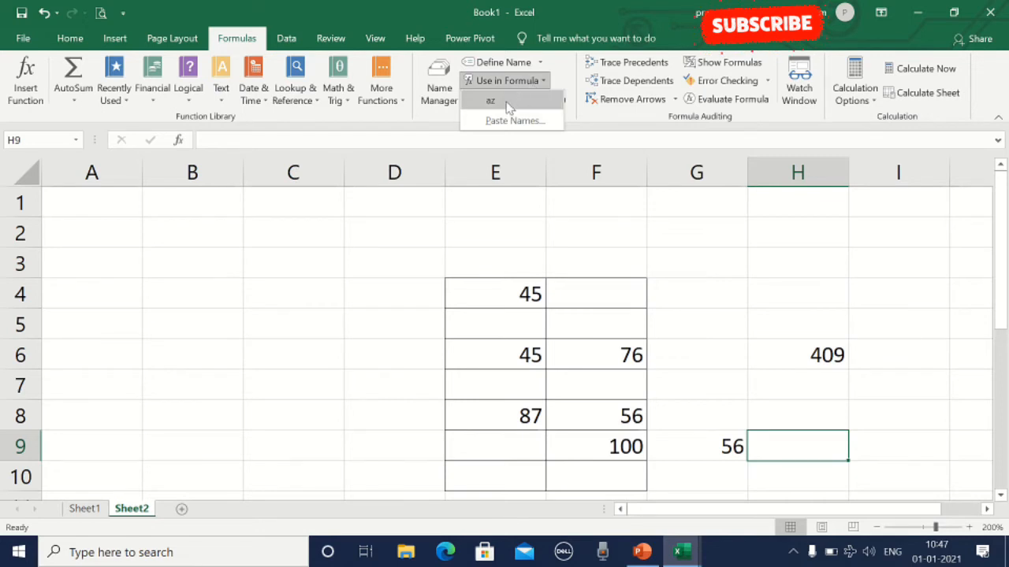
left_click(508, 103)
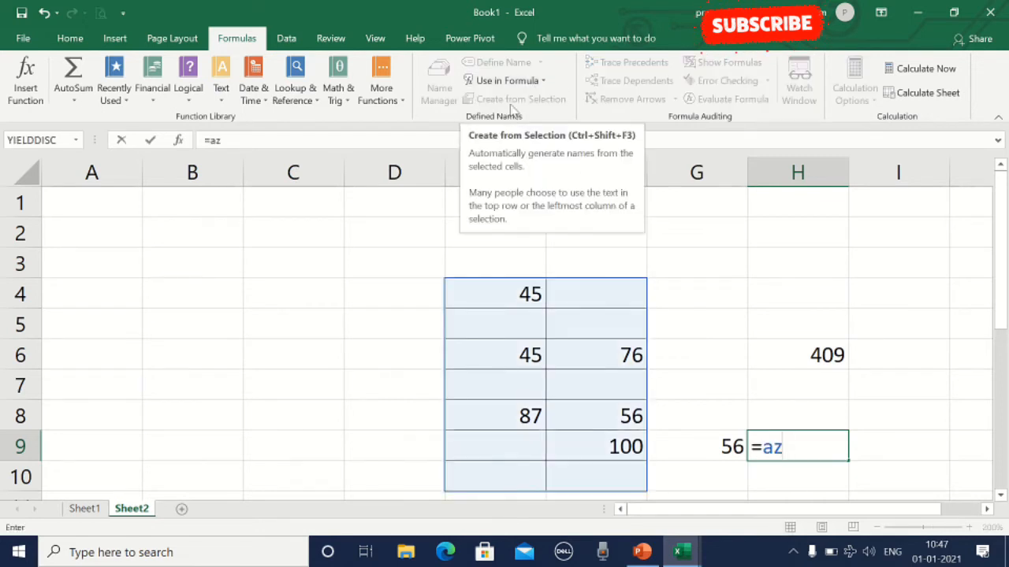
key("BackSpace")
key("BackSpace")
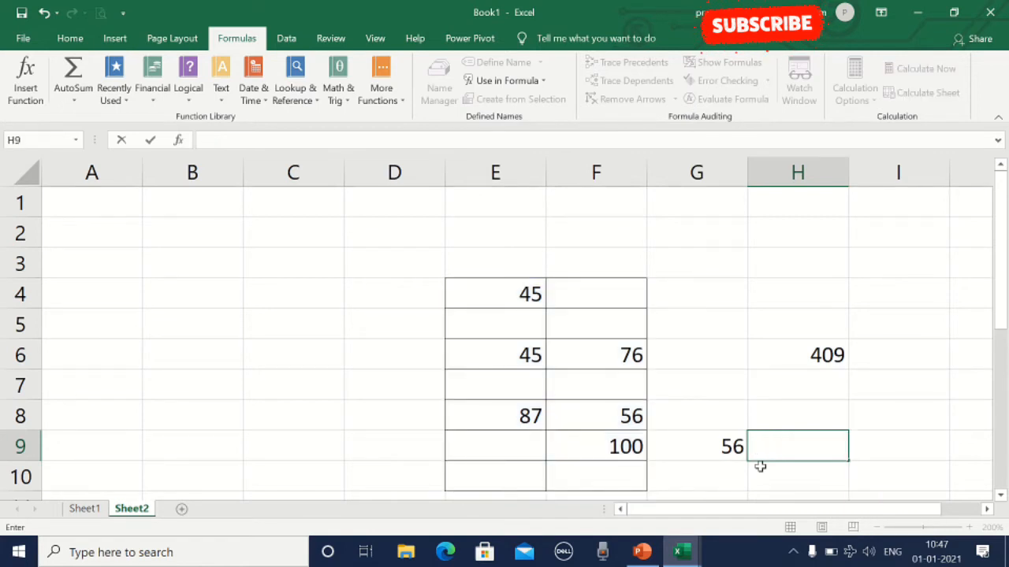
Step: Enter the formula =max(az) in cell H9, inserting az from the workbook's defined names
type("=max")
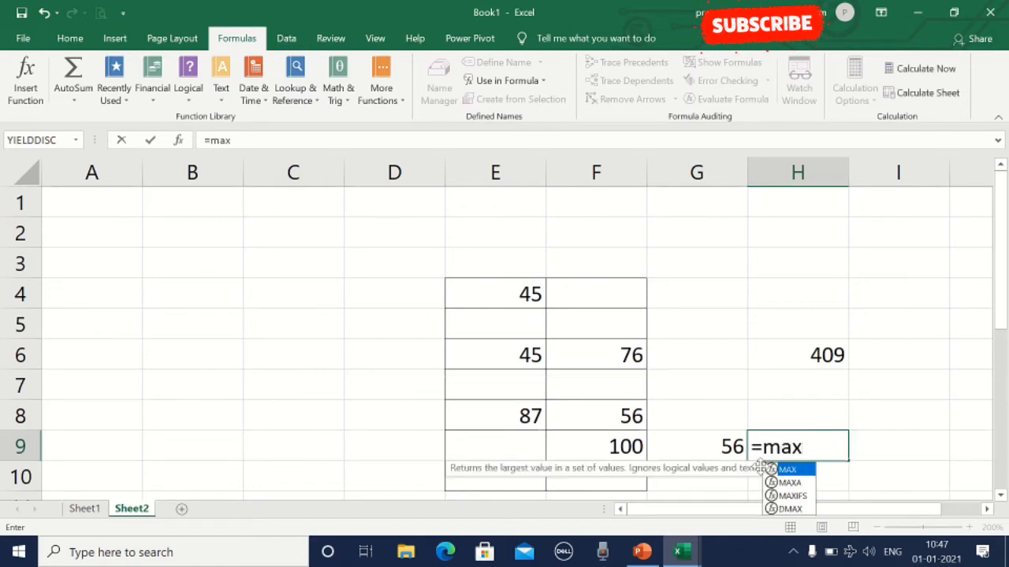
type("(")
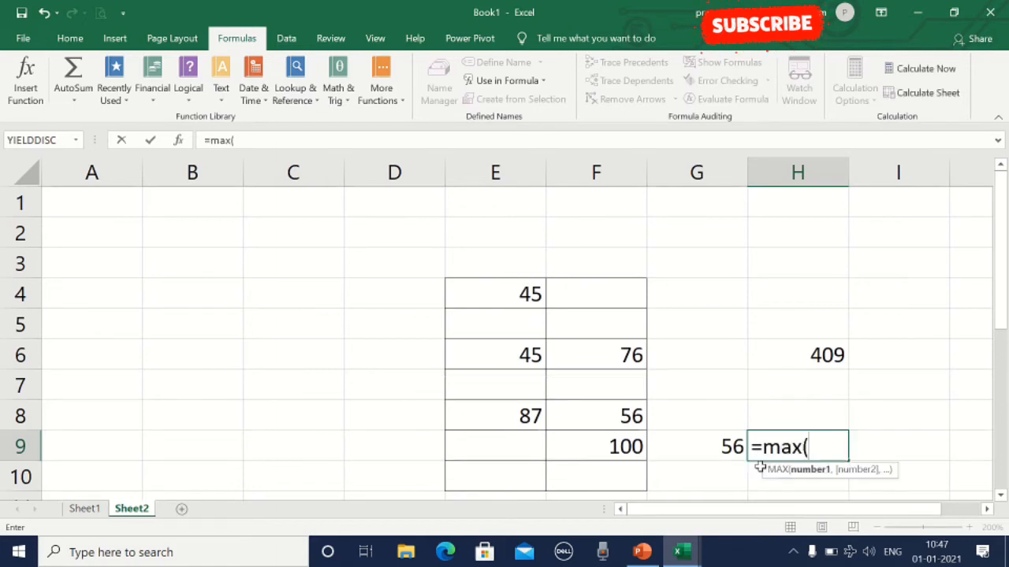
left_click(534, 82)
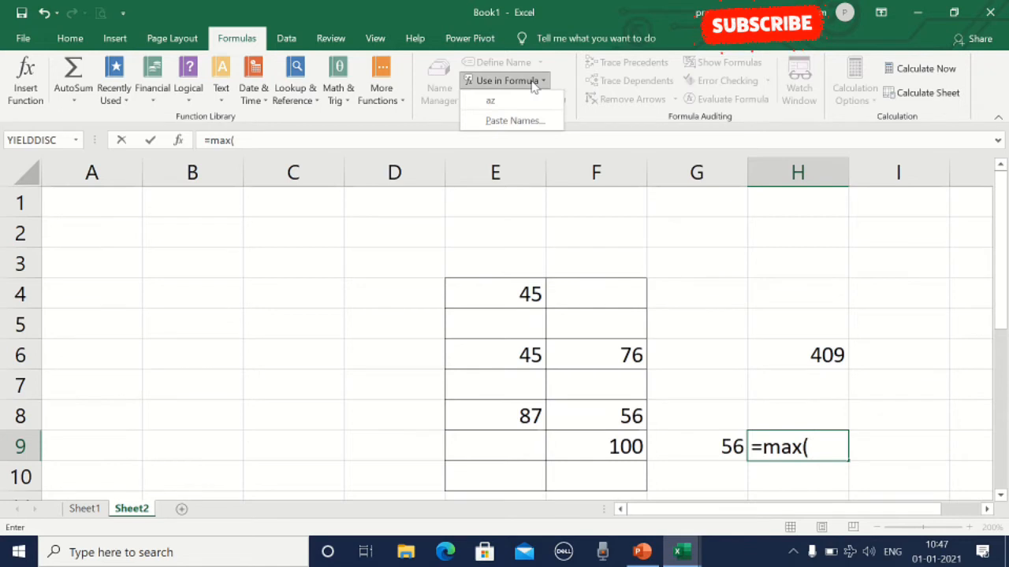
left_click(490, 101)
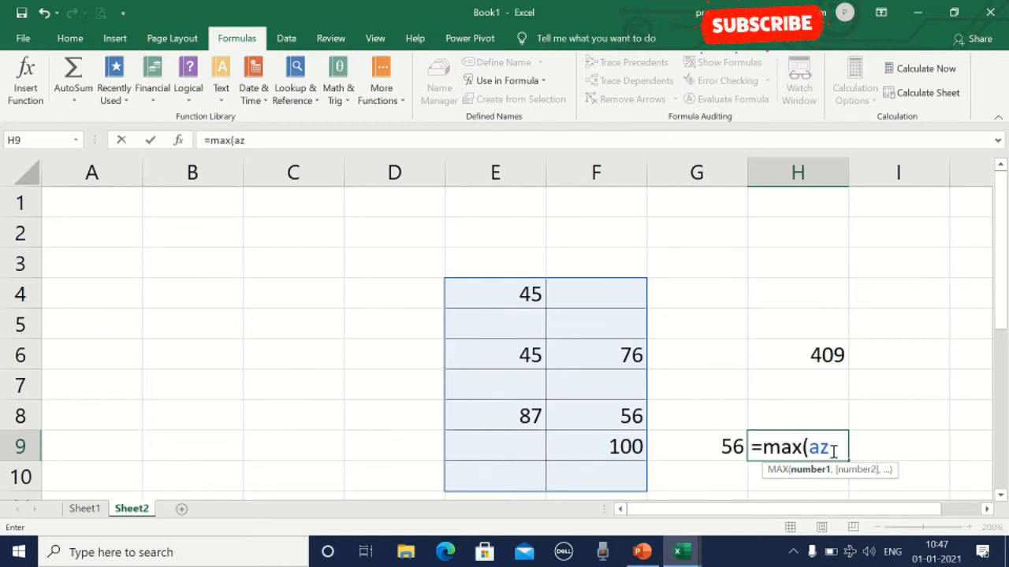
type(")")
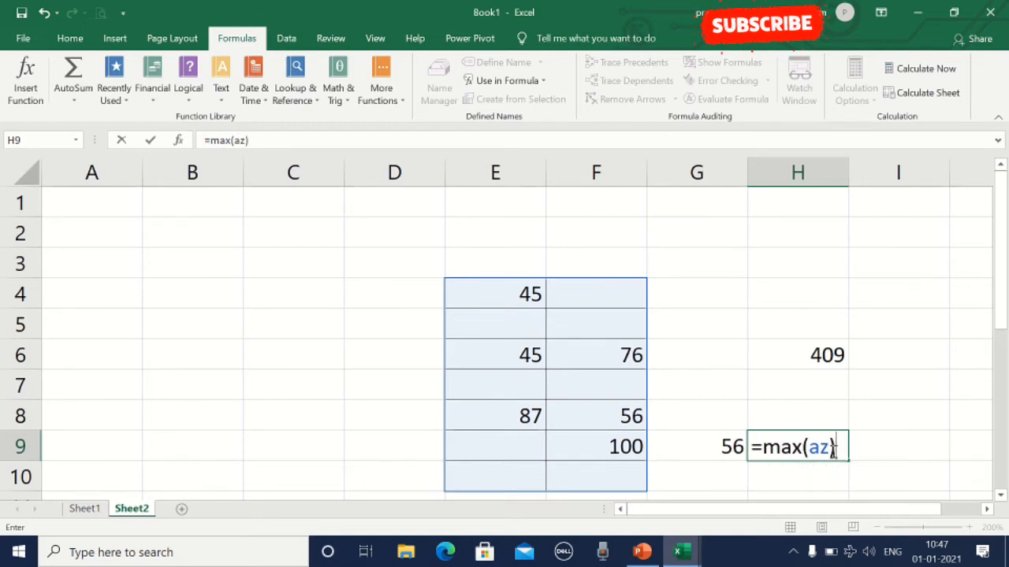
key("Return")
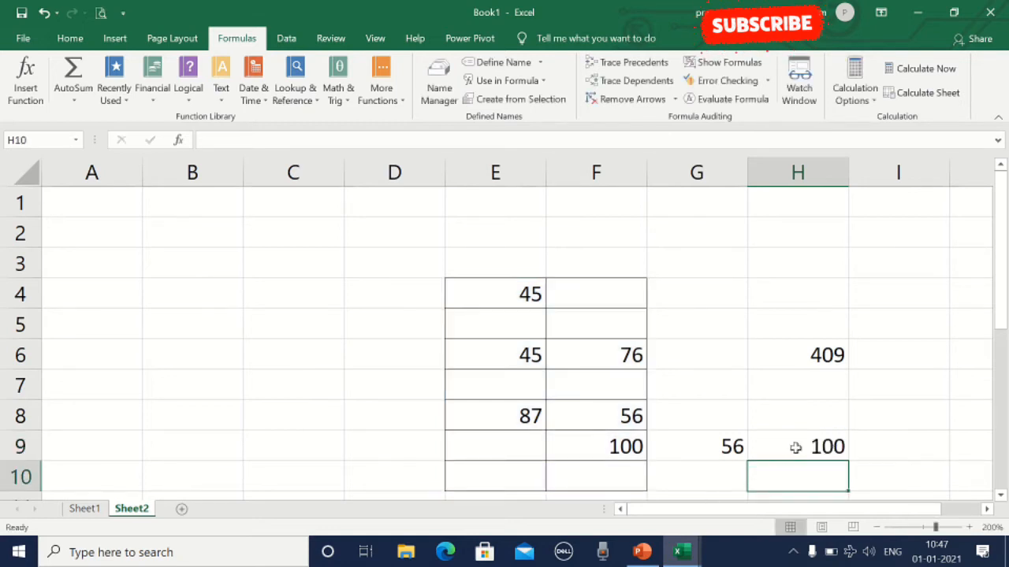
left_click(794, 447)
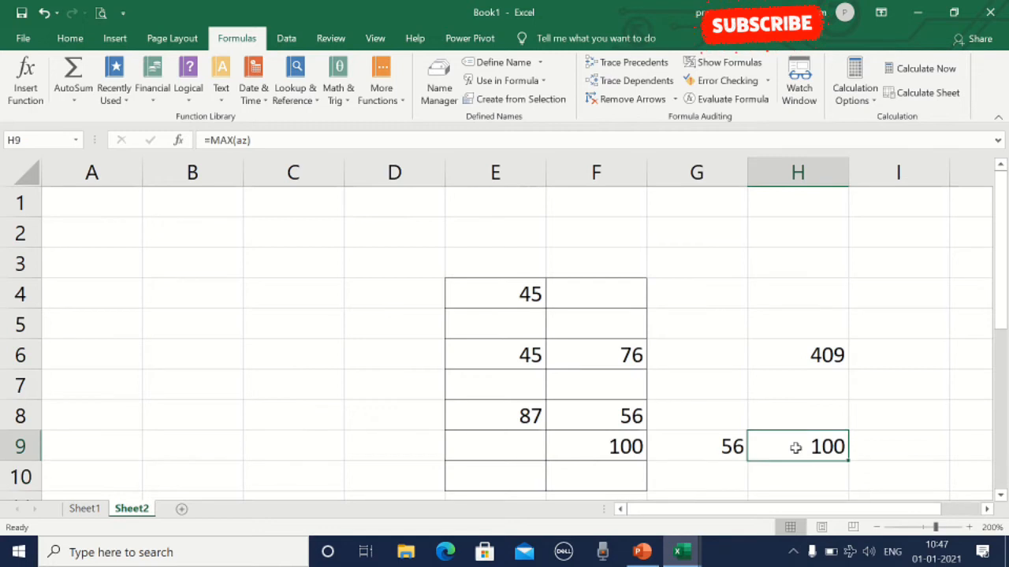
Step: Compare cell F9 with the MAX formula in H9, and view the Create Names from Selection options
left_click(602, 452)
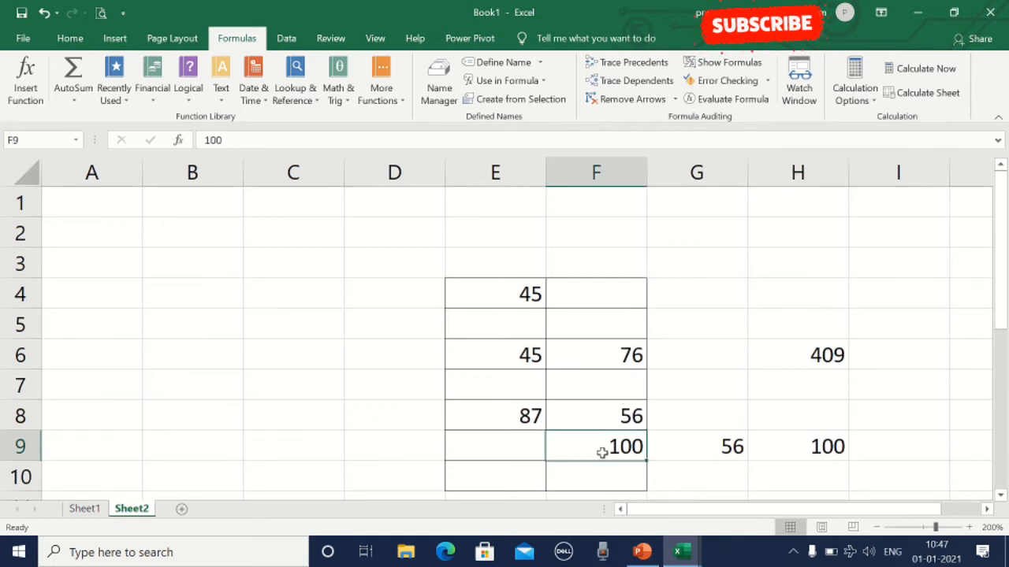
left_click(788, 450)
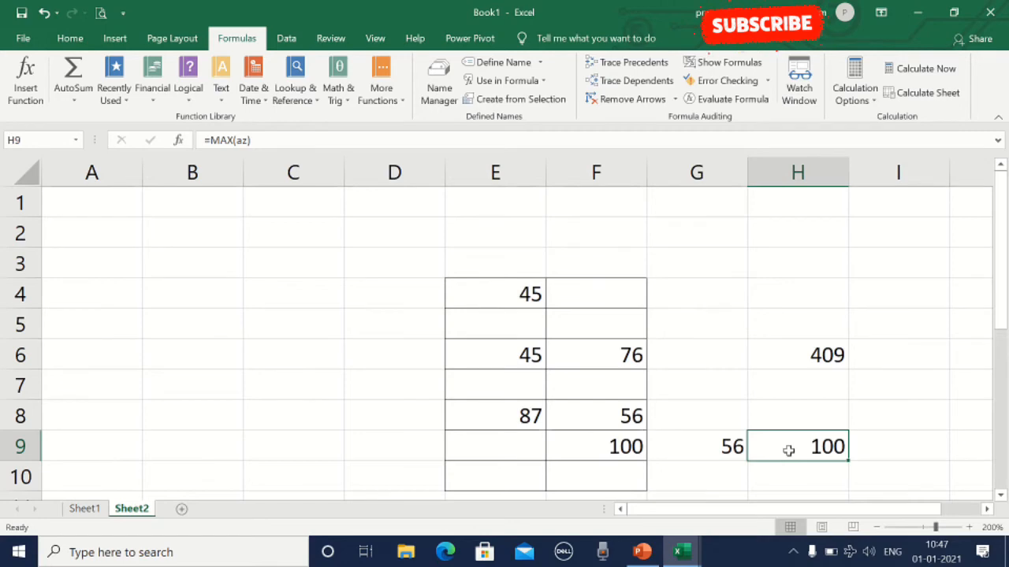
left_click(518, 103)
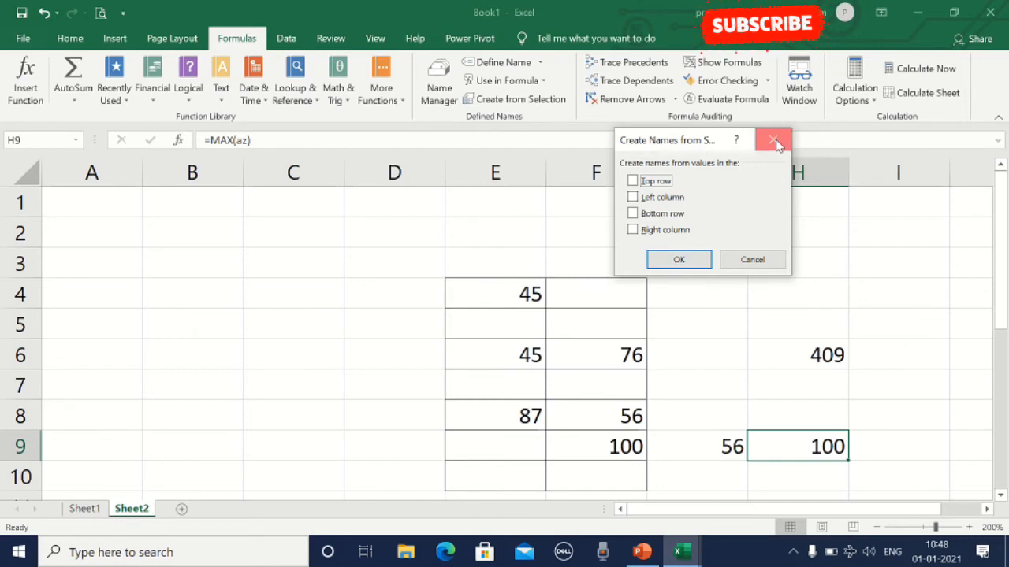
left_click(772, 139)
Step: Try to create names from the left column of the range E3:E10
left_click_drag(475, 275, 473, 487)
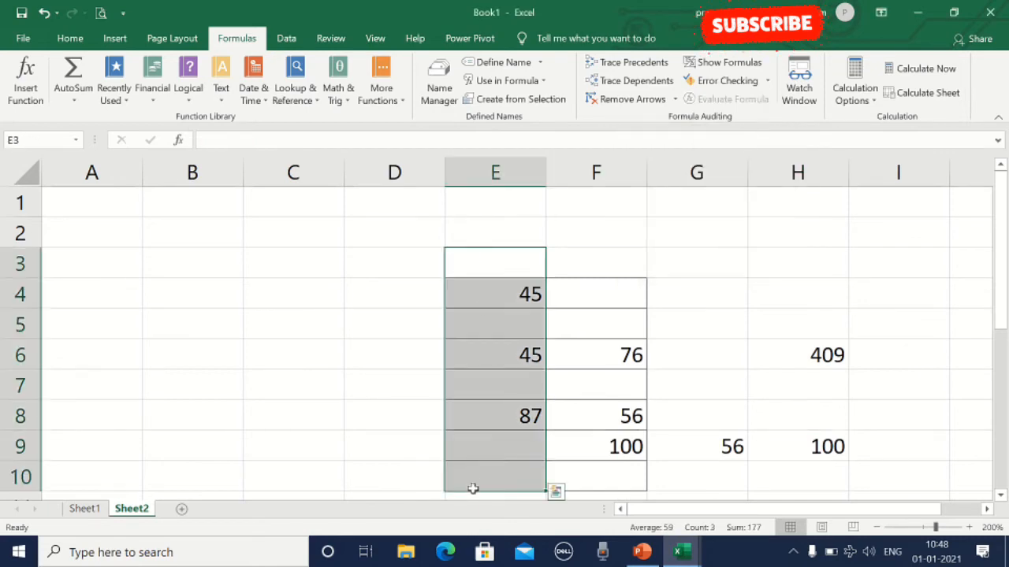
left_click(528, 100)
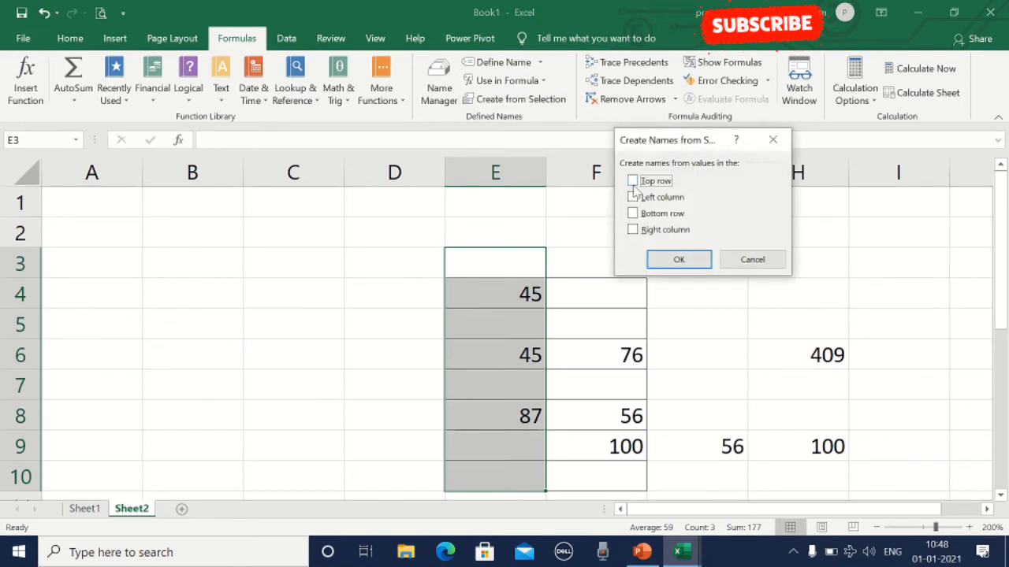
left_click(632, 197)
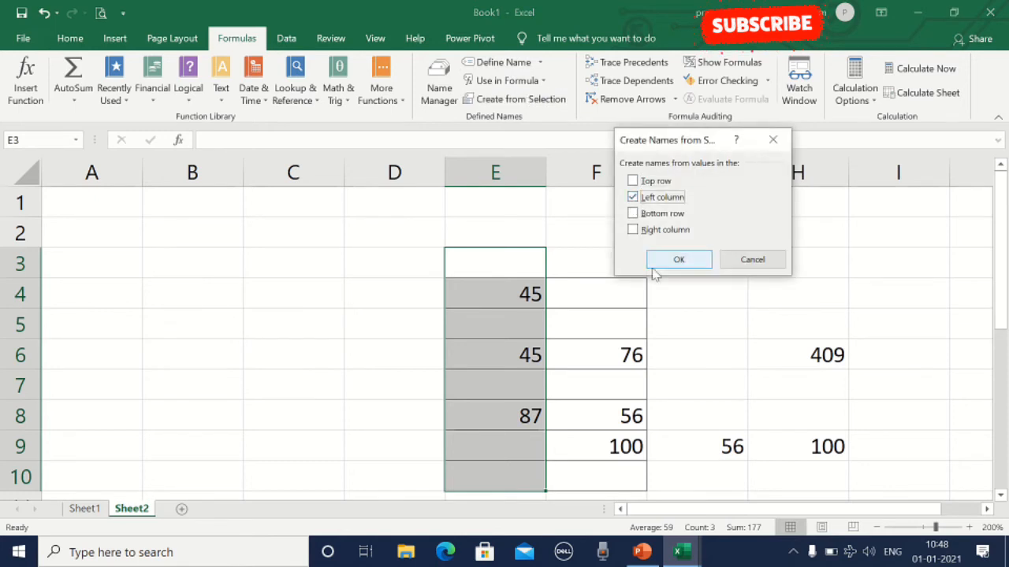
left_click(679, 261)
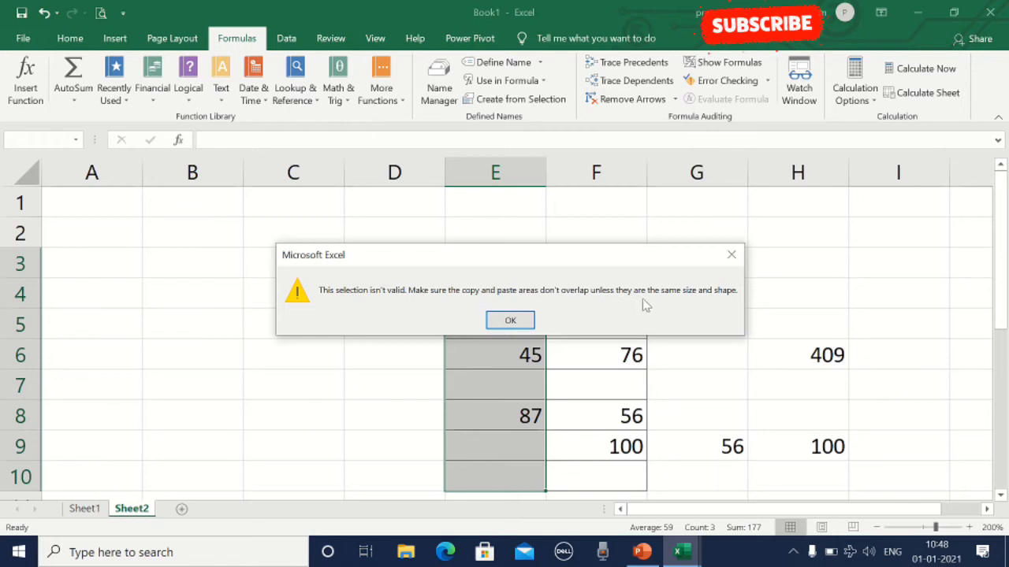
left_click(731, 254)
Step: Try to create names from the left column with only the empty cell H4 selected
left_click(757, 293)
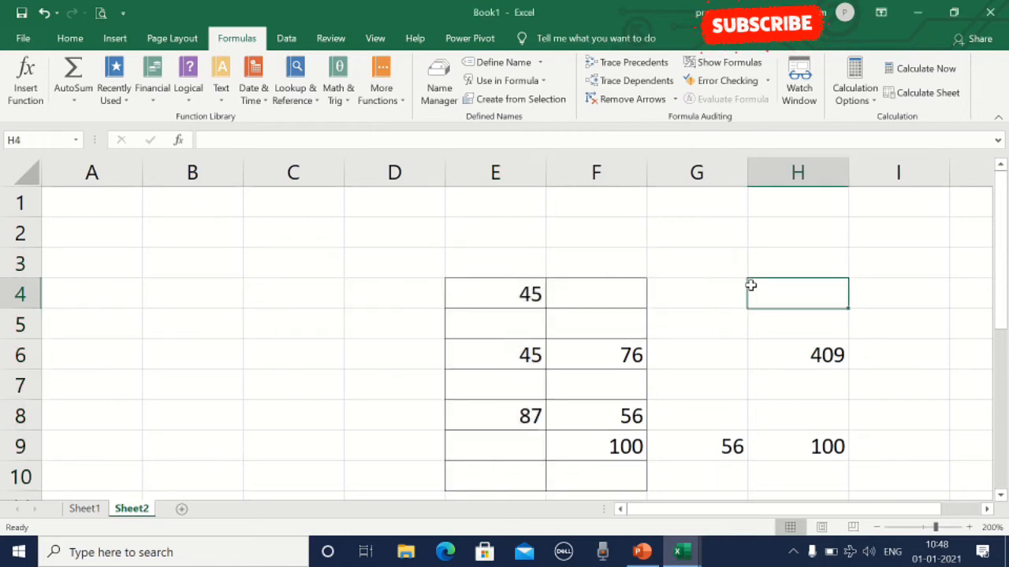
left_click(517, 101)
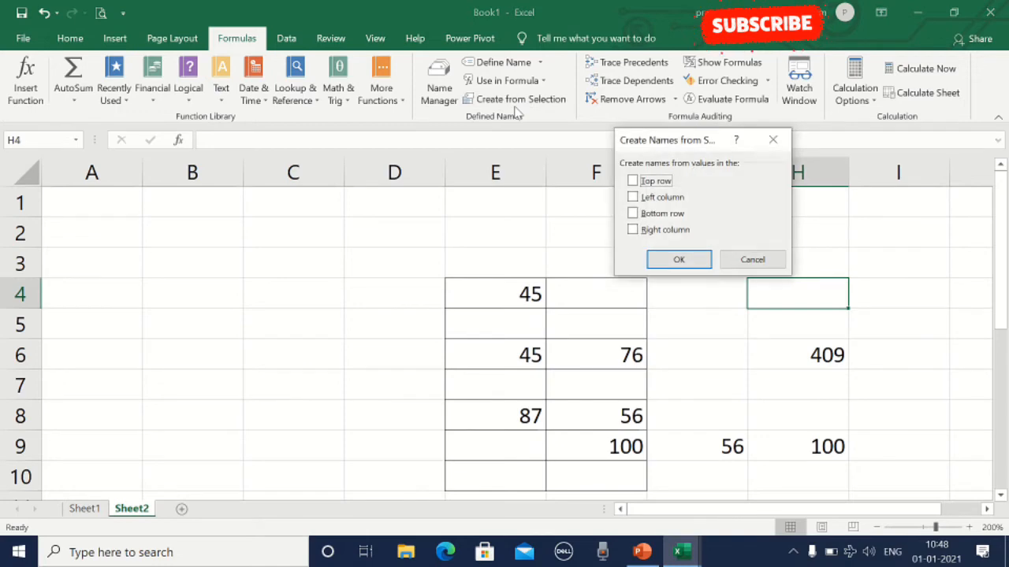
left_click(632, 197)
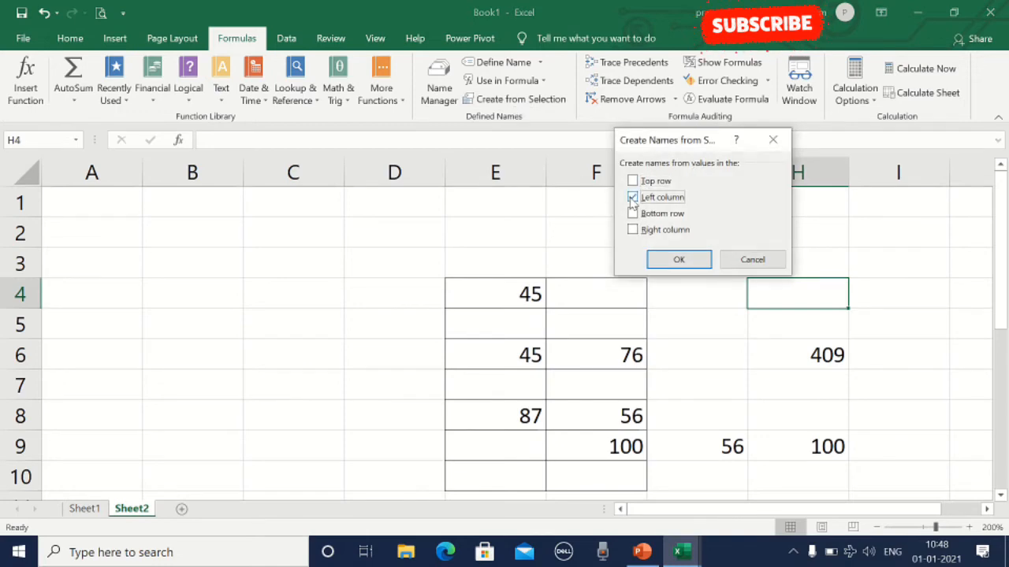
left_click(681, 265)
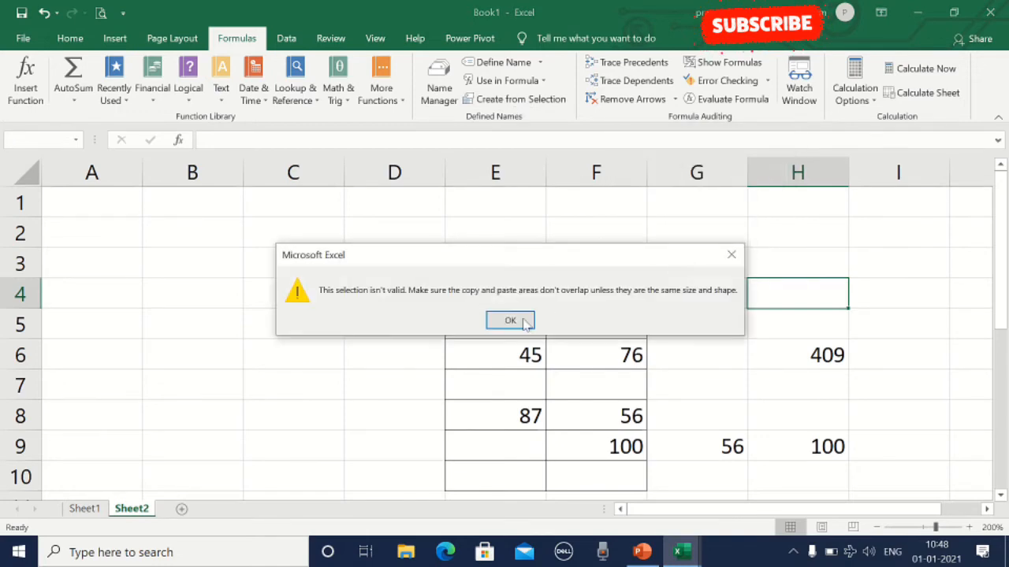
left_click(731, 253)
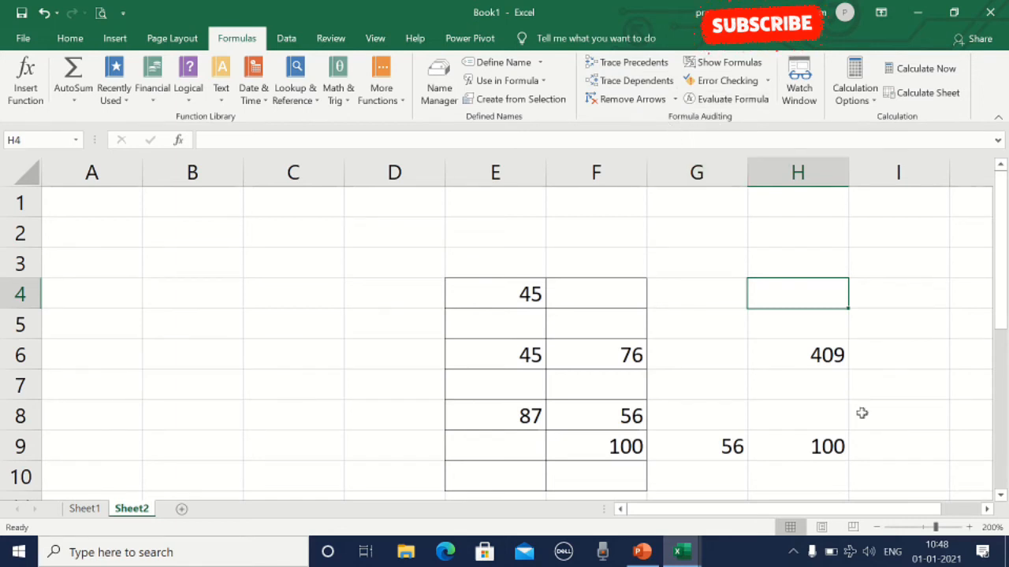
Step: Trace the precedents of the MAX formula in H9 and the dependents of cell F9
left_click(810, 445)
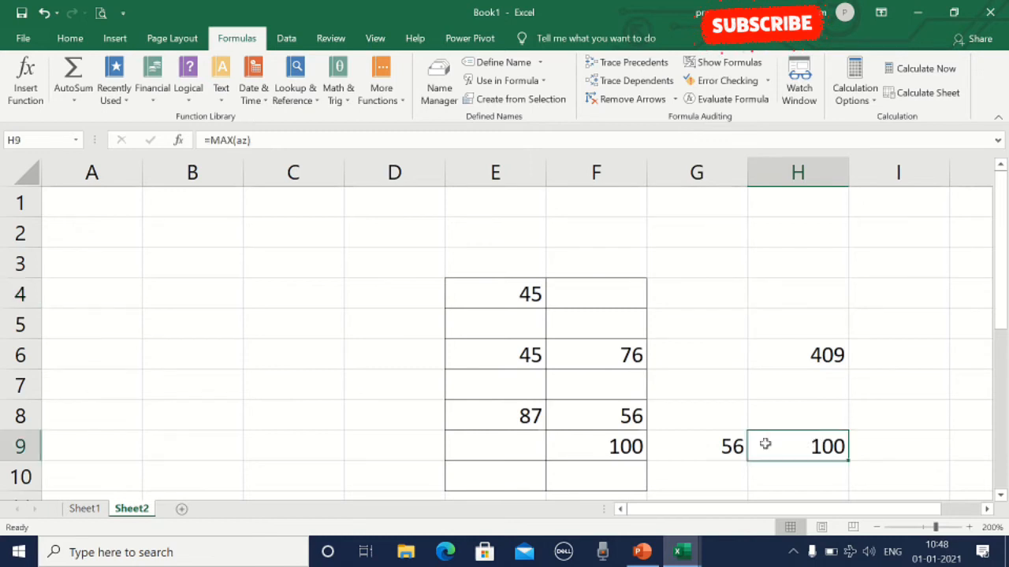
left_click(649, 68)
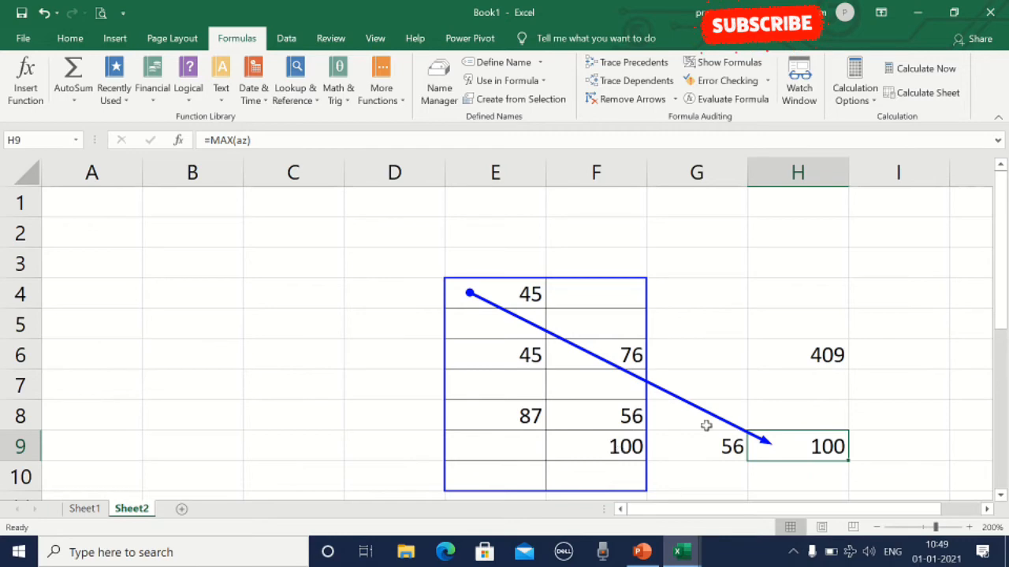
left_click(601, 446)
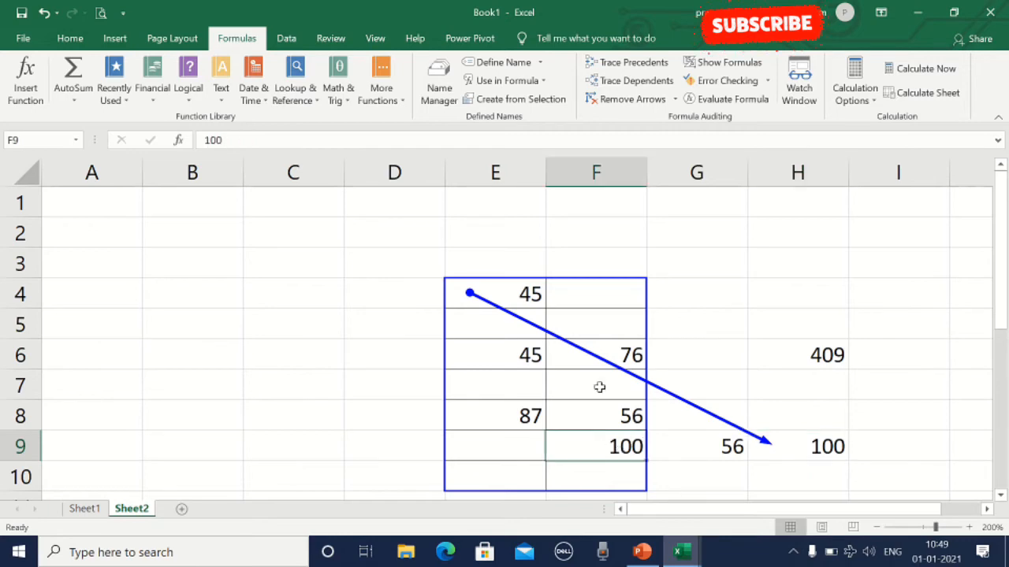
left_click(614, 89)
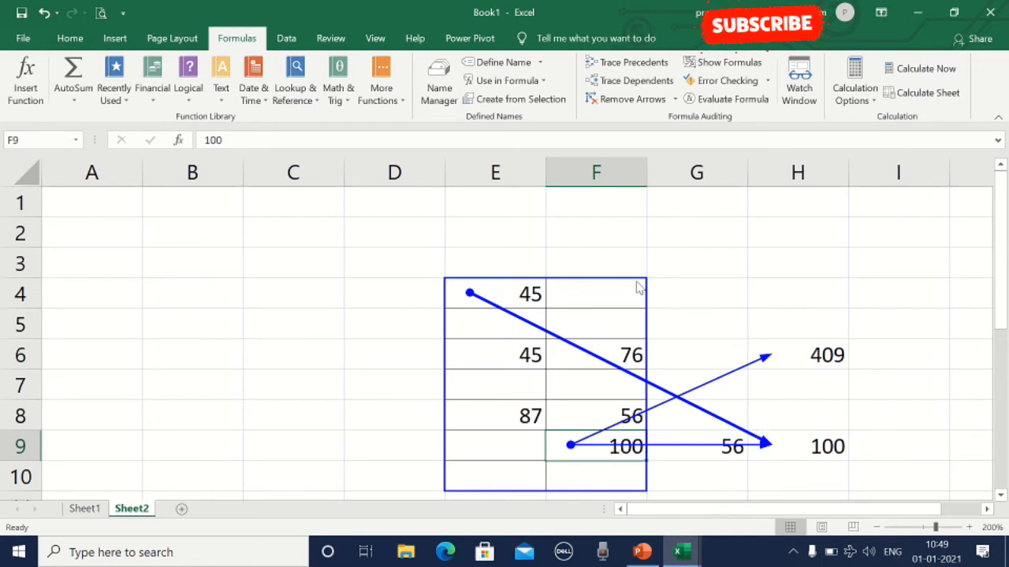
Step: Remove all tracer arrows from Sheet2
key("ctrl+Page_Up")
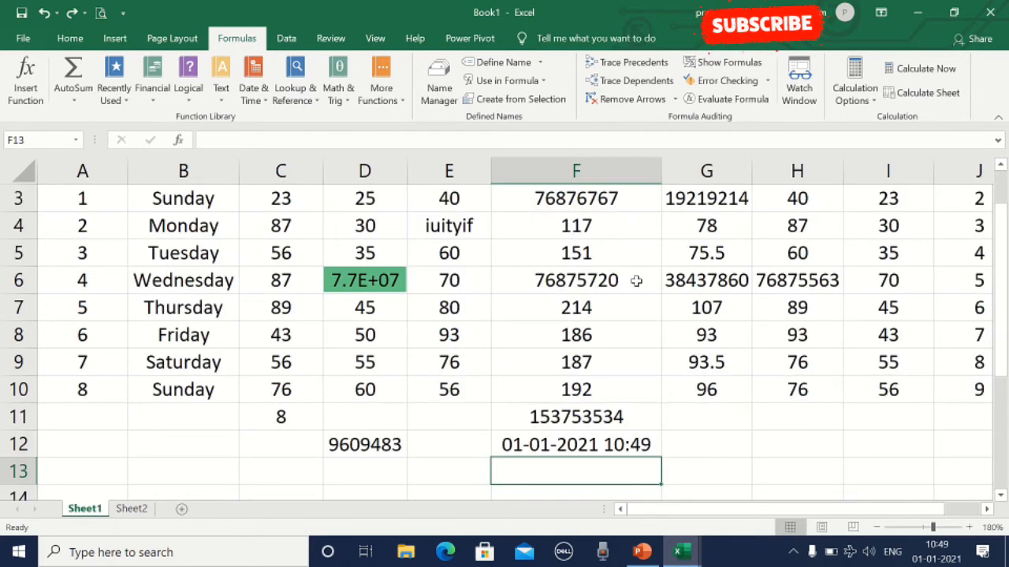
left_click(139, 511)
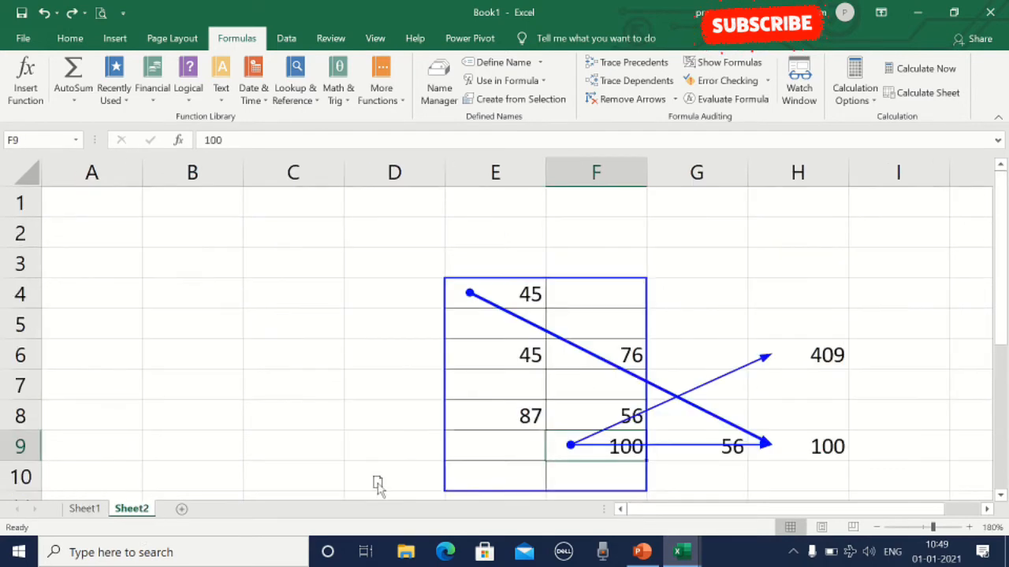
left_click(676, 425)
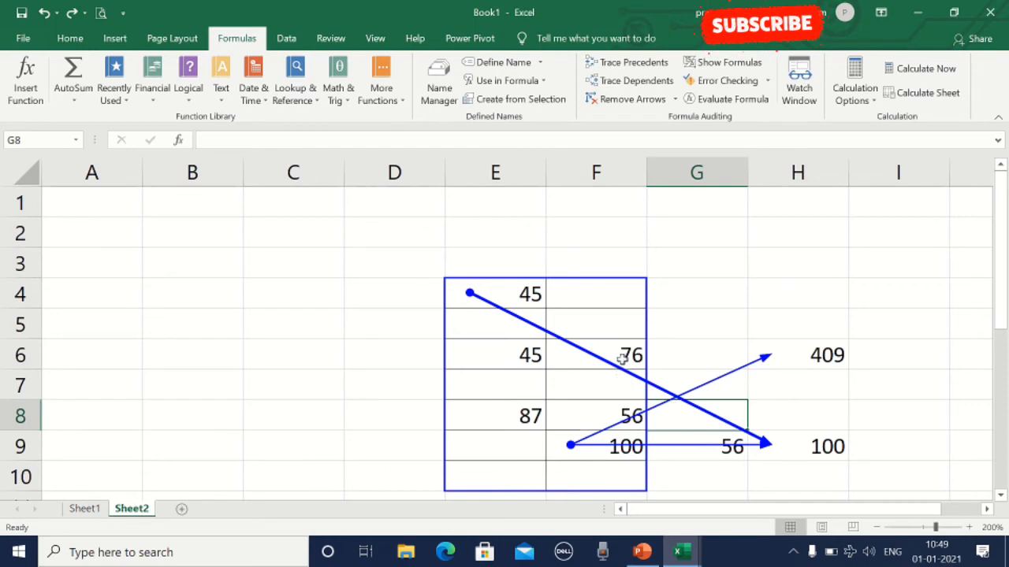
left_click(643, 101)
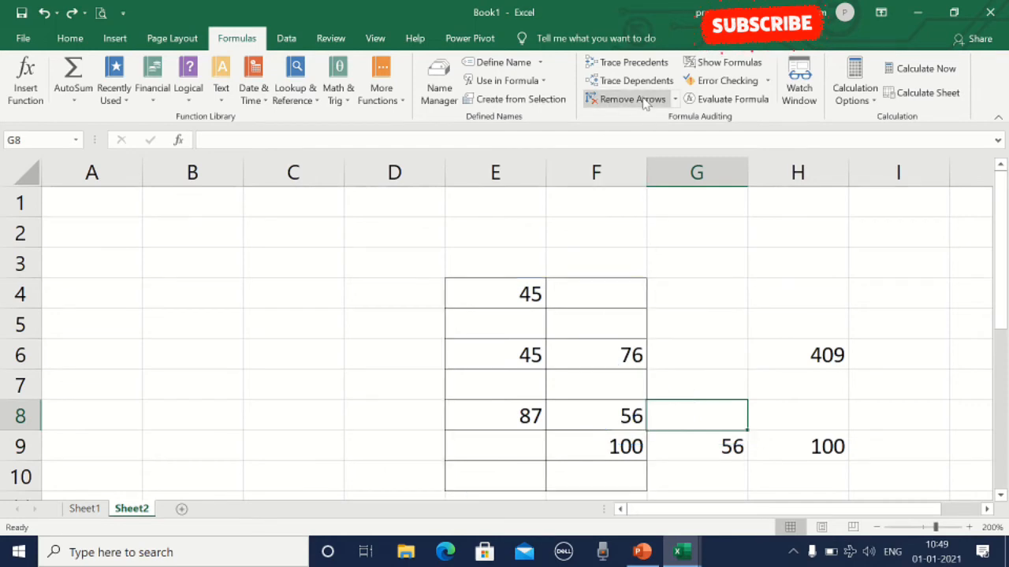
Step: Trace the dependents of cell F6, and clear the tracer arrows from the sheet
left_click(596, 357)
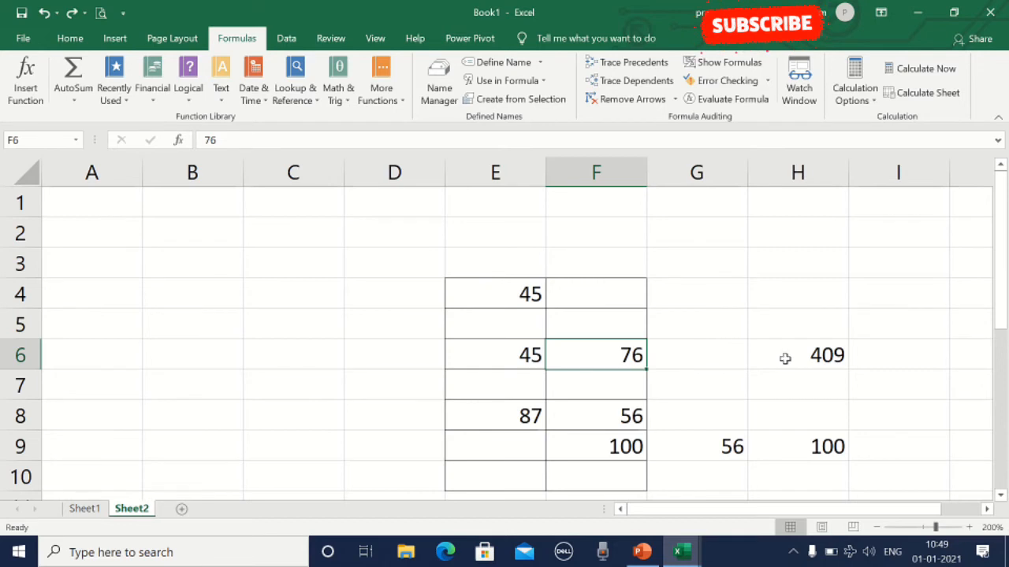
left_click(625, 82)
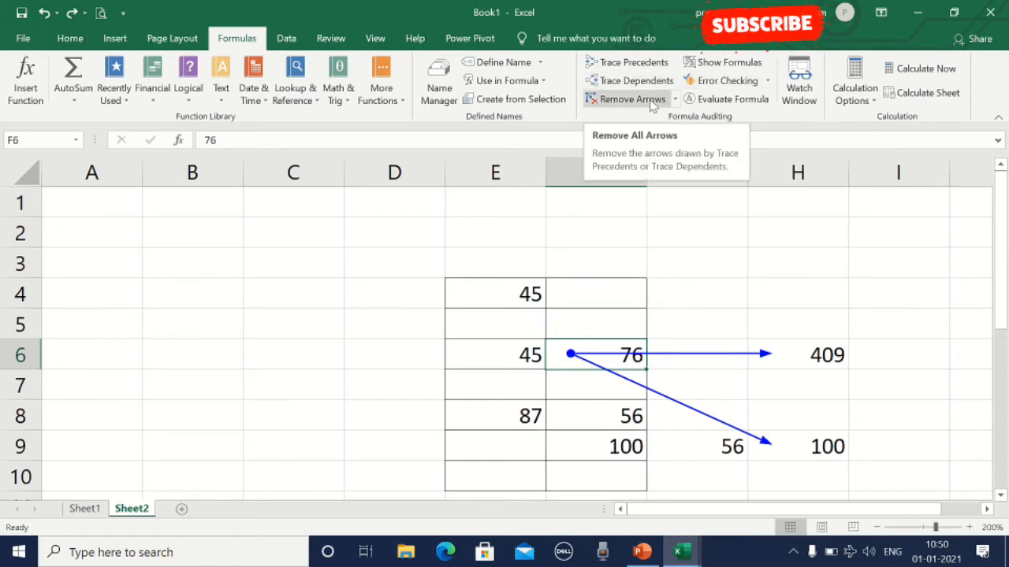
left_click(630, 99)
left_click(657, 103)
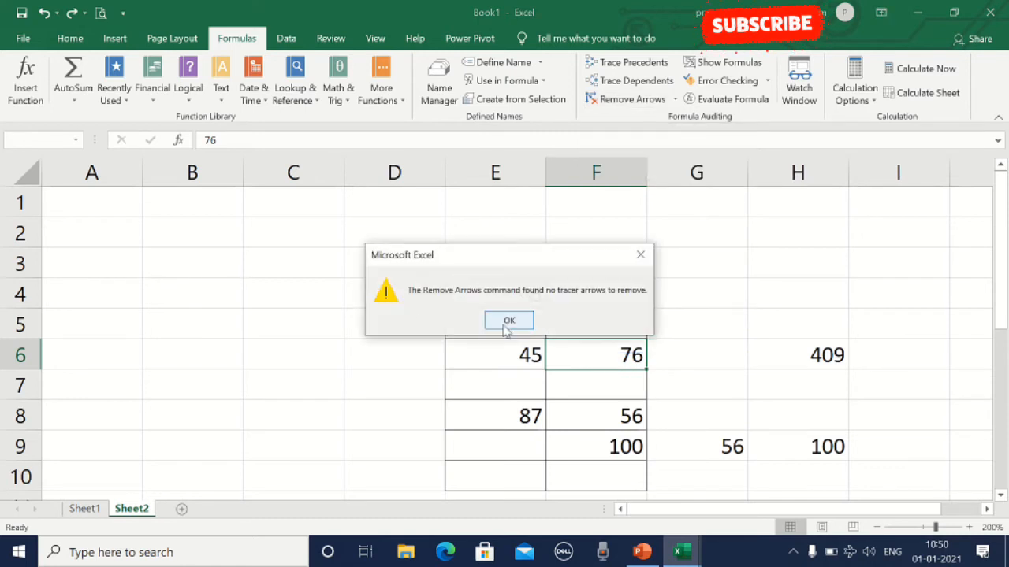
left_click(511, 320)
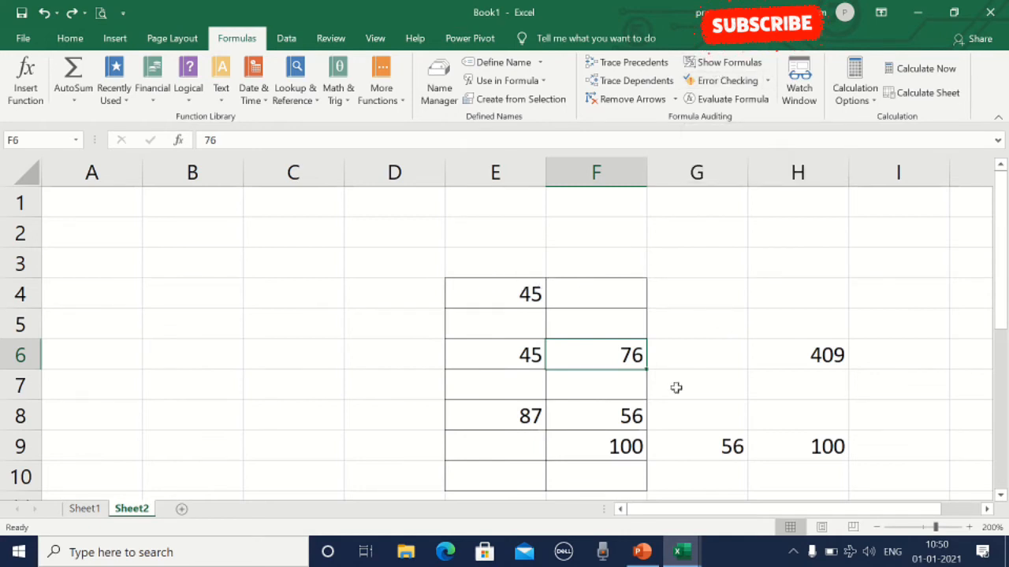
Step: Inspect the formulas in H6 and H9, including the range that the H6 formula references
left_click(795, 362)
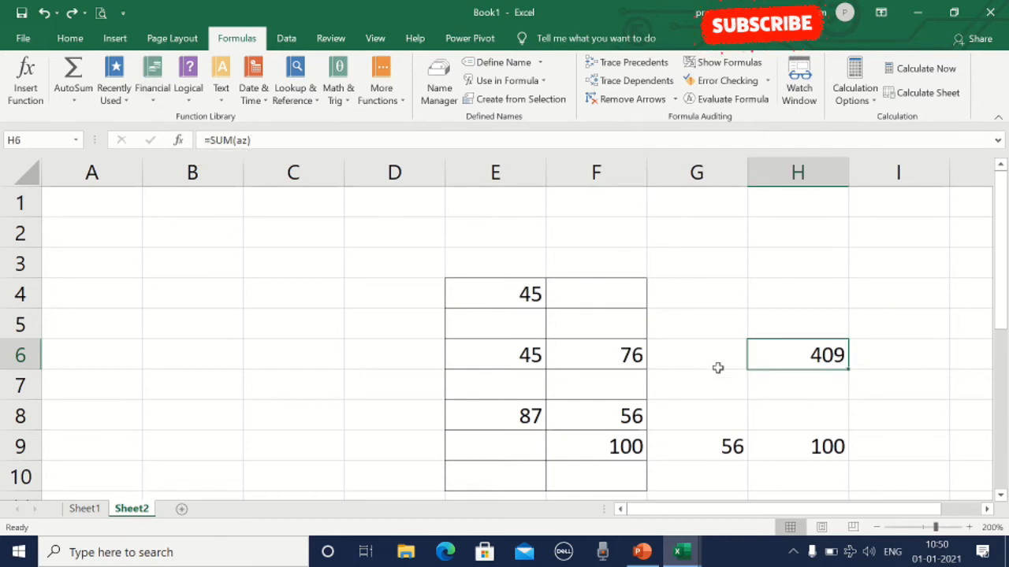
left_click(794, 441)
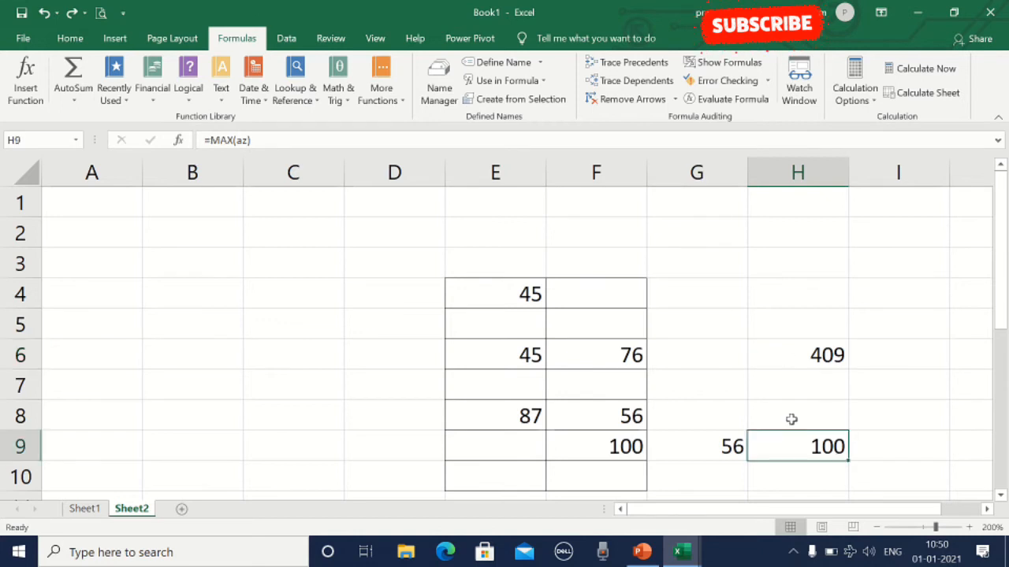
left_click(786, 353)
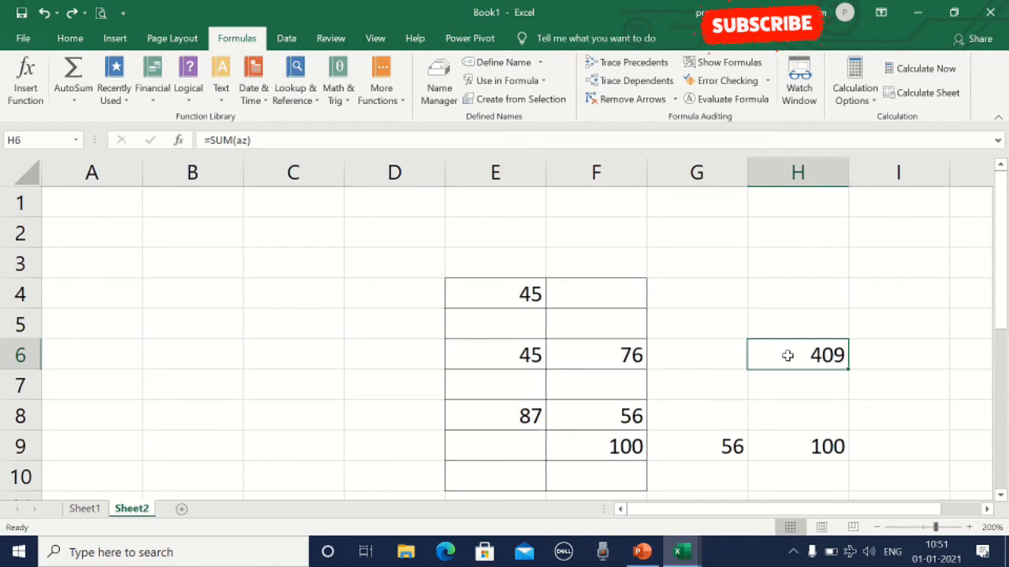
double_click(787, 355)
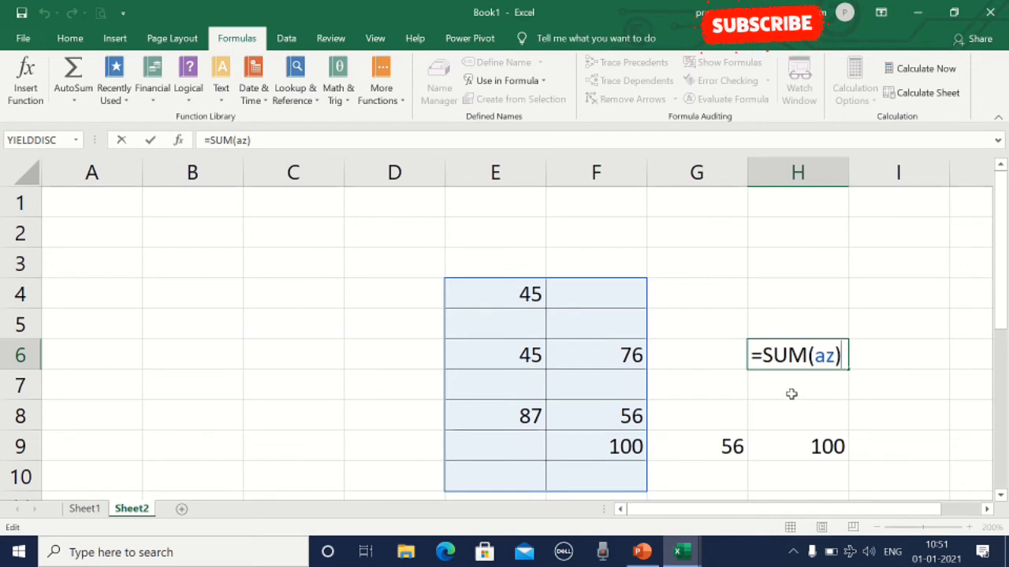
key("Return")
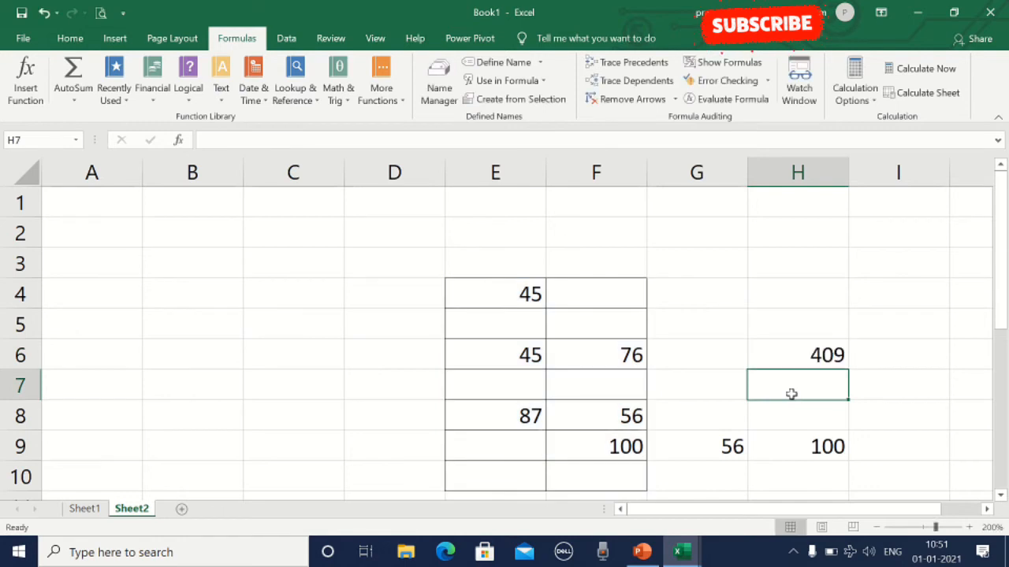
Step: Show formulas instead of results on Sheet2, and compare columns E to H with the display on Sheet1
left_click(719, 71)
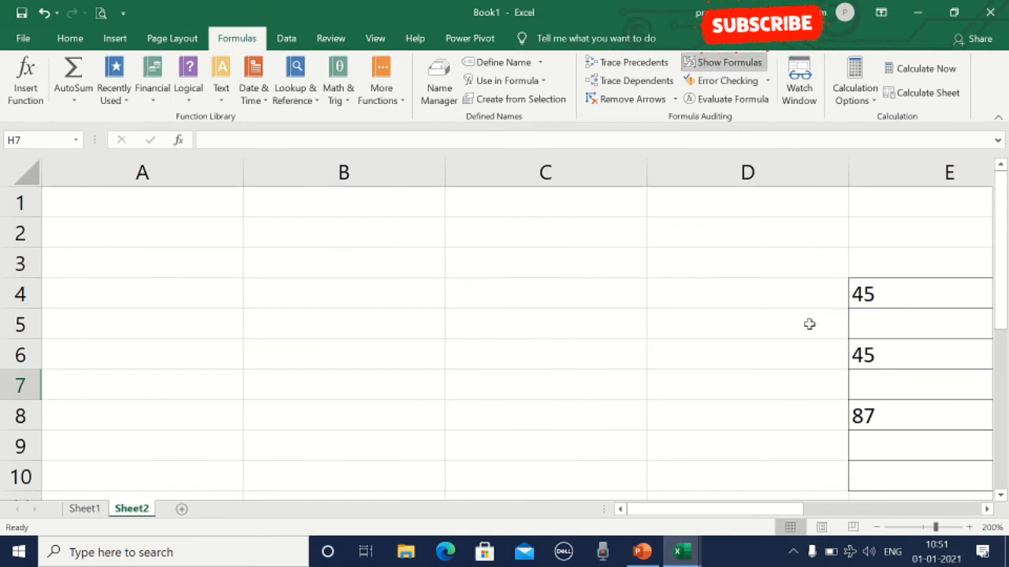
left_click_drag(731, 513, 888, 481)
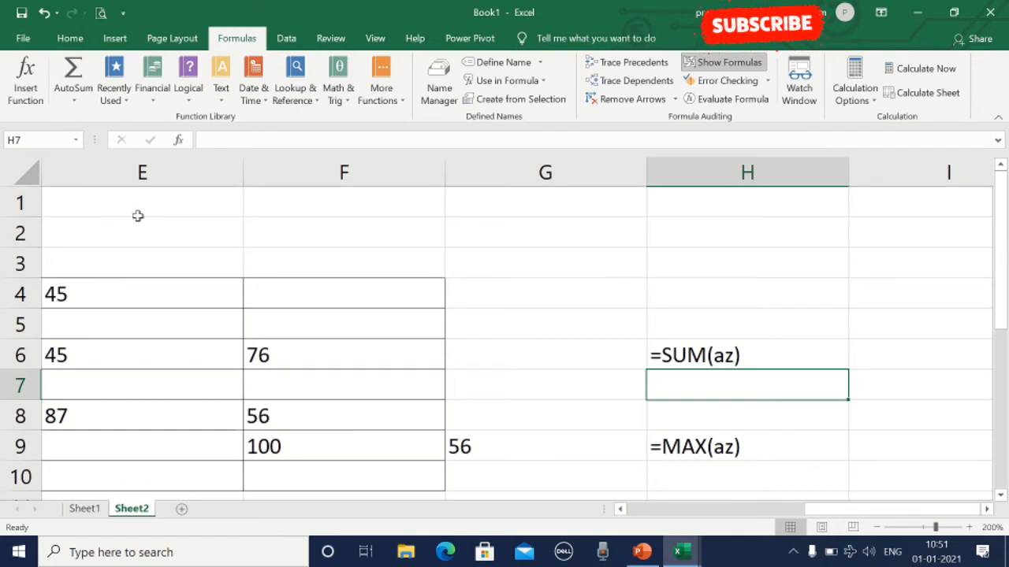
left_click(85, 509)
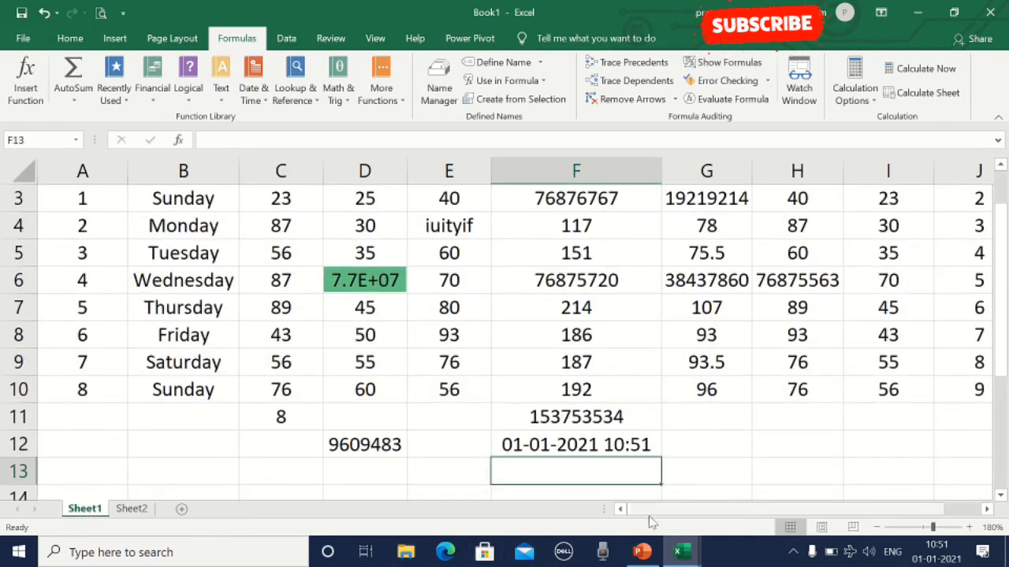
left_click_drag(647, 510, 623, 521)
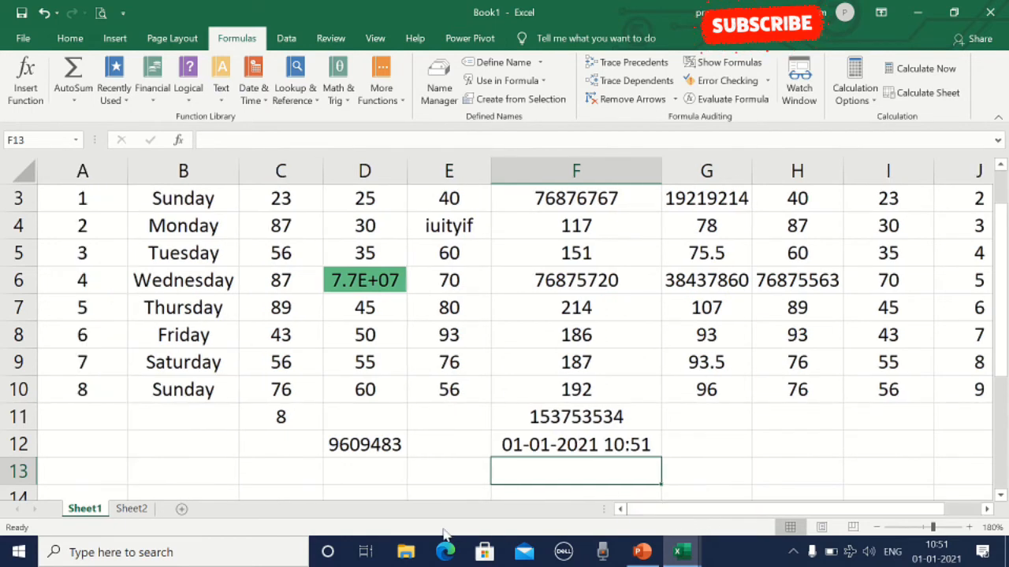
Step: Run error checking on the entire Sheet1
left_click(130, 510)
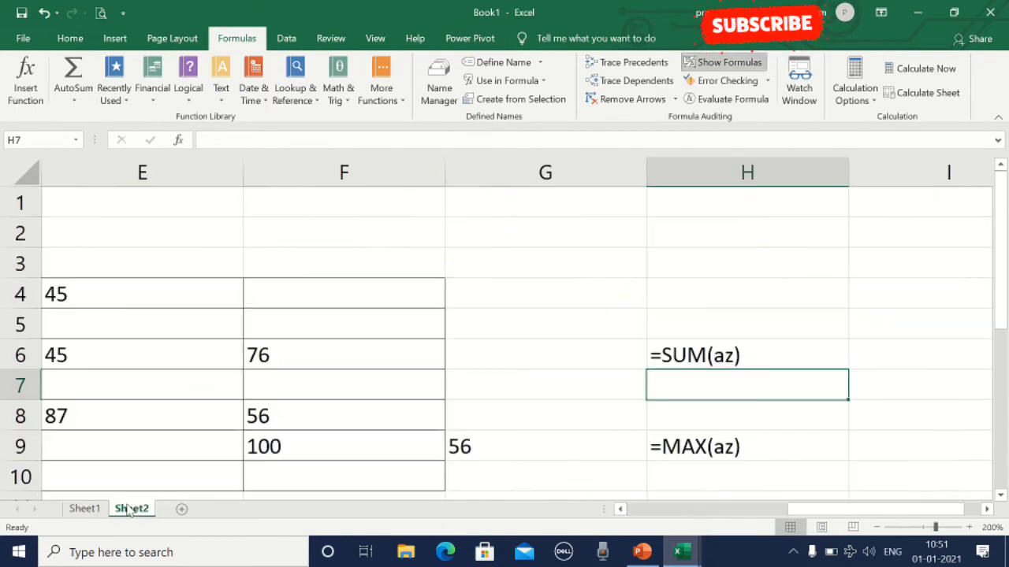
left_click(768, 81)
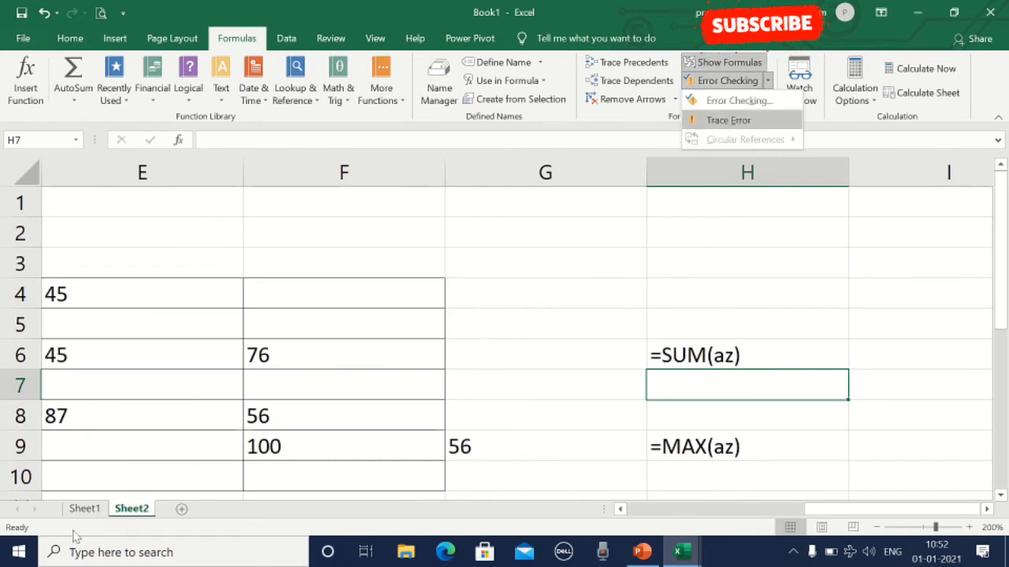
left_click(85, 511)
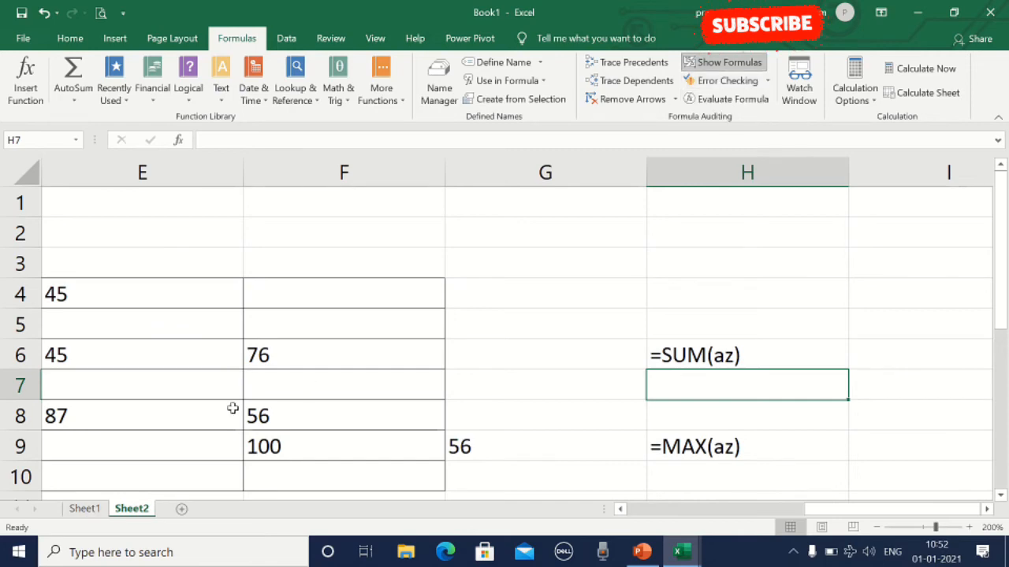
left_click(84, 509)
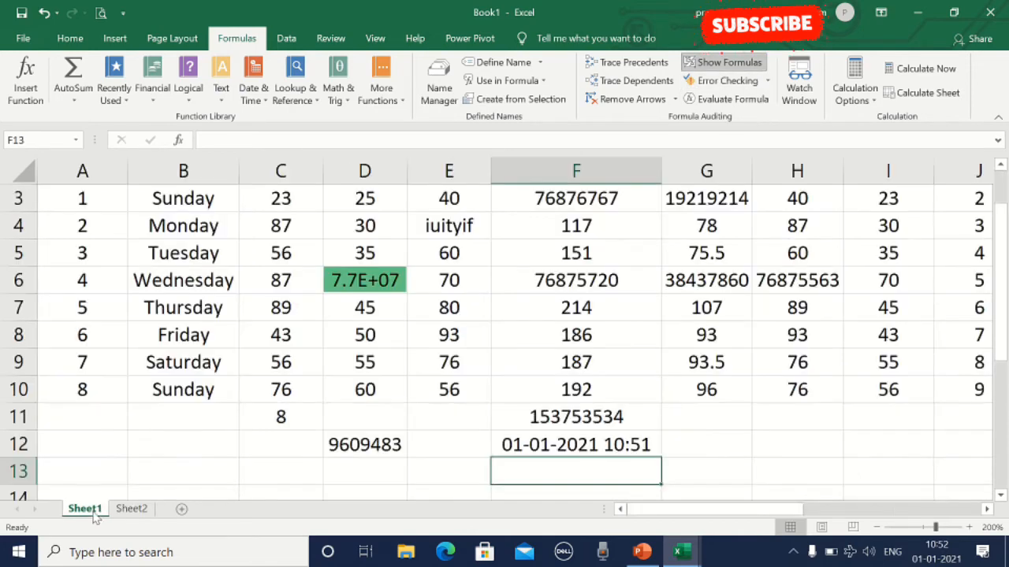
left_click(454, 282)
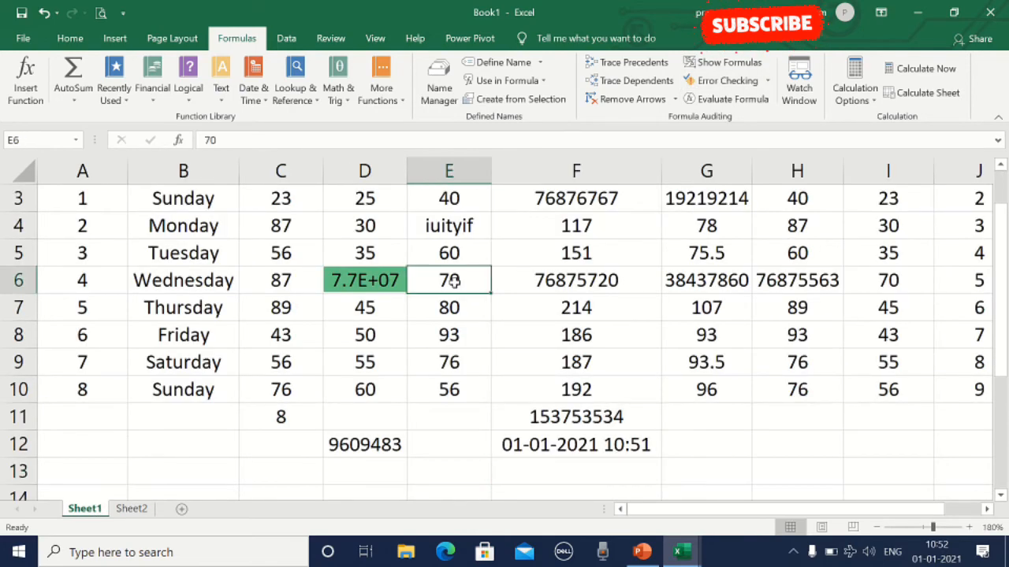
left_click(655, 351)
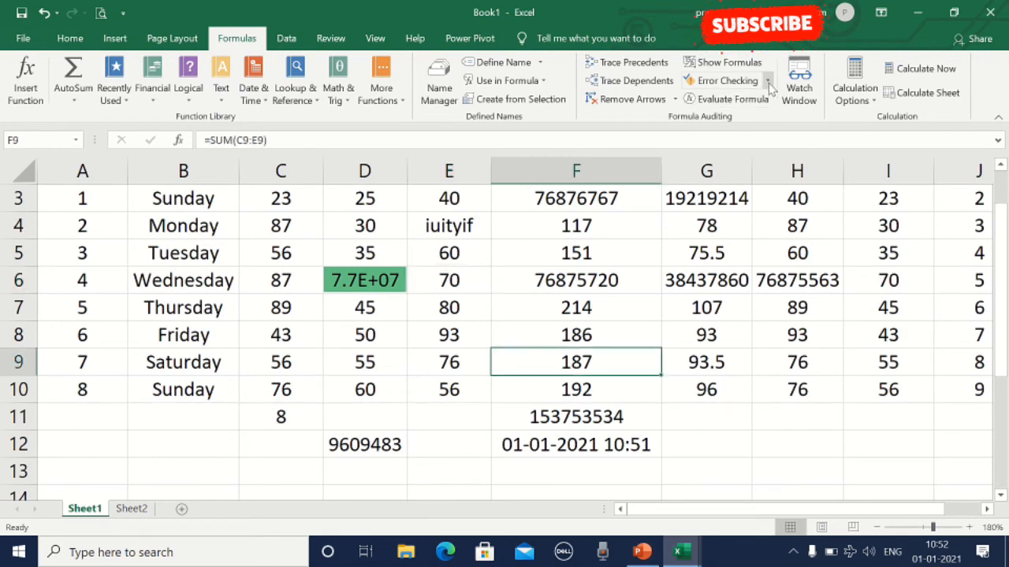
left_click(22, 178)
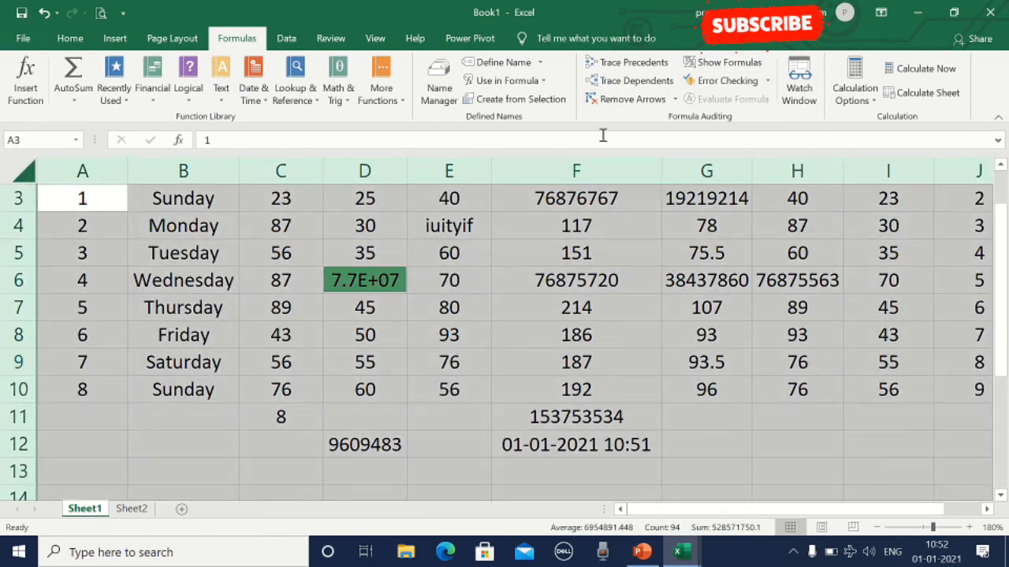
left_click(767, 80)
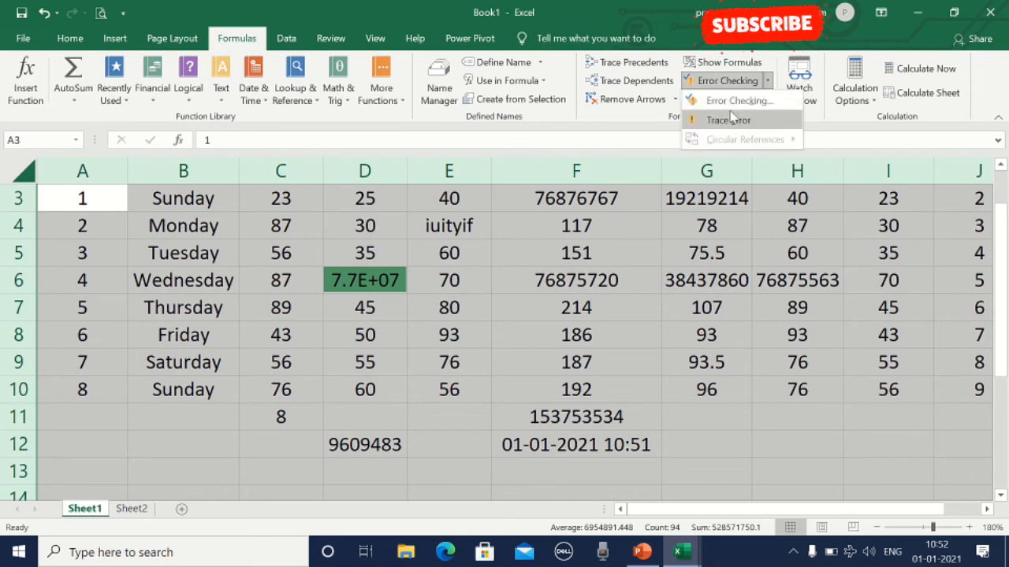
left_click(741, 101)
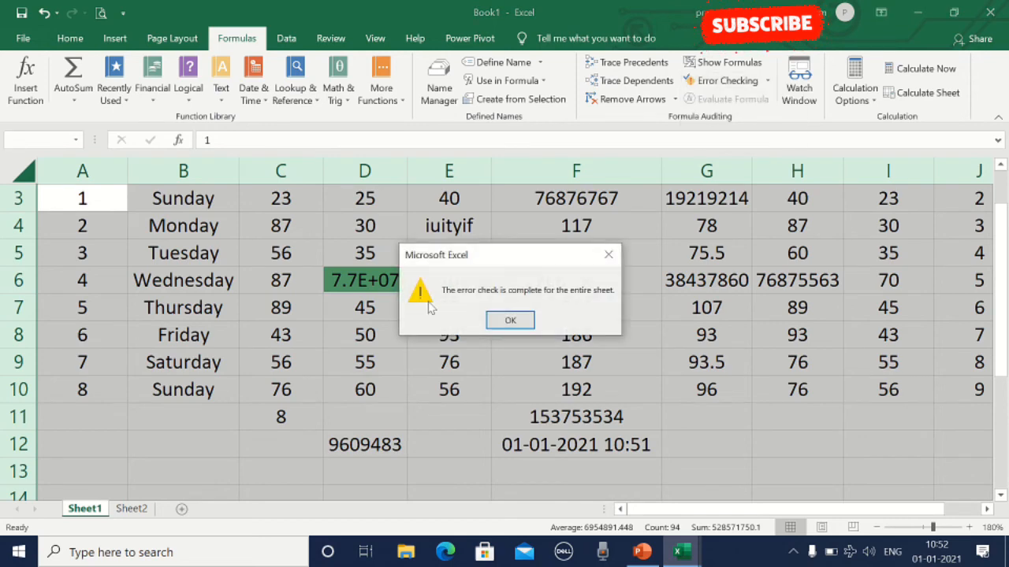
left_click(525, 321)
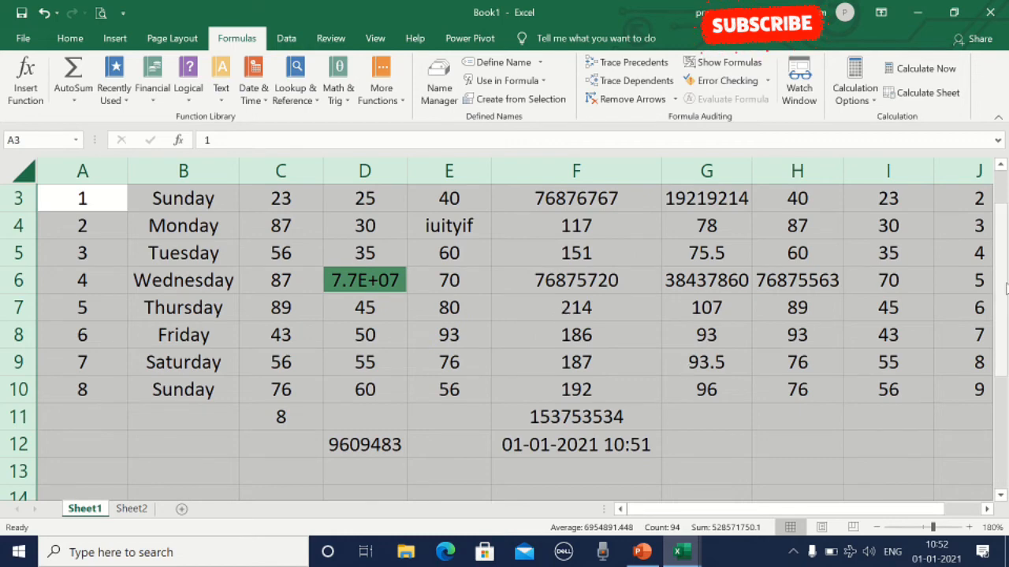
Step: Insert a blank column before the English column on Sheet1
left_click_drag(1002, 290, 1003, 280)
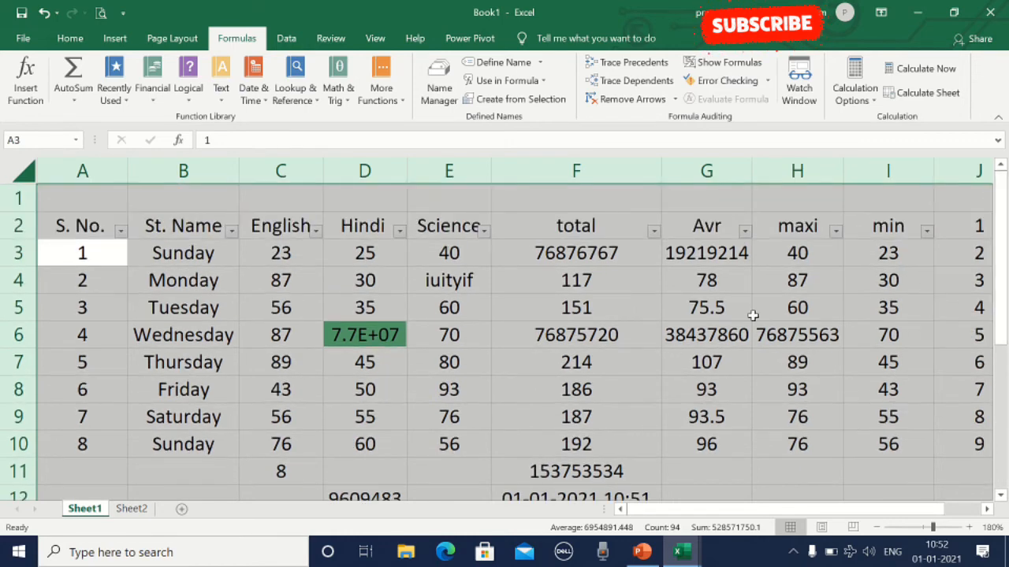
left_click(754, 252)
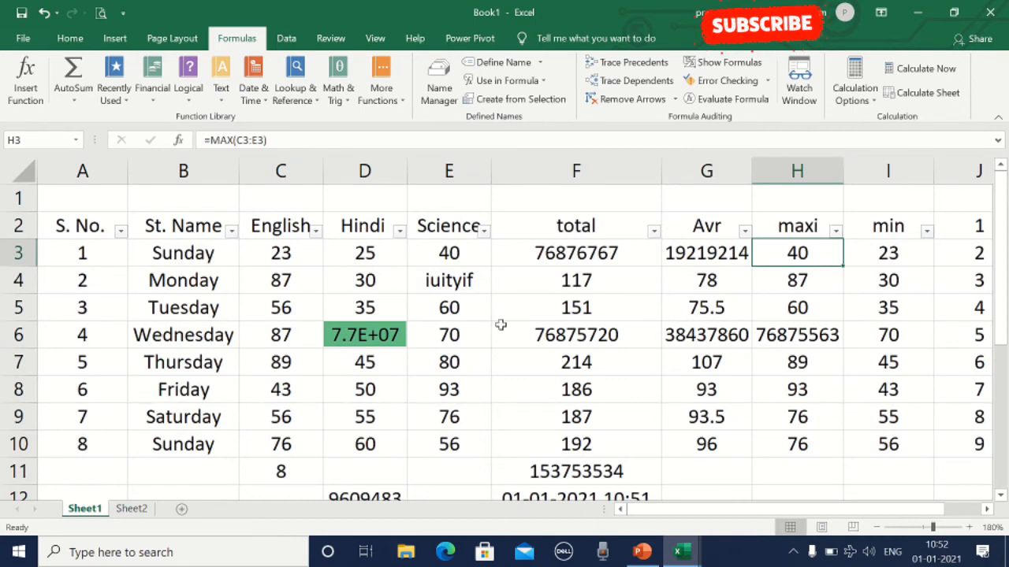
left_click(432, 261)
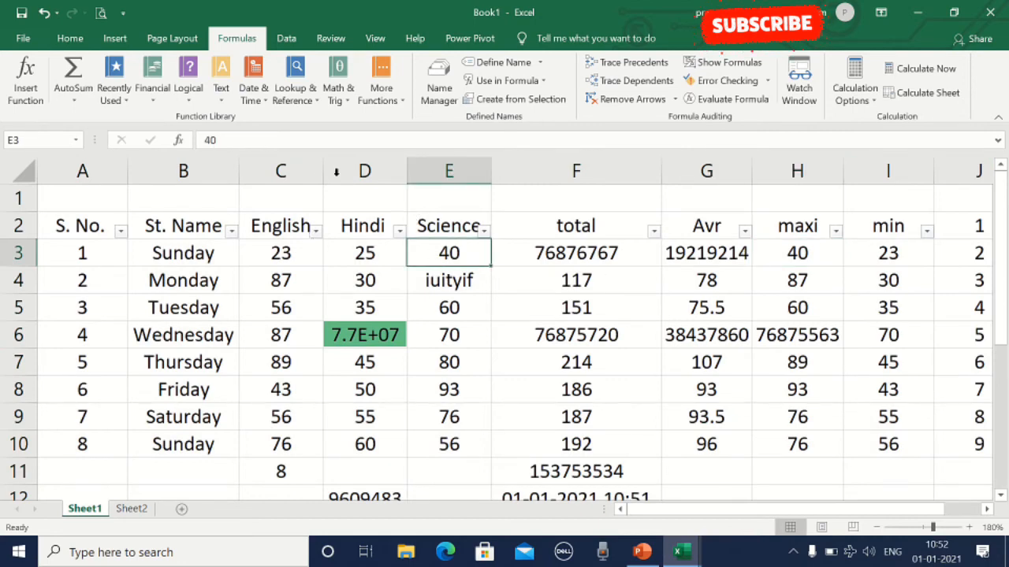
left_click(296, 171)
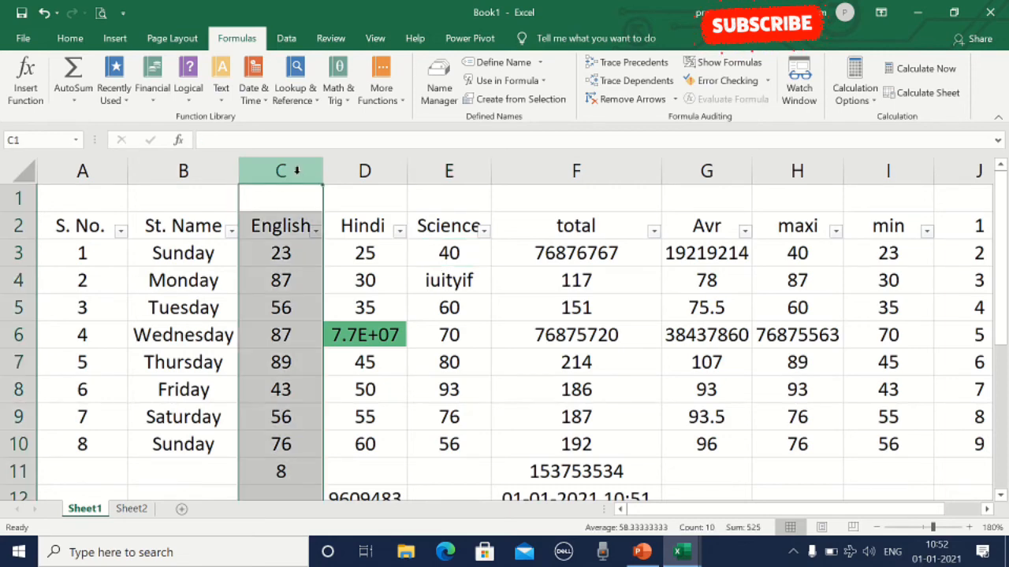
left_click(70, 38)
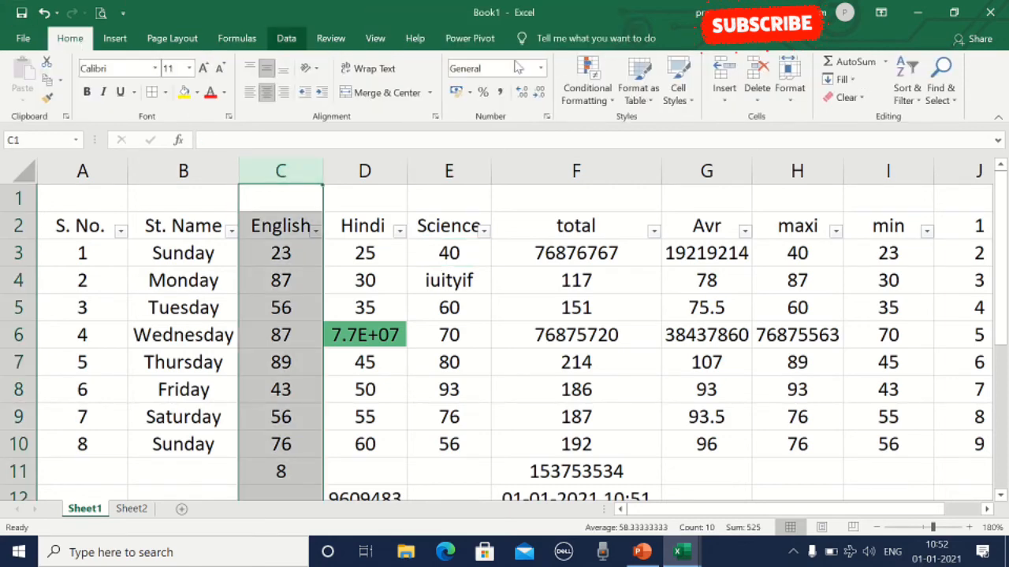
left_click(724, 73)
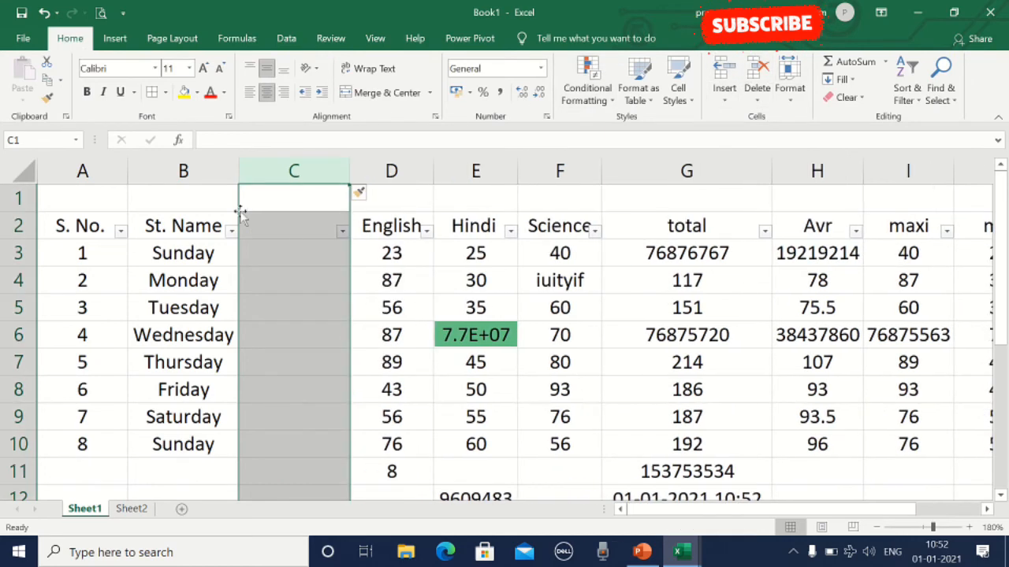
Step: Enter the heading "Roll No." in cell C2 of the new column
left_click(301, 236)
type("R")
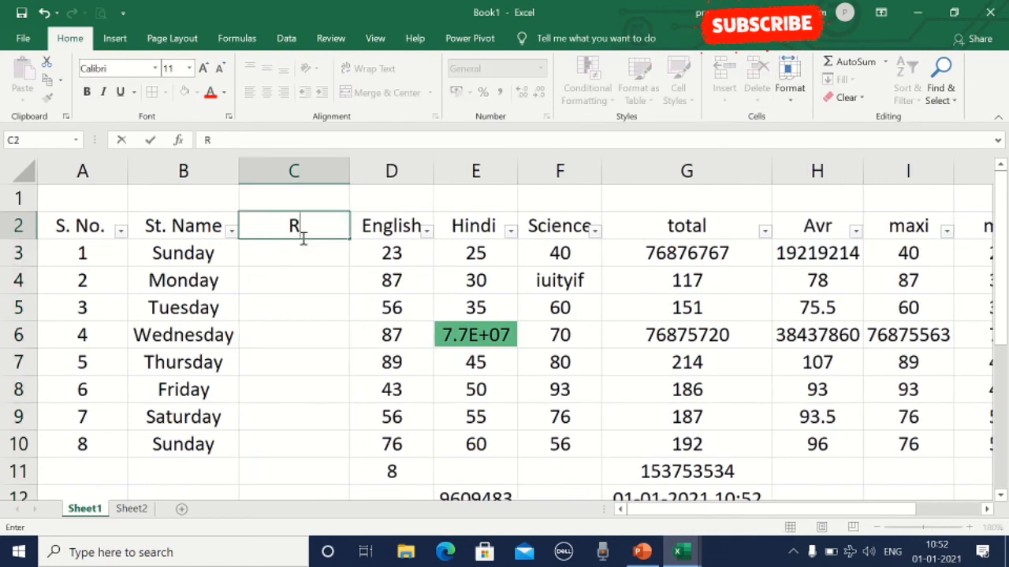
type("oll No.")
key("Return")
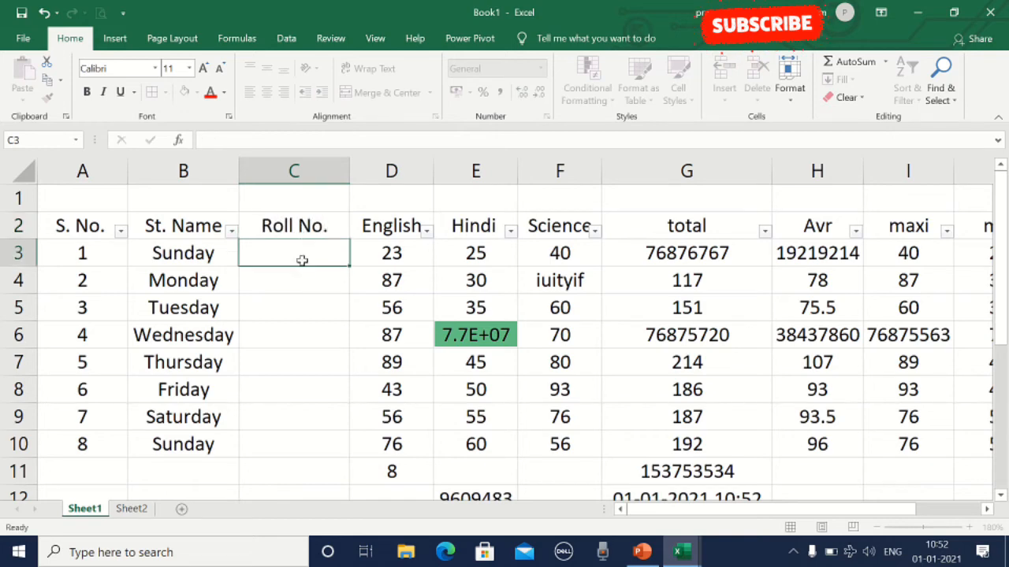
Step: Enter 101 in C3 and copy it down through C10, and select the flagged total in G5
type("101")
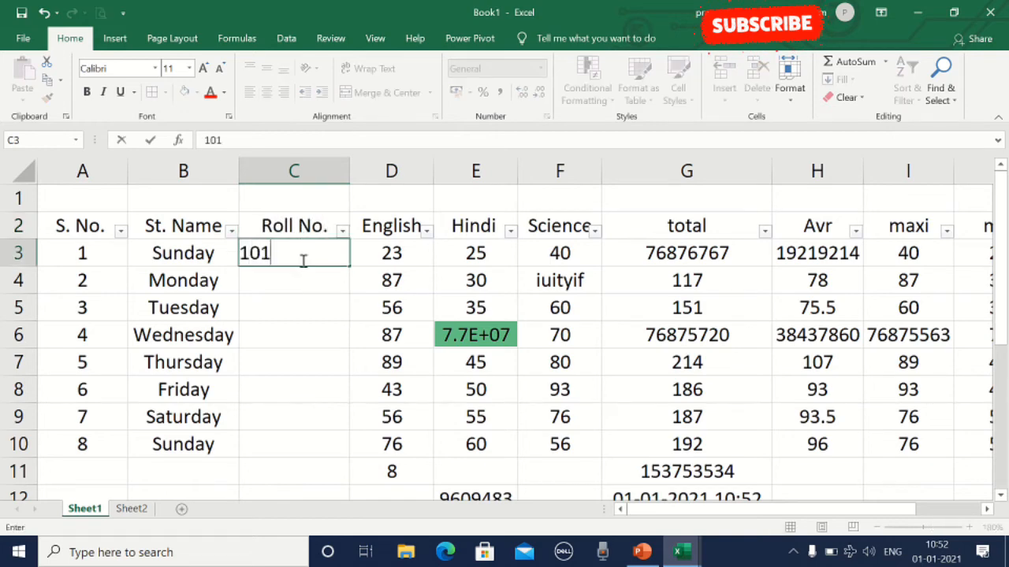
left_click(299, 313)
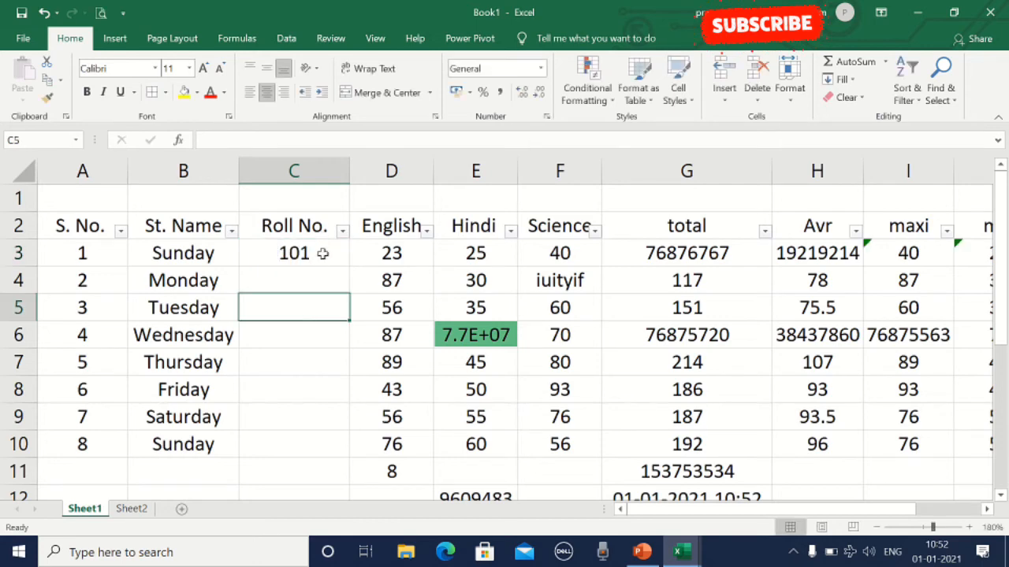
left_click_drag(321, 254, 343, 459)
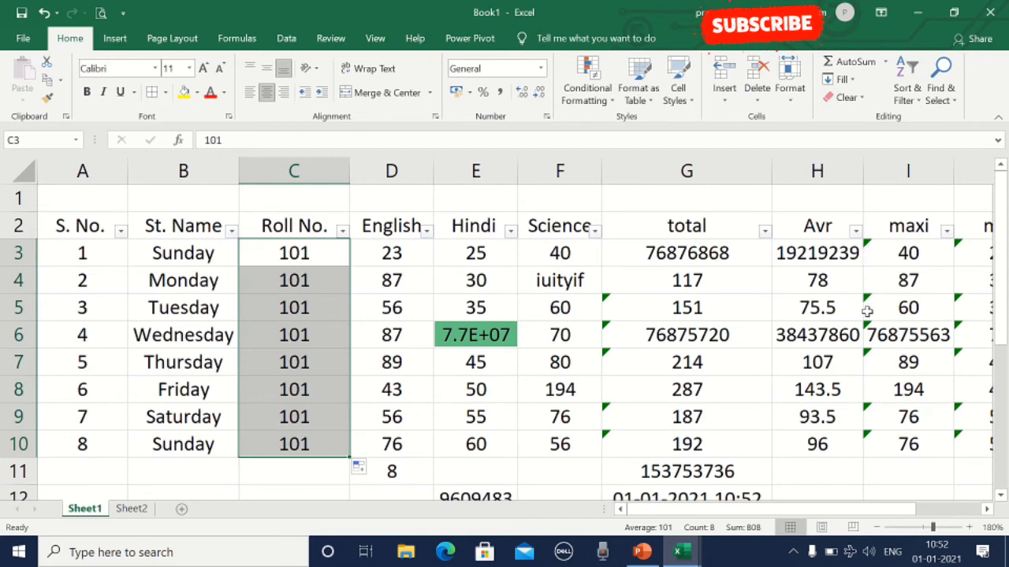
left_click(619, 304)
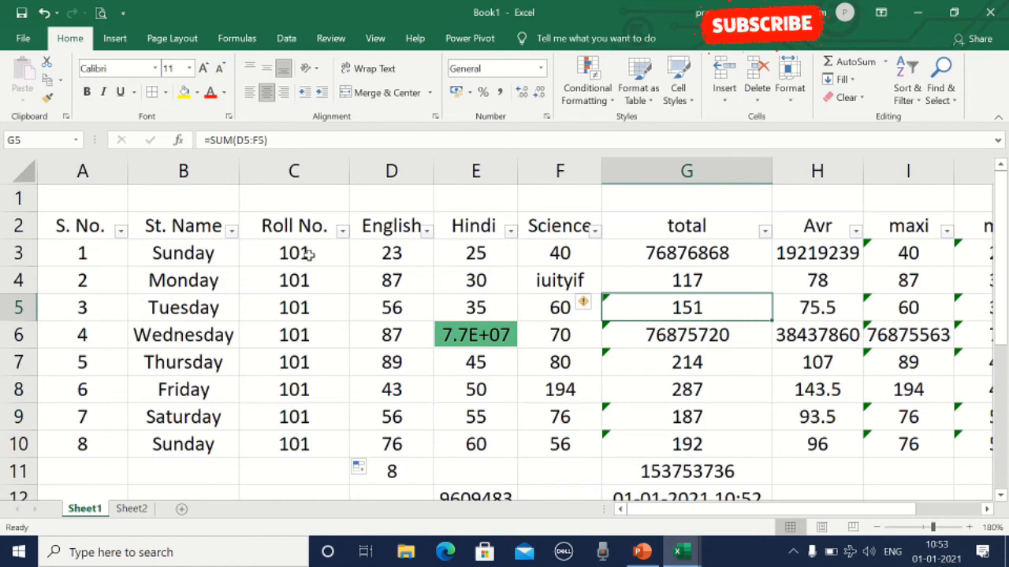
Step: Set C4 to 102 and extend the roll number series from C3:C4 down through C10
left_click(304, 282)
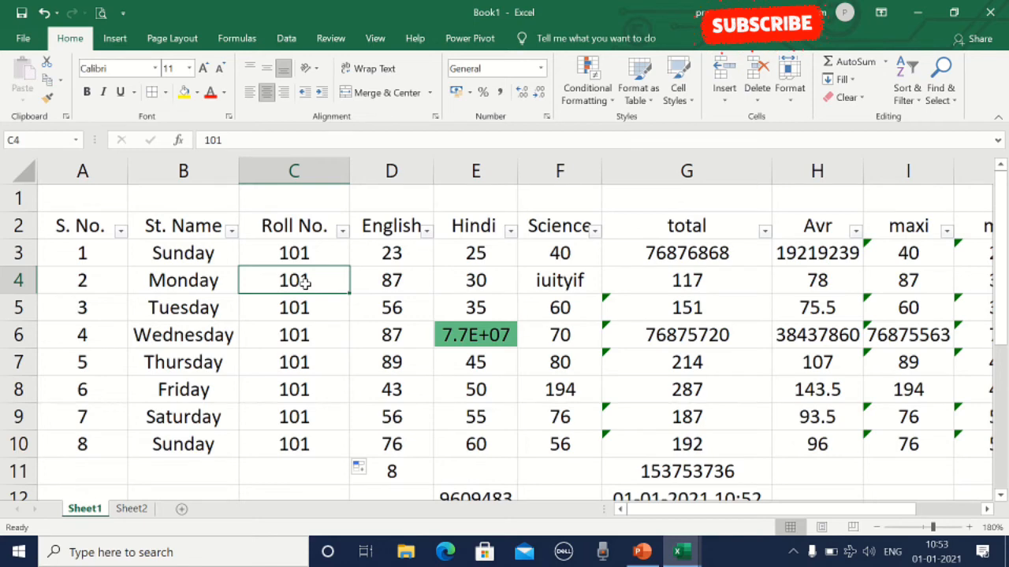
type("102")
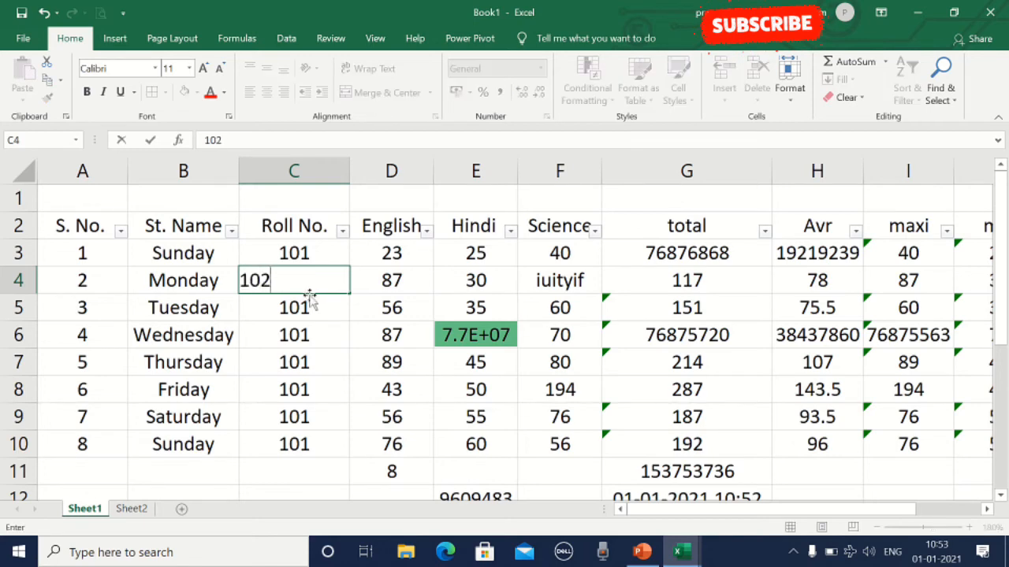
left_click(306, 315)
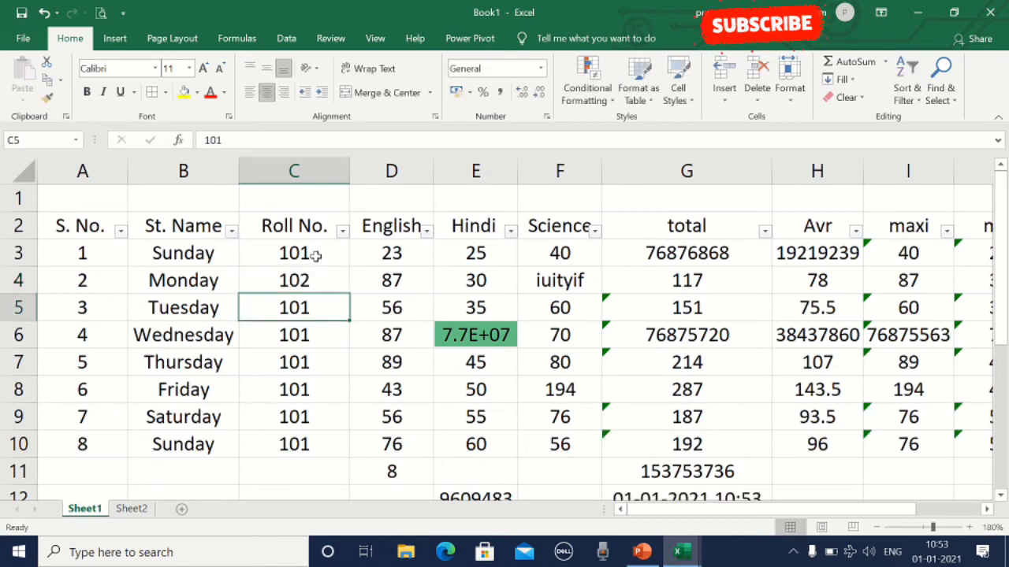
left_click_drag(318, 253, 345, 467)
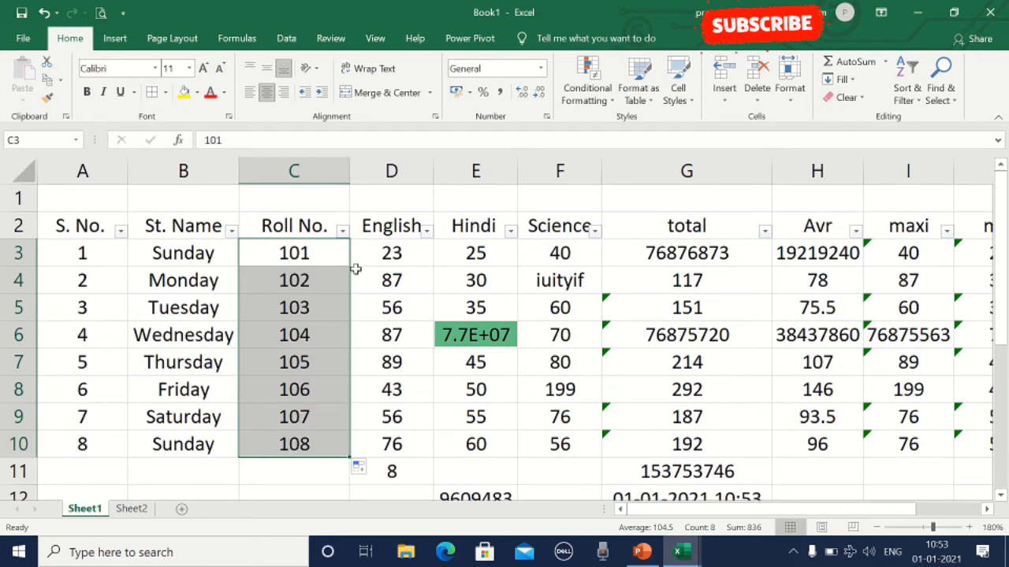
Step: View the error options offered for the SUM formula in cell G5
left_click(606, 296)
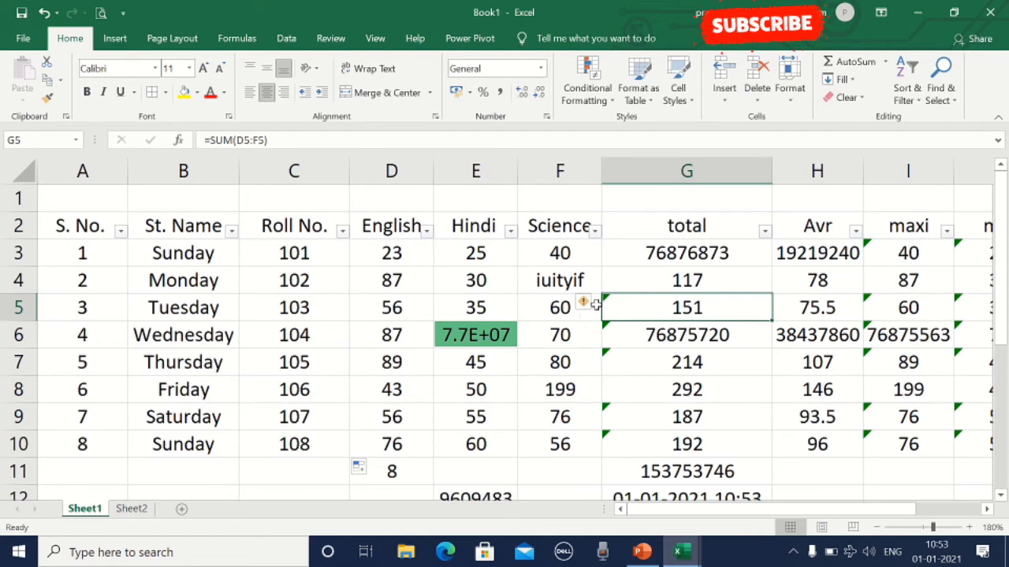
left_click(584, 307)
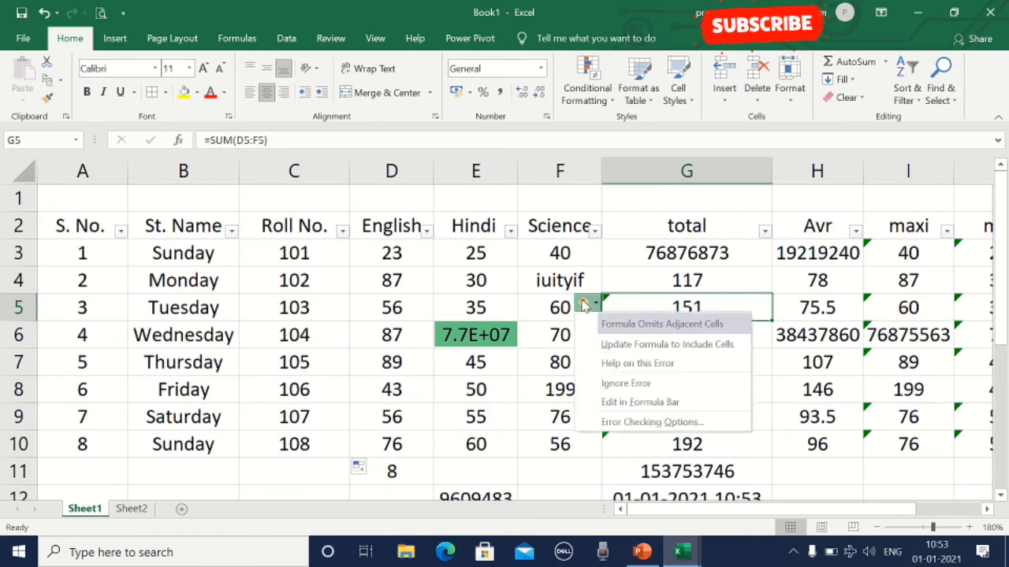
left_click(682, 303)
Step: Start error checking from cell G5 and ignore the error on its SUM formula
left_click(375, 38)
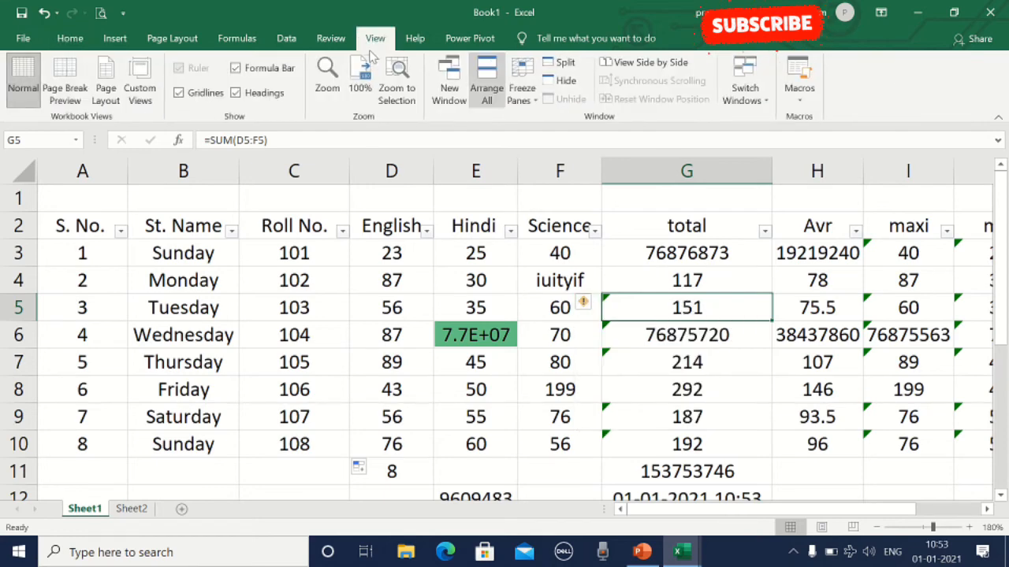
left_click(237, 38)
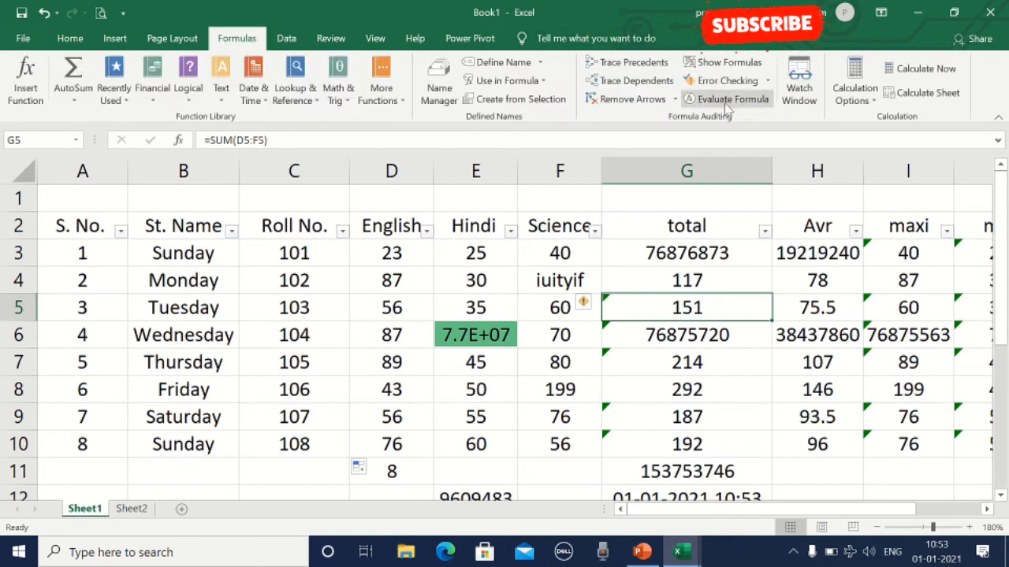
left_click(726, 82)
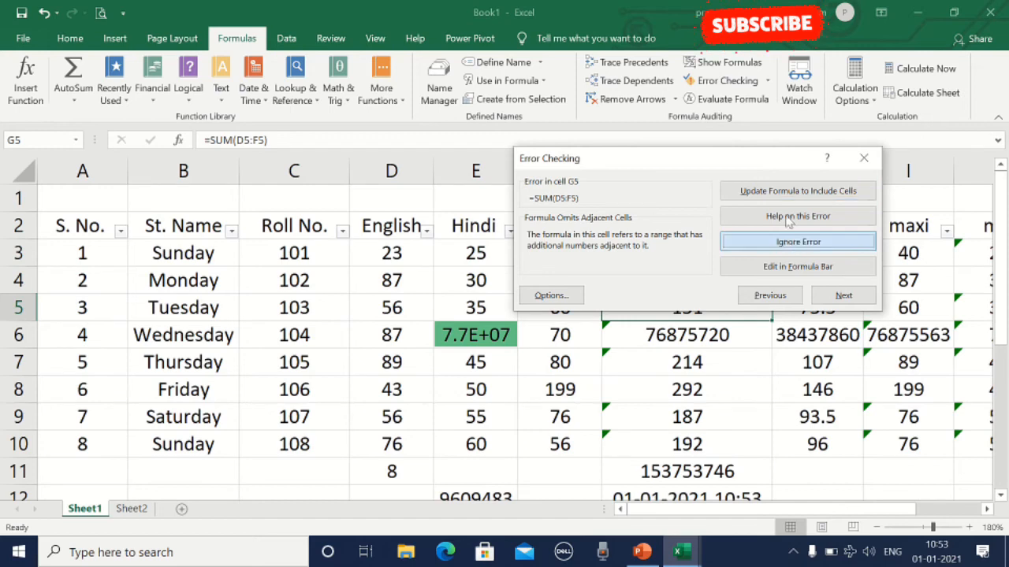
left_click(788, 244)
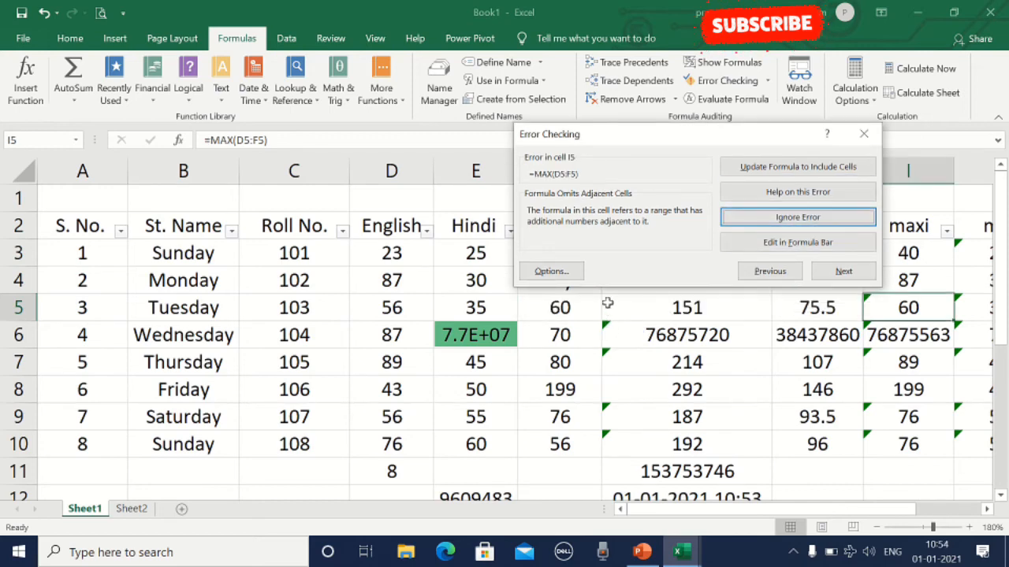
Step: Open the flagged MAX formula in I5 for editing from error checking, and resume the check with the formula as it is
left_click(780, 242)
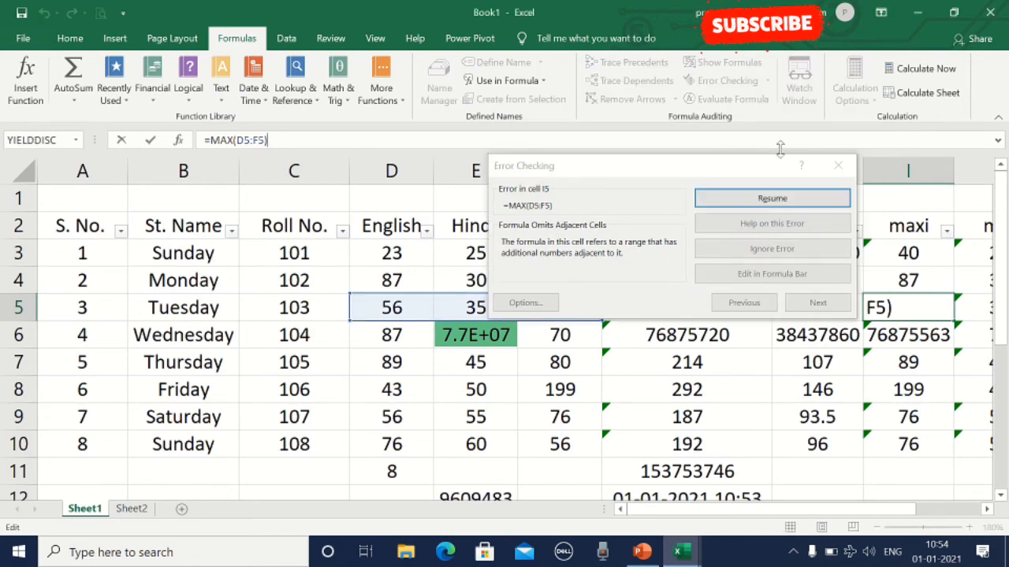
left_click_drag(731, 178, 706, 437)
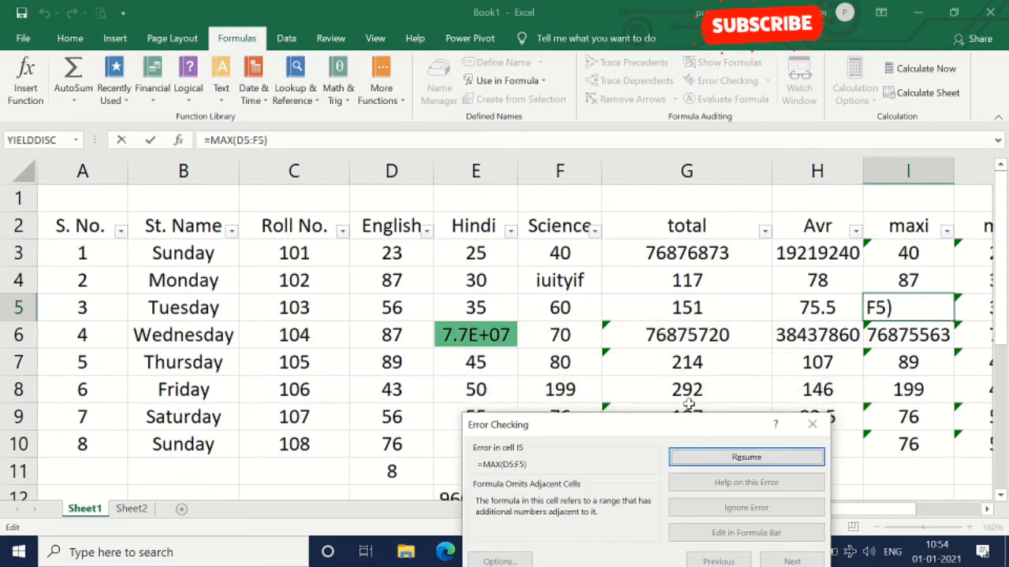
left_click(729, 461)
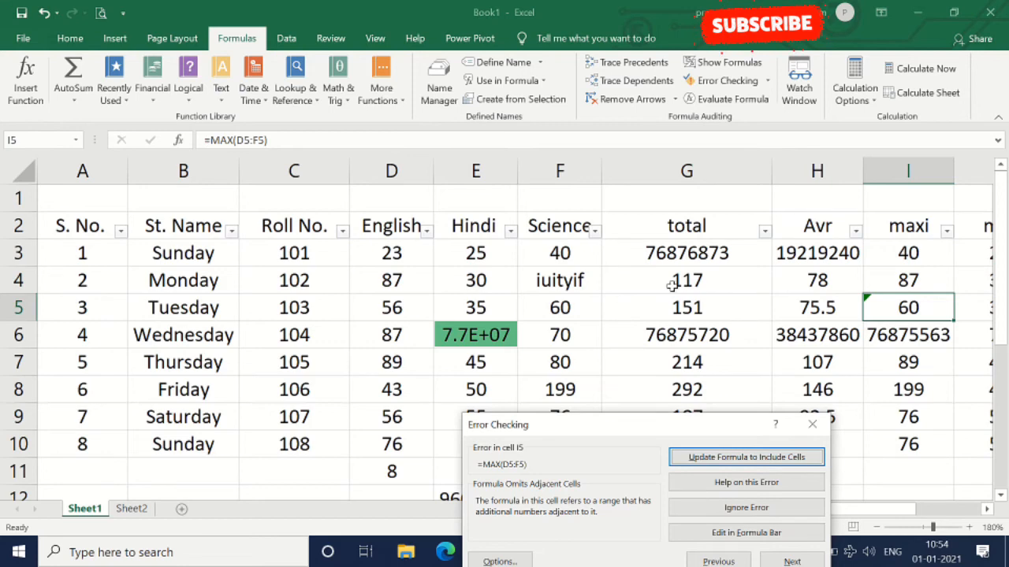
Step: Reopen the flagged MAX formula in I5 for editing from error checking, leave it as it is, and close the check
left_click(697, 534)
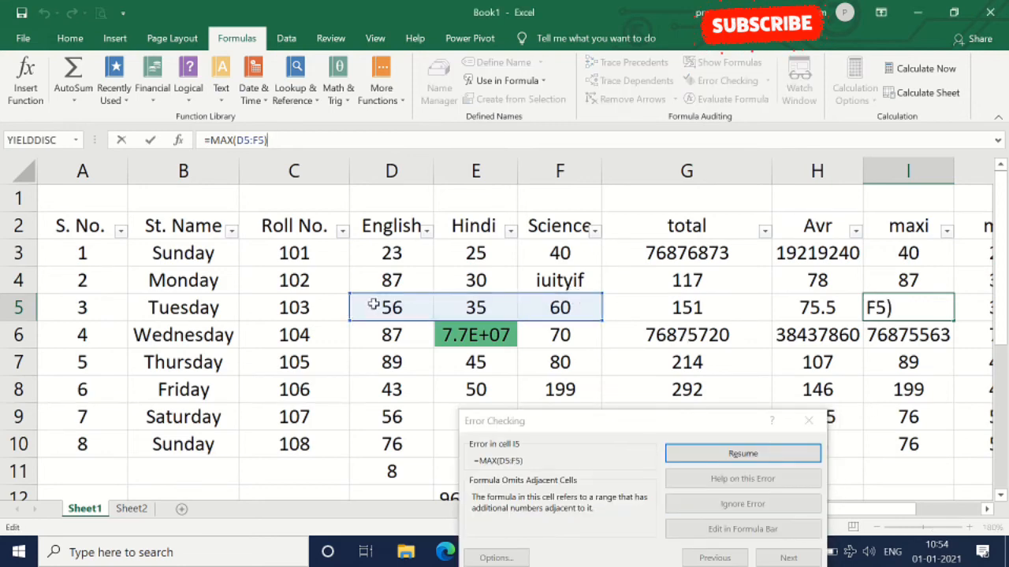
left_click_drag(375, 306, 293, 310)
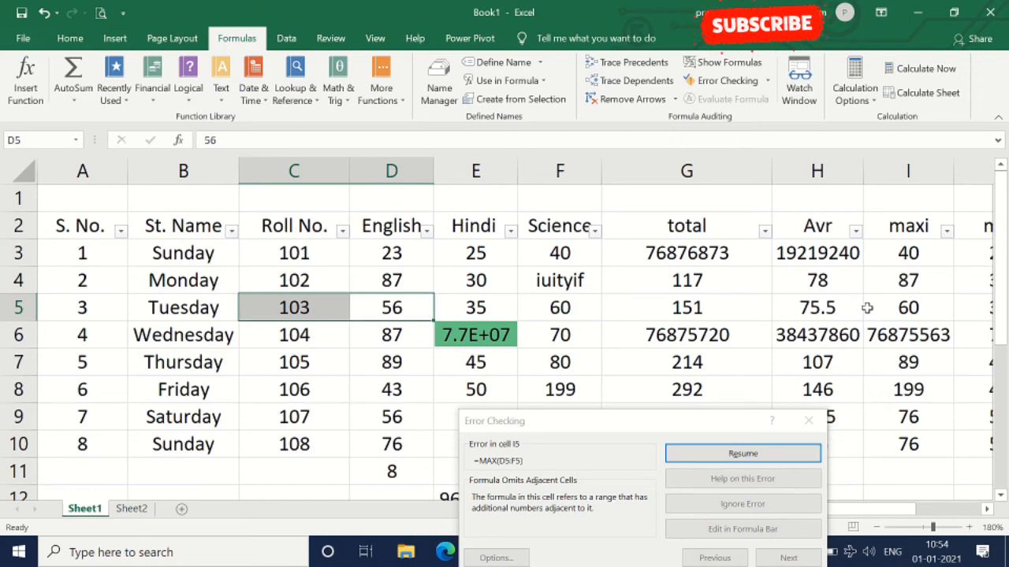
left_click(808, 420)
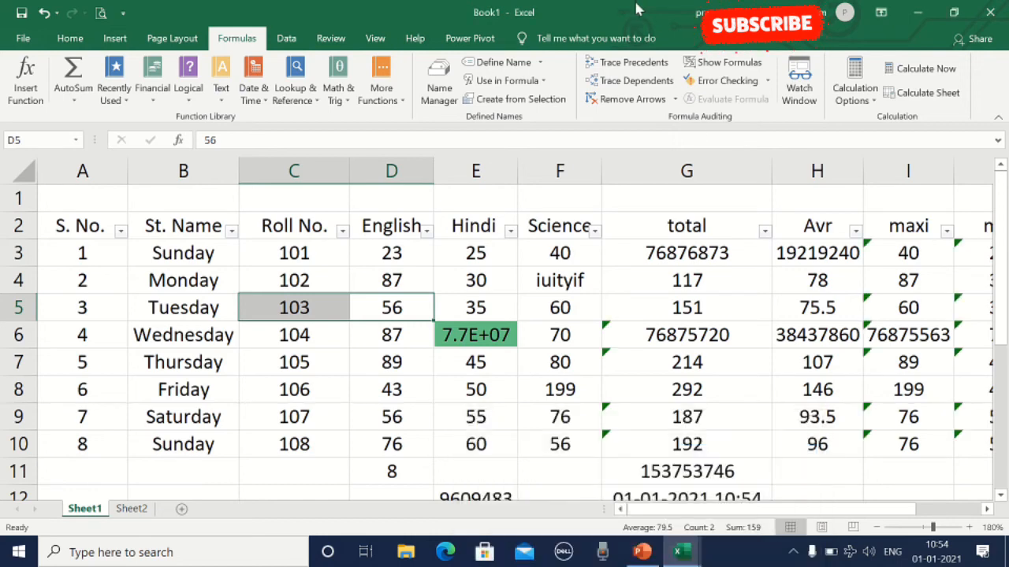
left_click(679, 316)
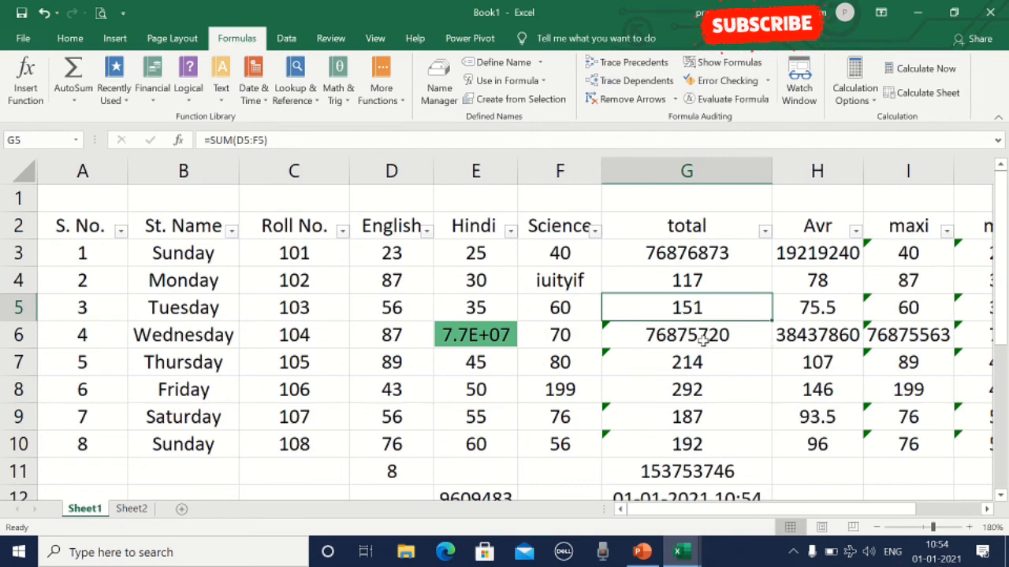
double_click(277, 447)
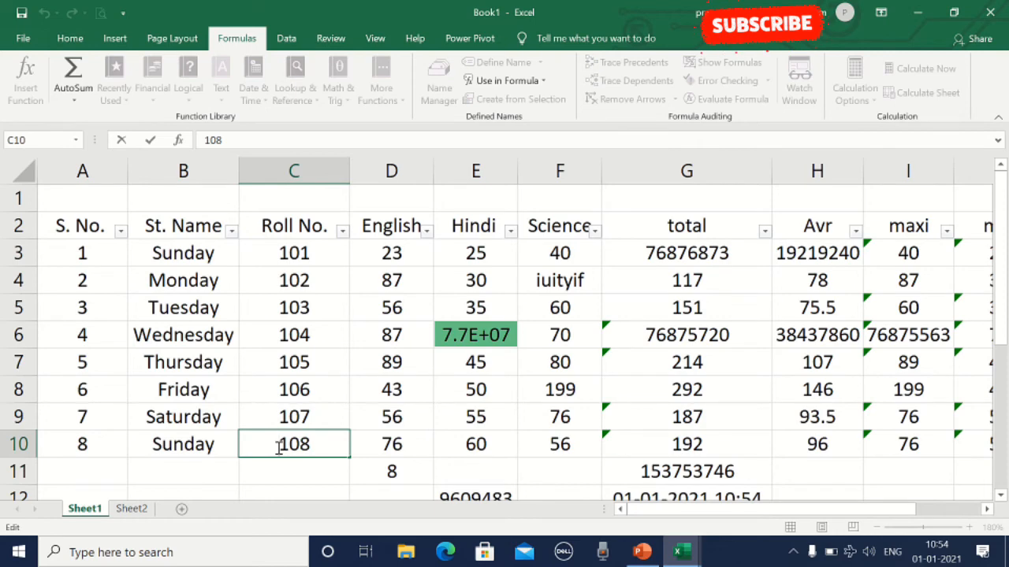
left_click(663, 162)
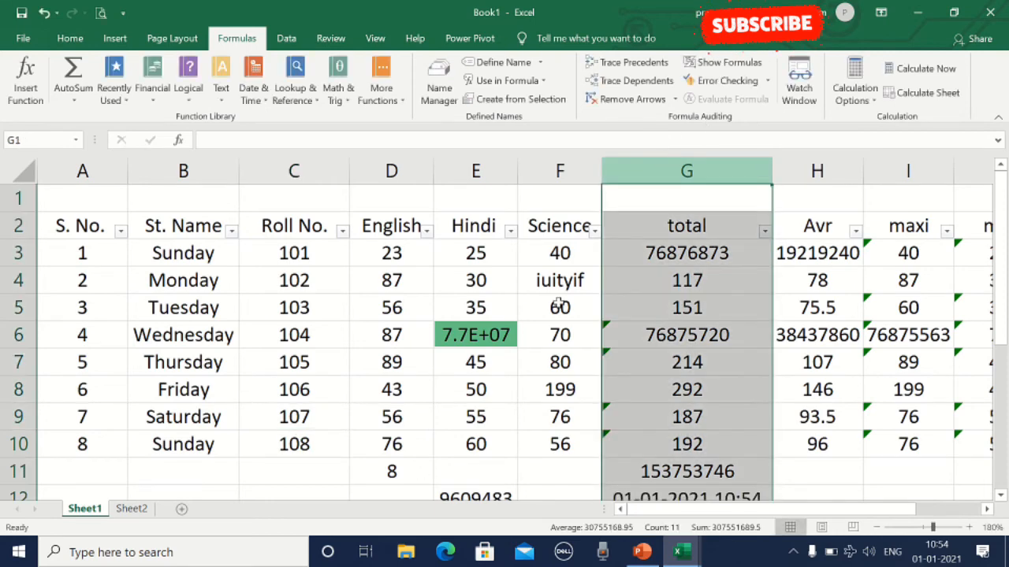
scroll(229, 331, "down", 1)
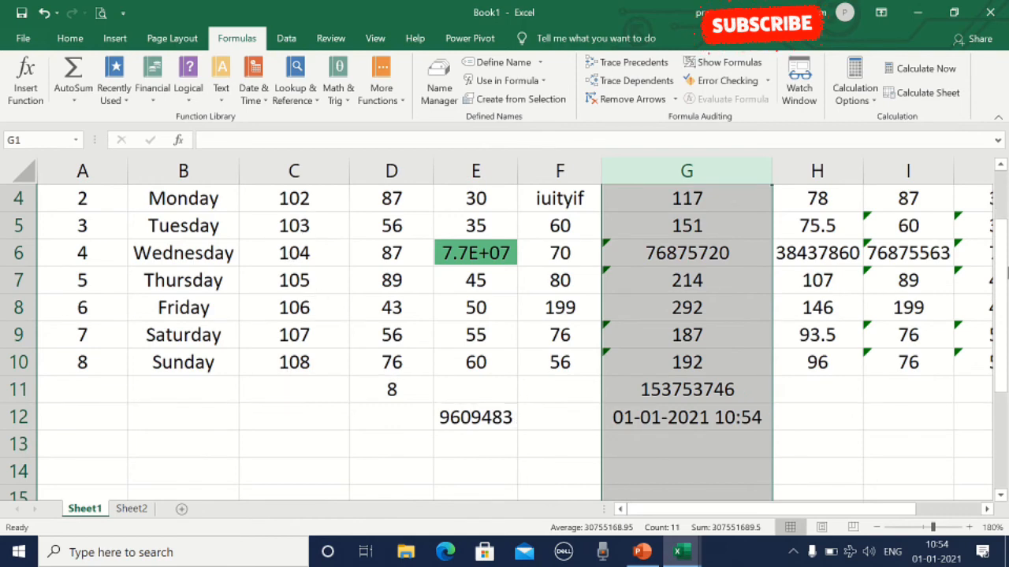
left_click_drag(1002, 272, 1002, 224)
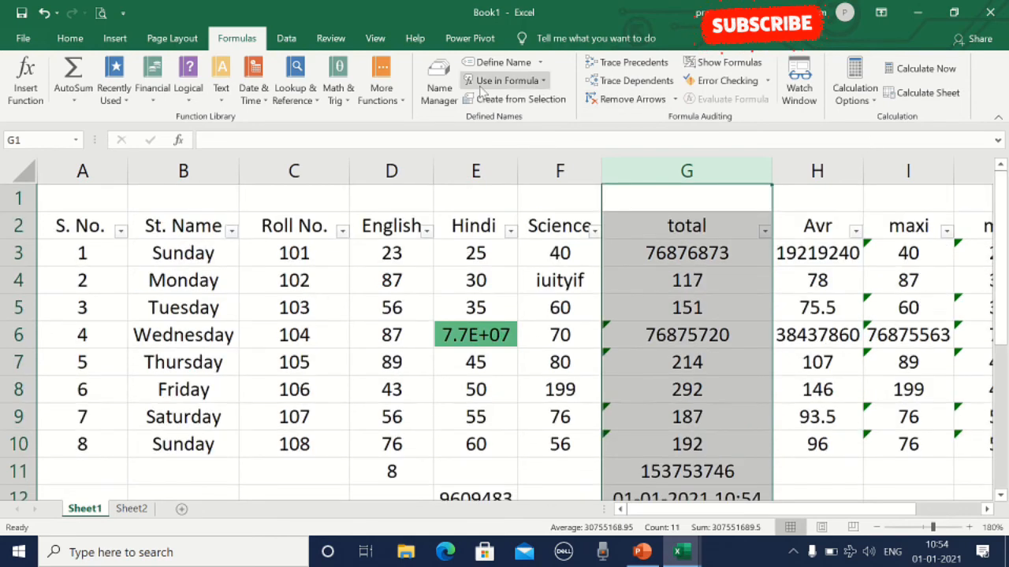
Step: View the Evaluate Formula dialog for the SUM formulas in F8 and G5 in turn, closing it each time without evaluating
left_click(594, 392)
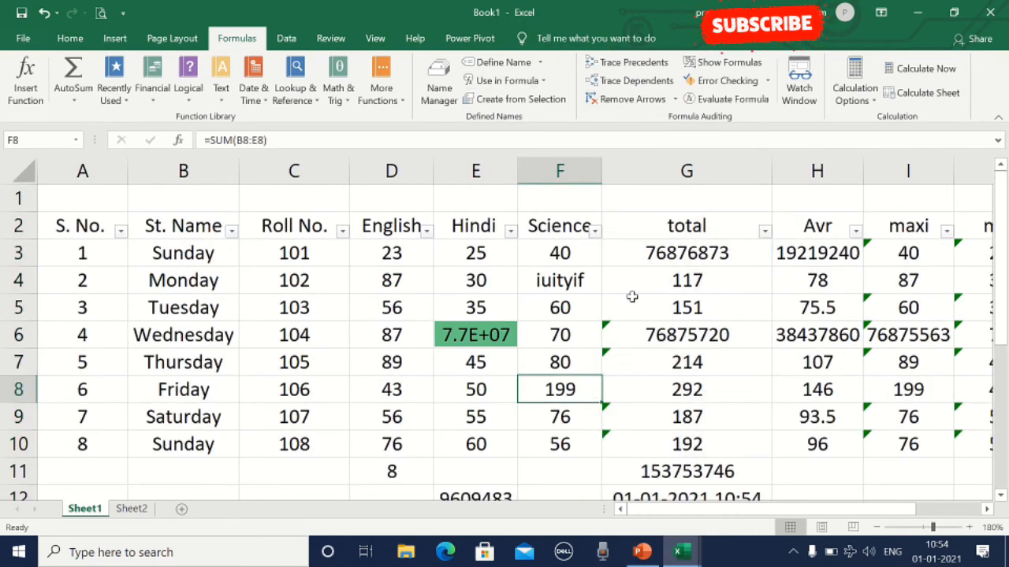
left_click(731, 99)
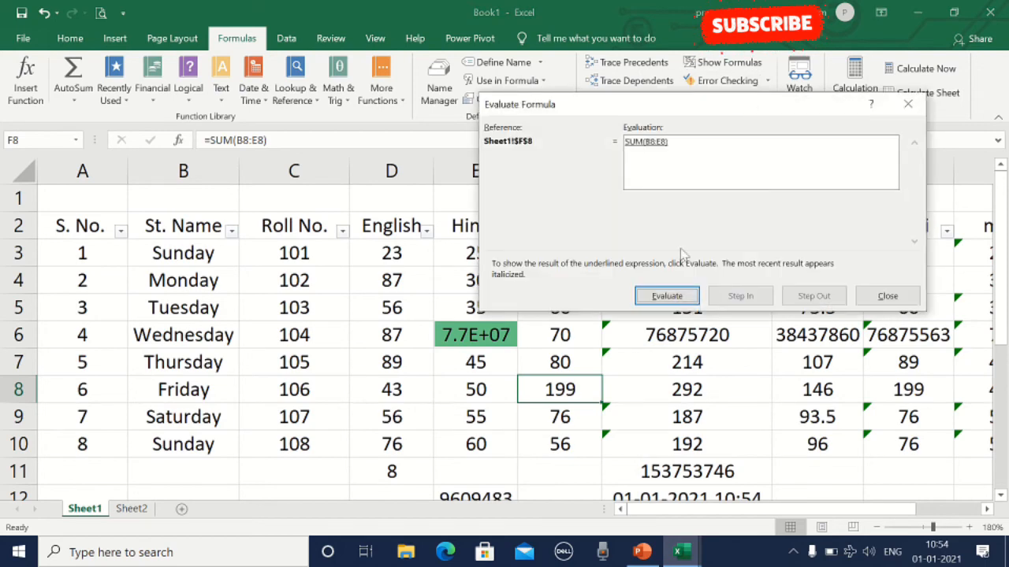
left_click(911, 103)
left_click(694, 305)
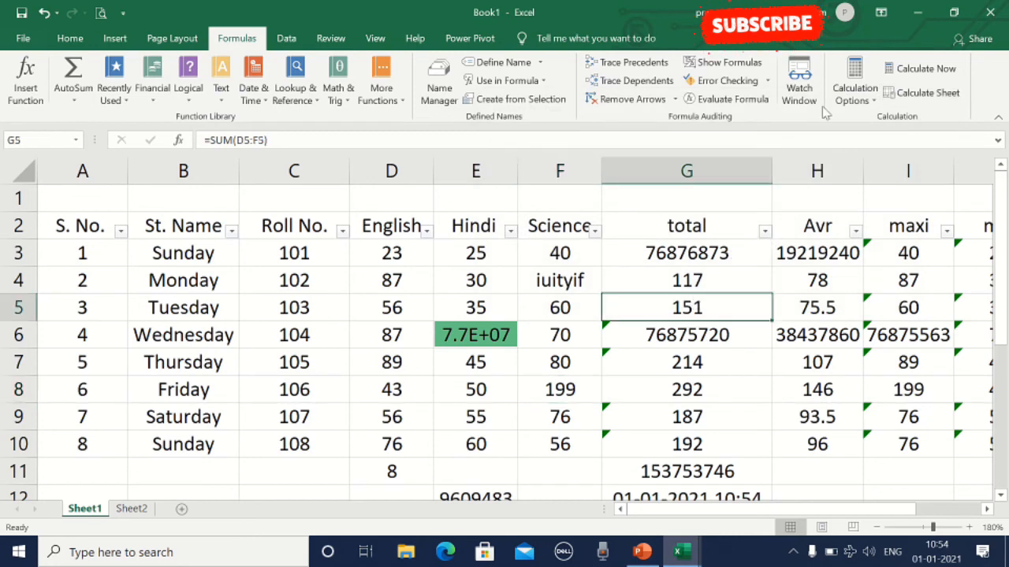
left_click(732, 99)
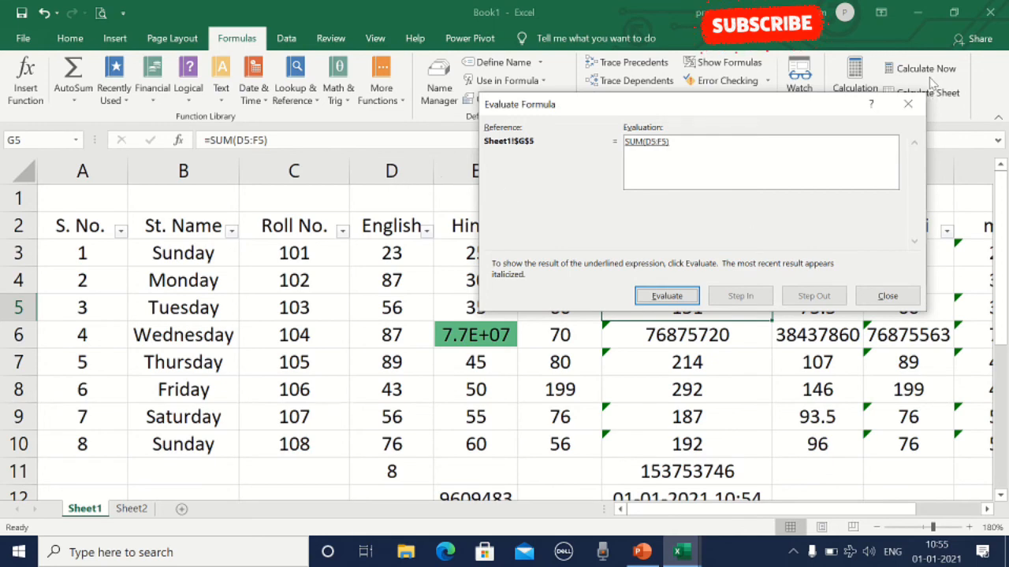
left_click(910, 106)
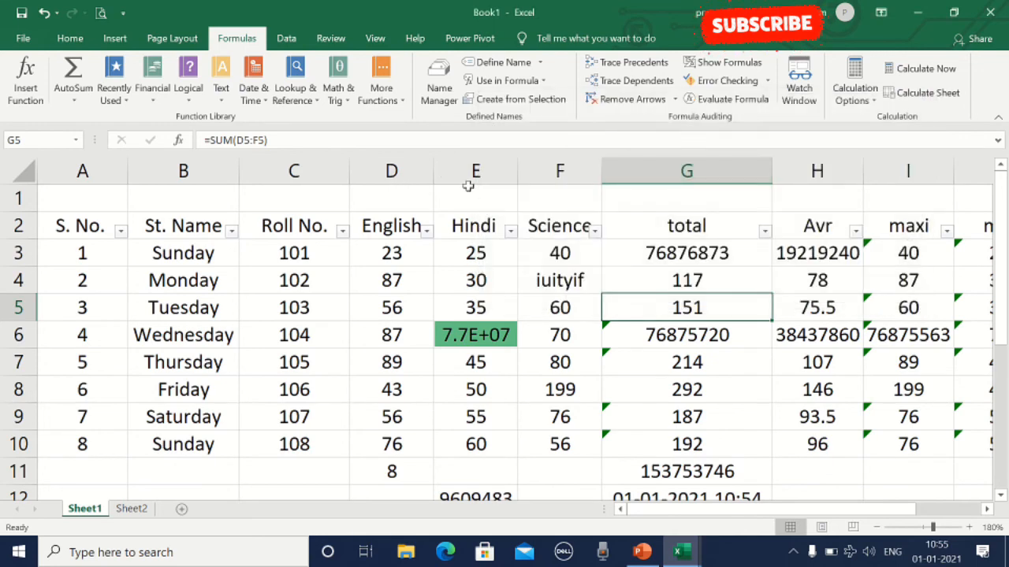
Step: Examine the SUM formula in G5 and the row 5 marks in D5 and F5 at the ends of its range
left_click(409, 166)
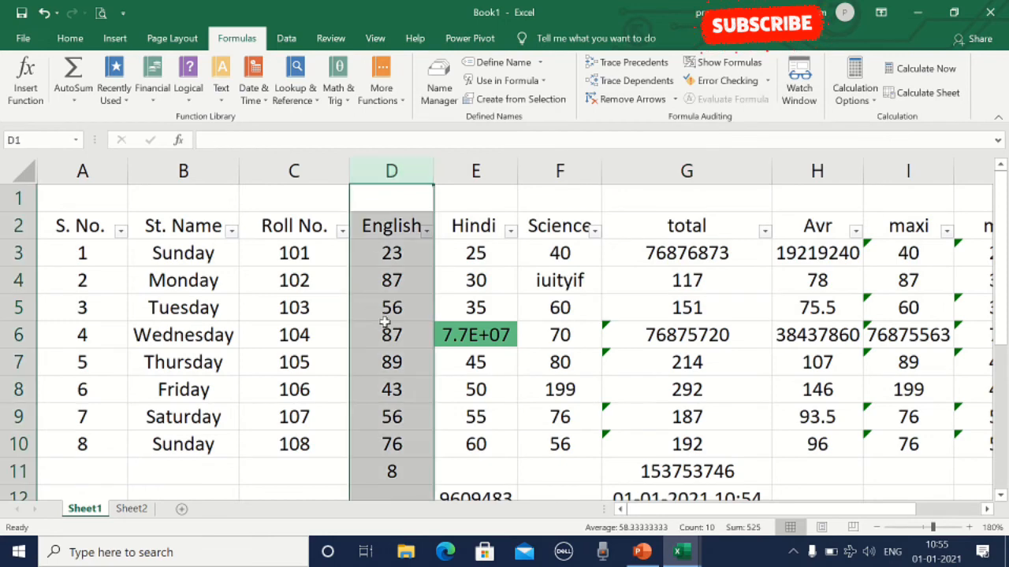
left_click(394, 299)
left_click(619, 307)
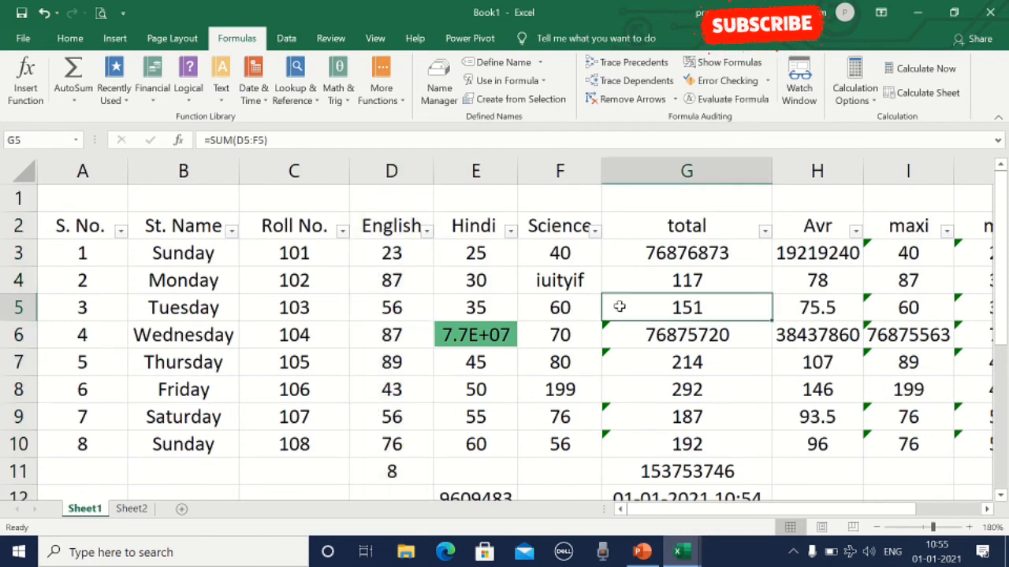
left_click(405, 309)
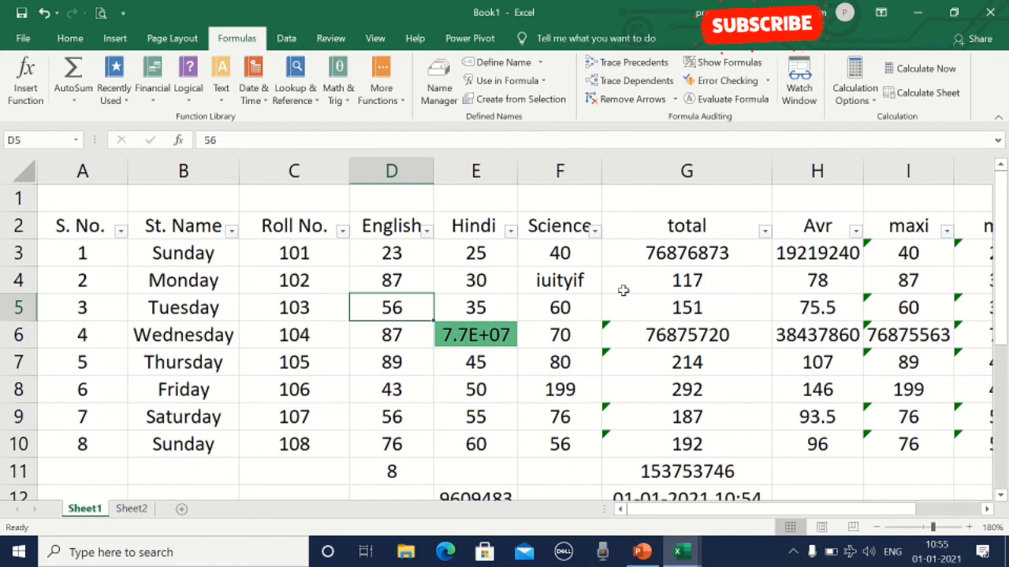
left_click(537, 313)
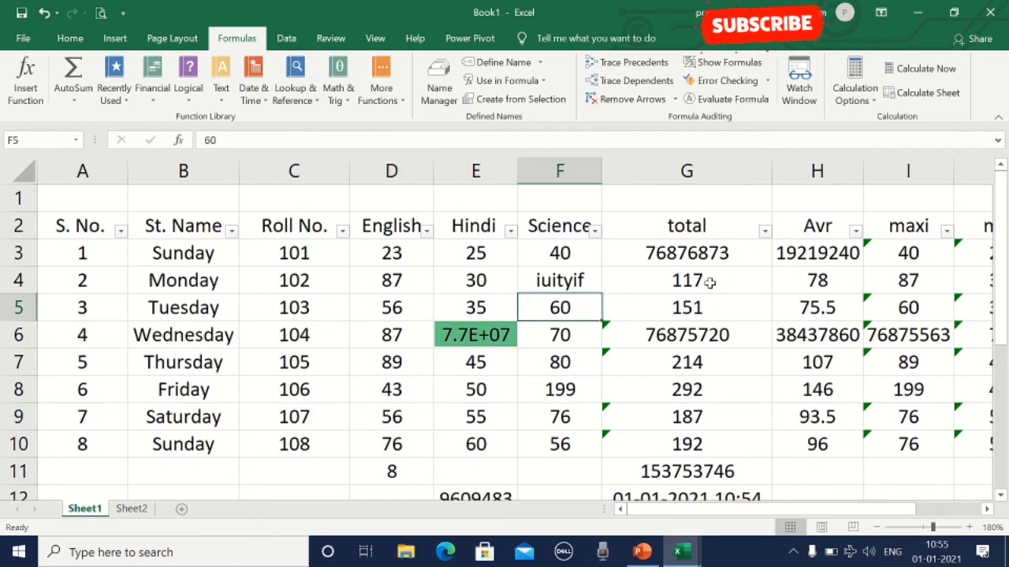
Step: Evaluate the SUM formula in G5 with Evaluate Formula, restart the evaluation, and close the dialog
left_click(646, 306)
left_click(728, 98)
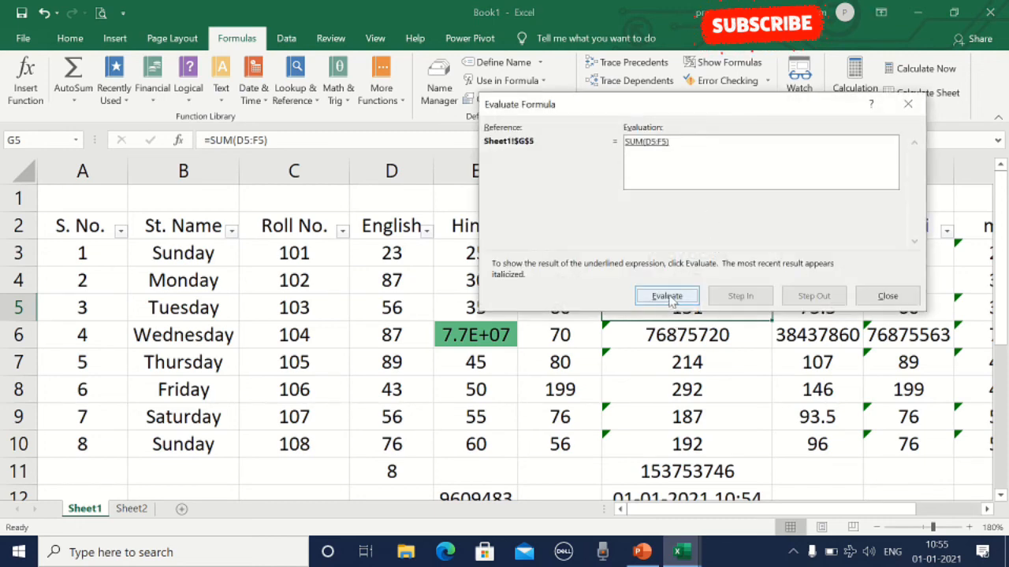
left_click(667, 297)
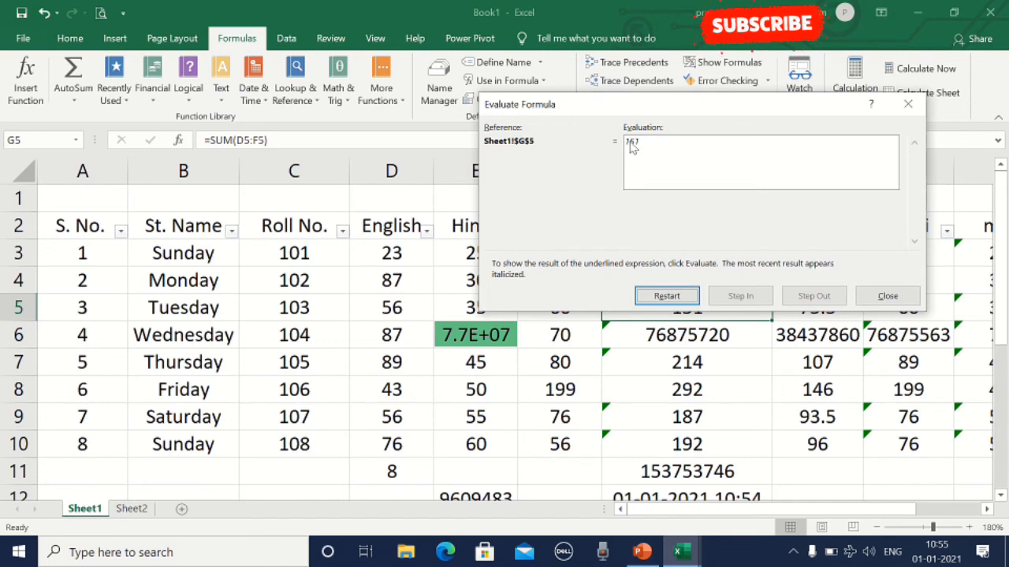
left_click(667, 297)
left_click(908, 104)
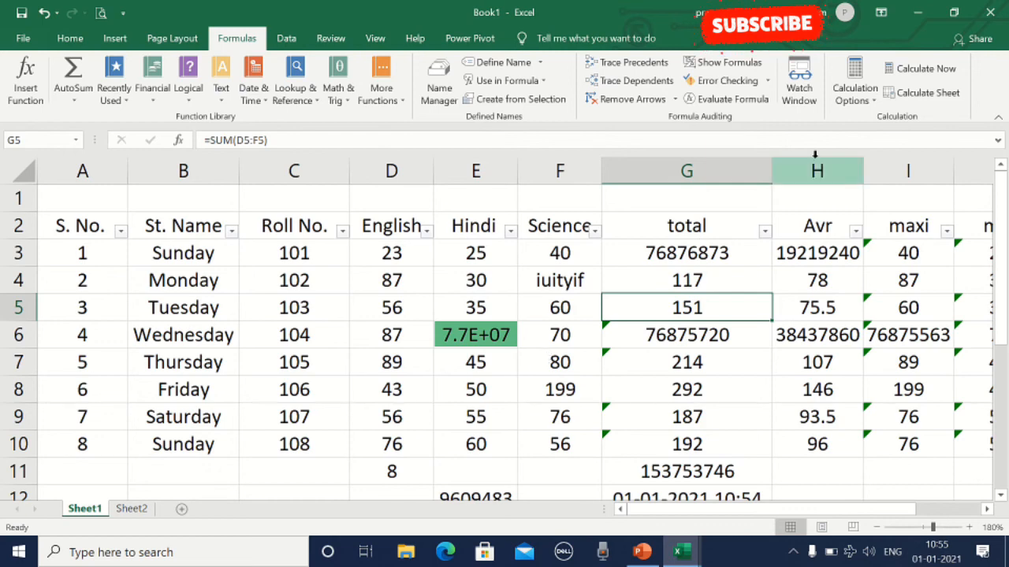
Step: Add a watch on the range A2:F10 of Sheet1 in the Watch Window
left_click(802, 96)
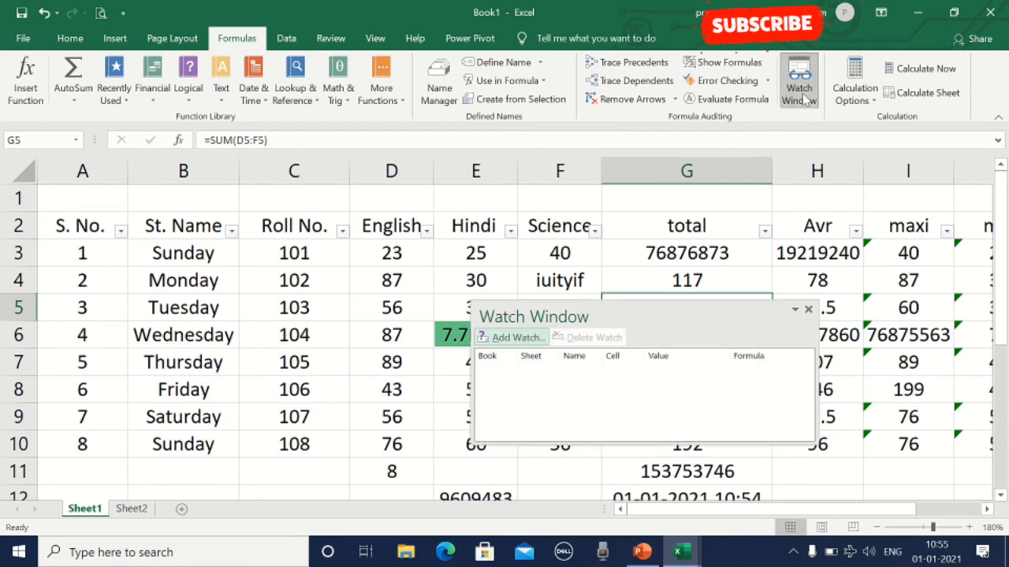
left_click(516, 339)
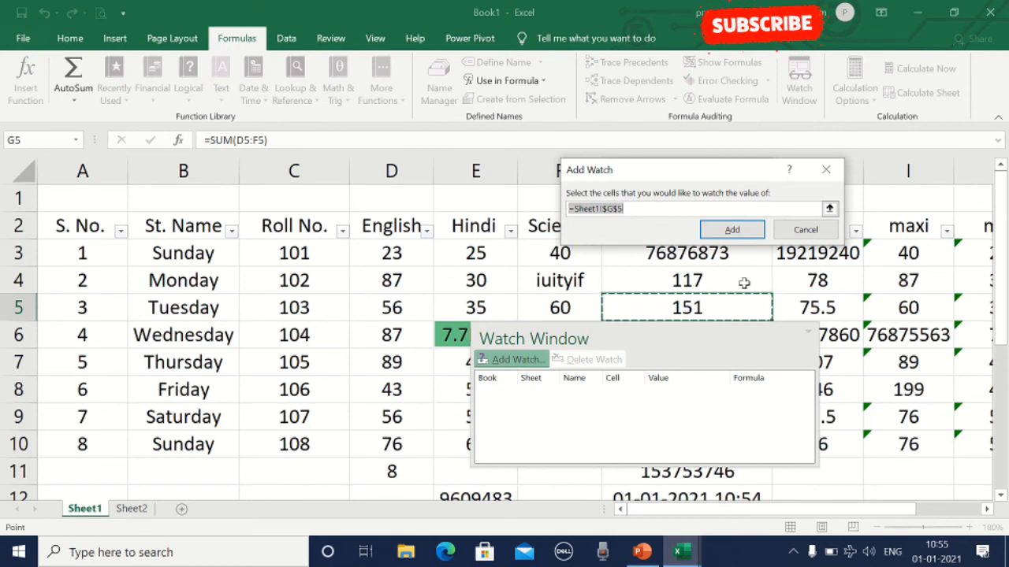
left_click(829, 208)
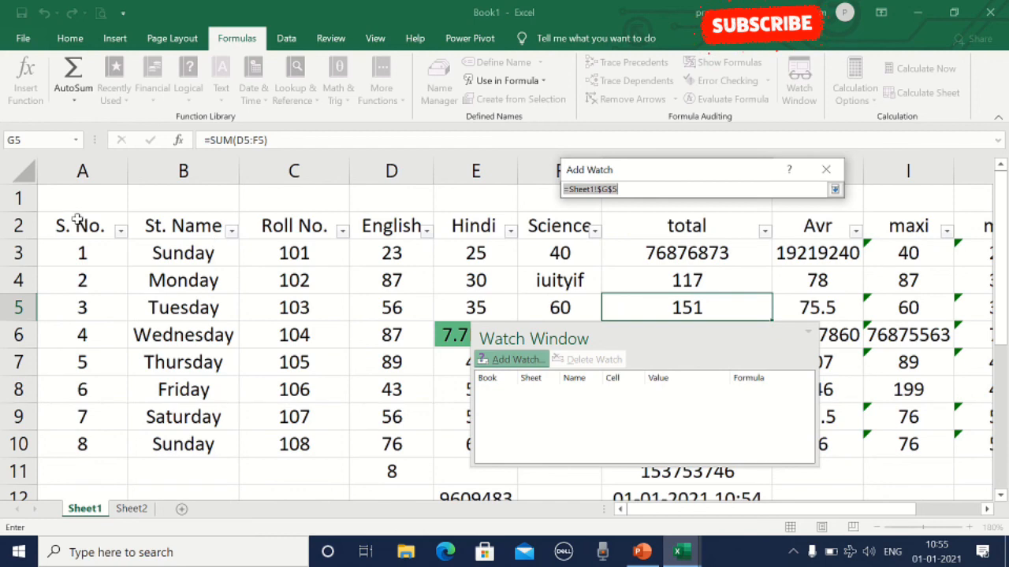
left_click_drag(77, 220, 542, 453)
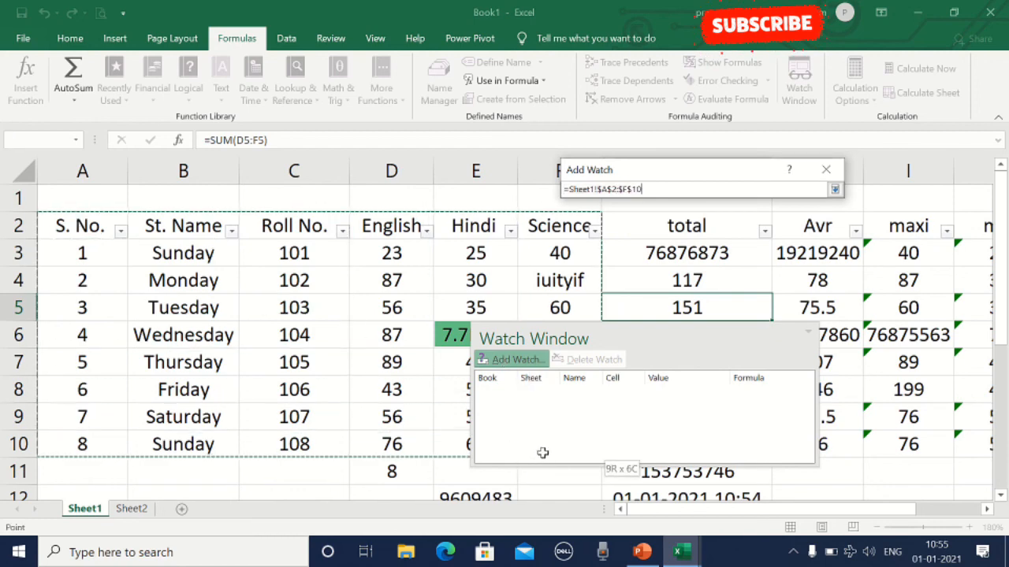
left_click(833, 191)
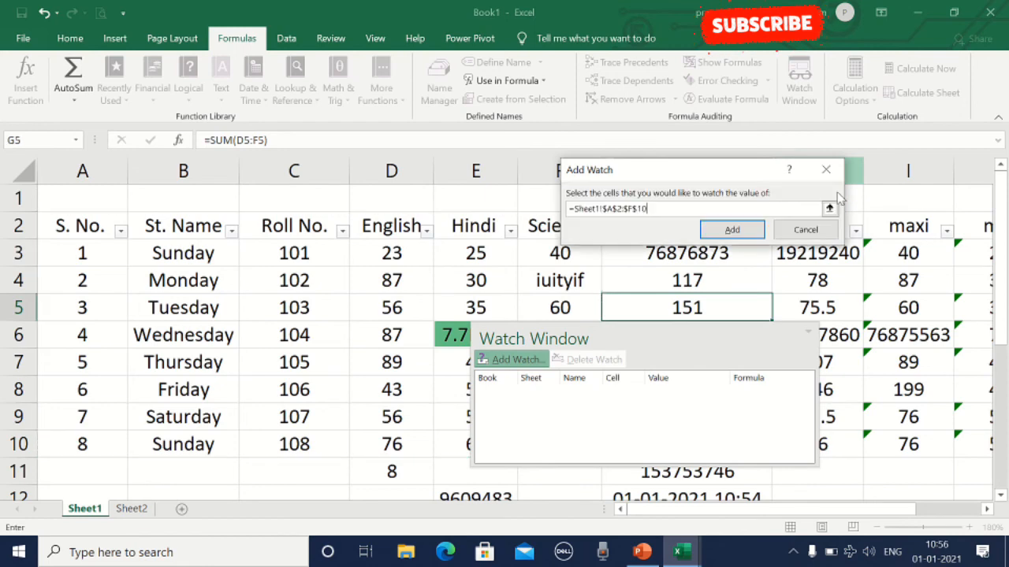
left_click(732, 230)
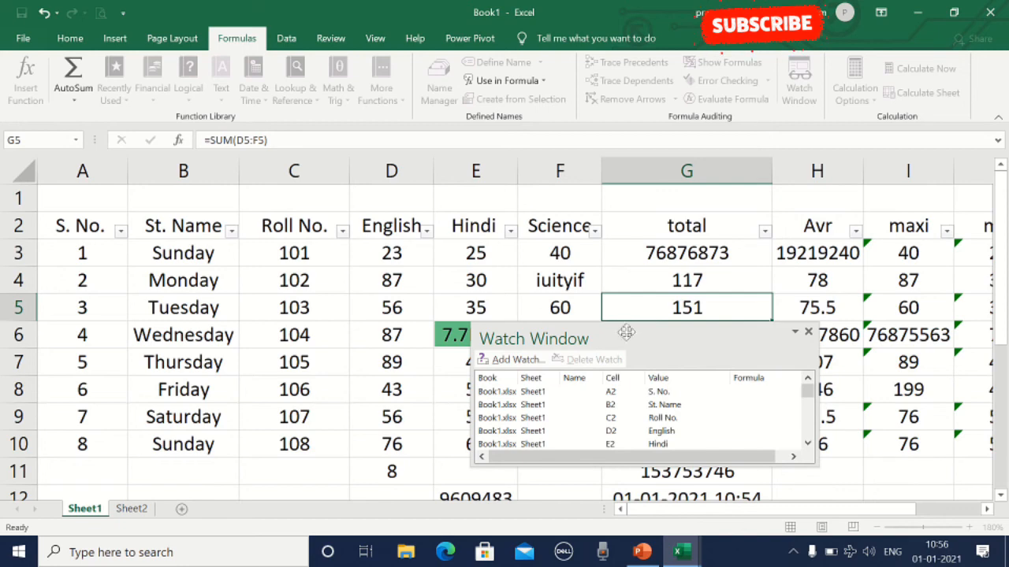
Step: Enlarge the Watch Window, look over the watched cells including the B2 and C2 entries, and close it
left_click_drag(627, 326, 636, 87)
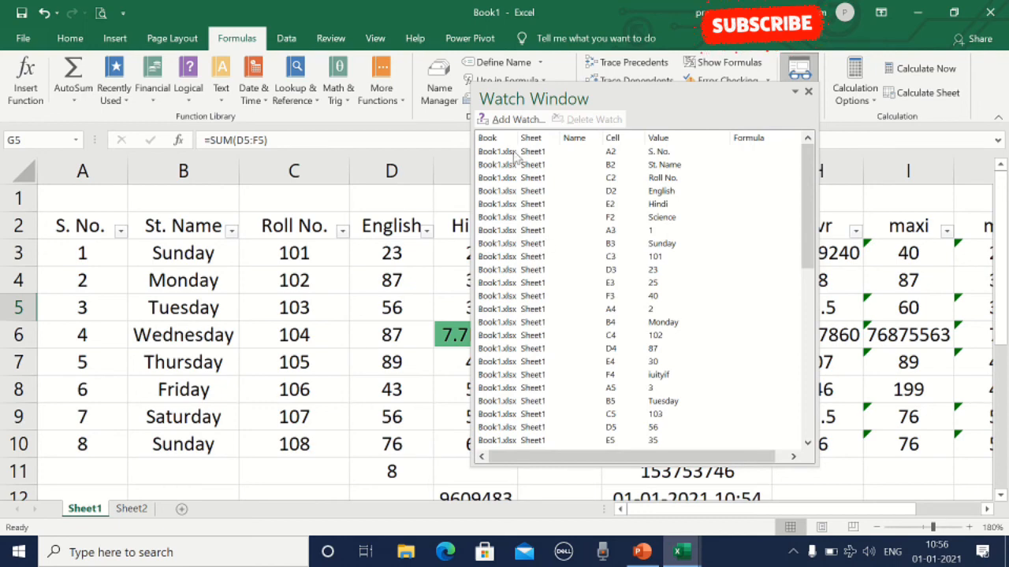
left_click(518, 165)
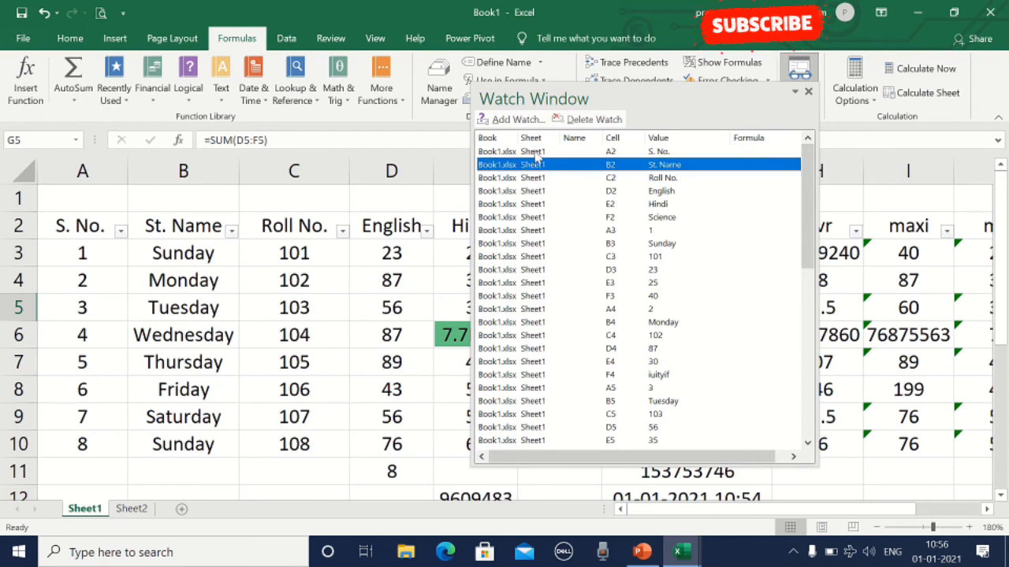
left_click(563, 181)
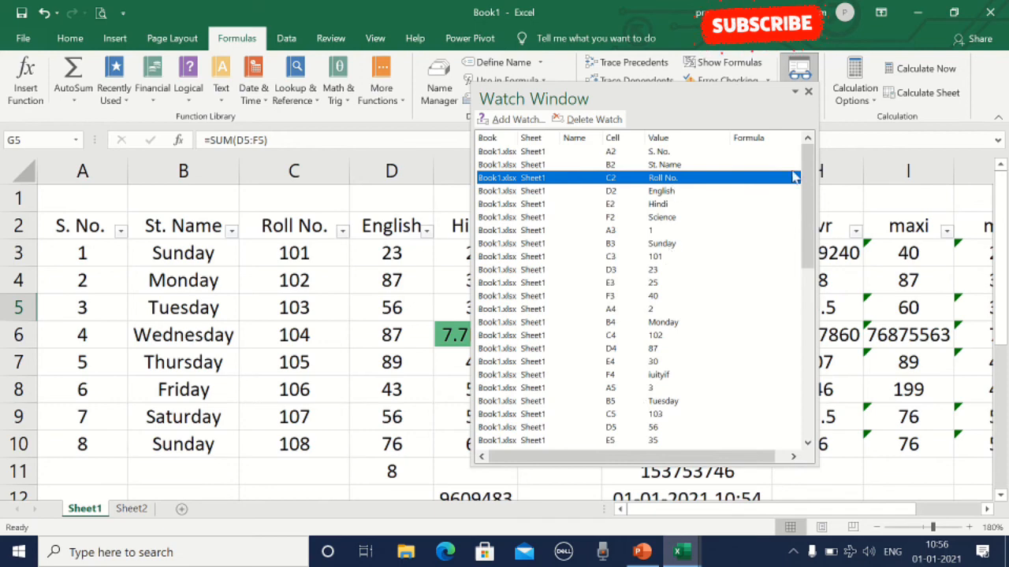
left_click(808, 92)
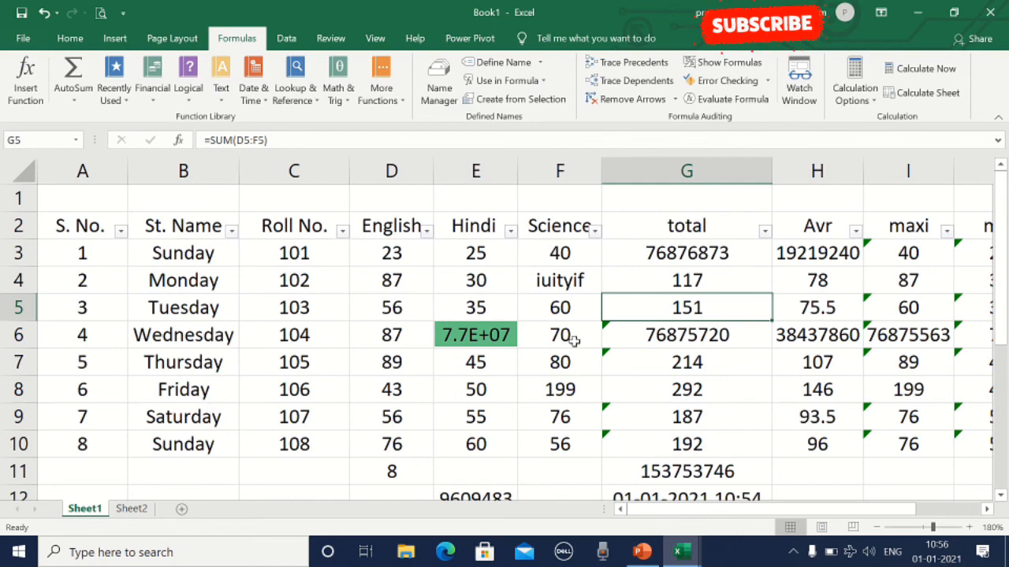
Step: Set the workbook's calculation option to Manual and select the Science mark in F5
left_click(862, 98)
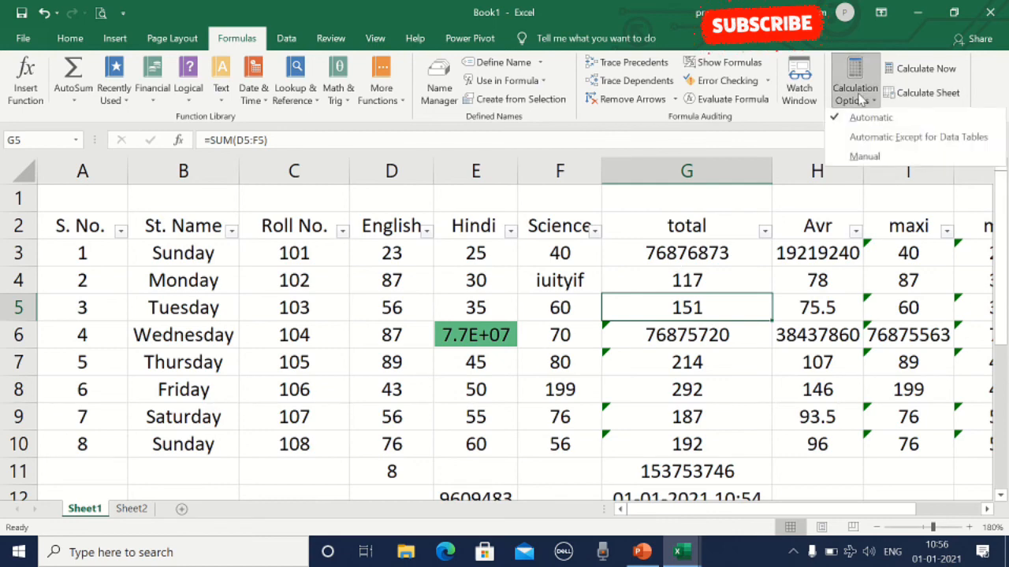
left_click(653, 304)
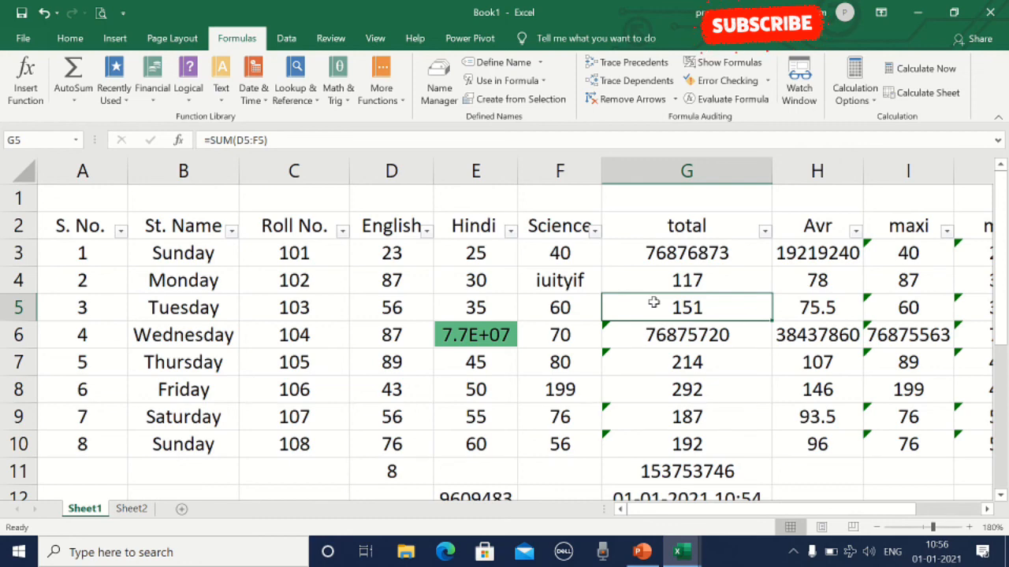
left_click(856, 101)
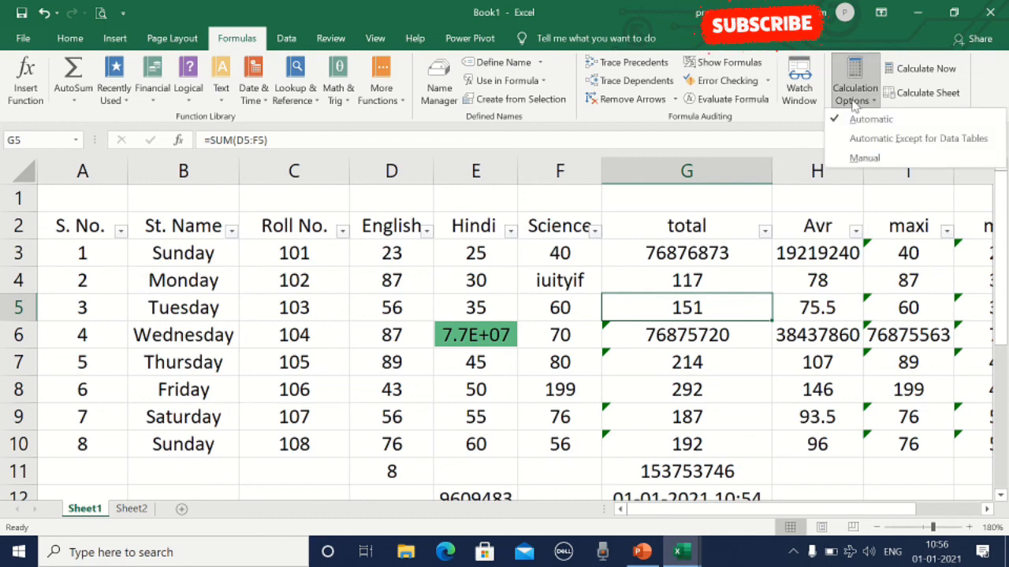
left_click(864, 160)
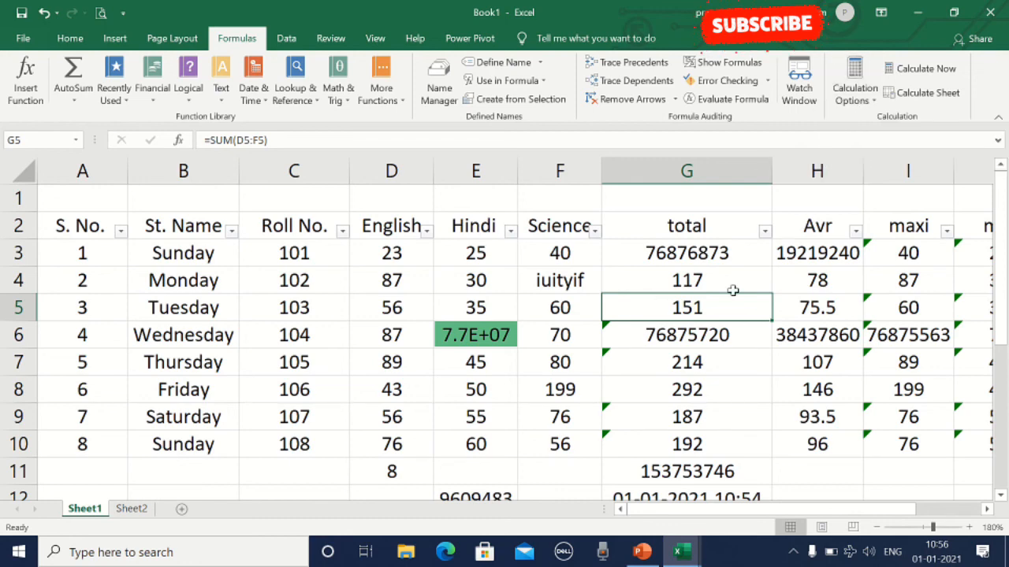
left_click(552, 307)
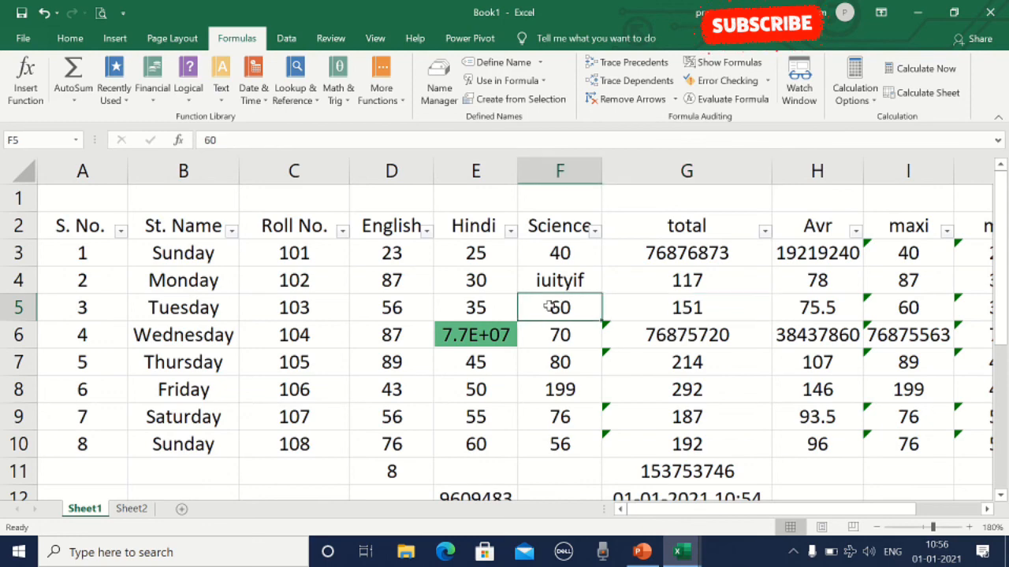
Step: Try a Hindi mark of 70 in E5 under manual calculation and undo the last two edits
left_click(416, 308)
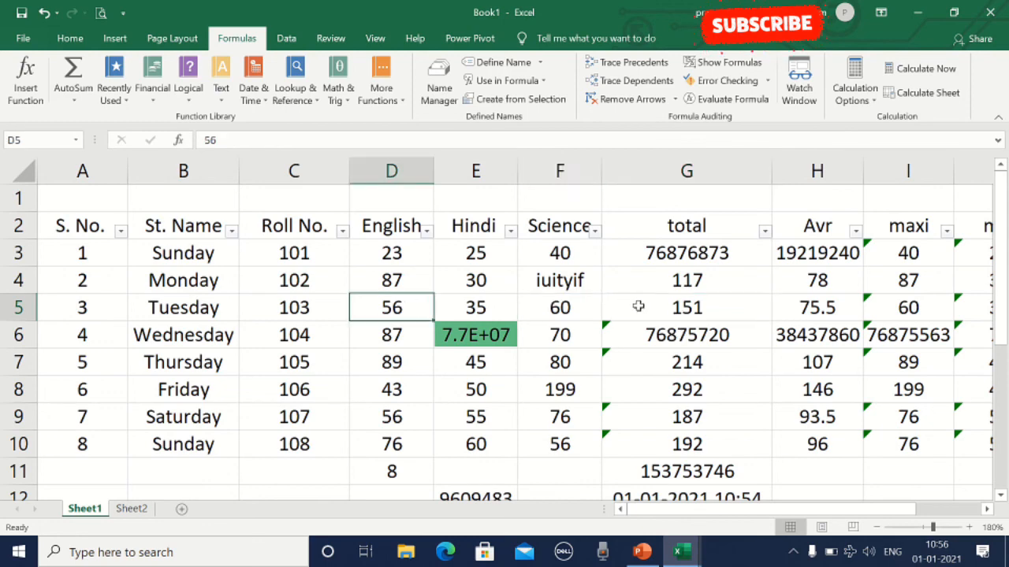
left_click(479, 306)
type("70")
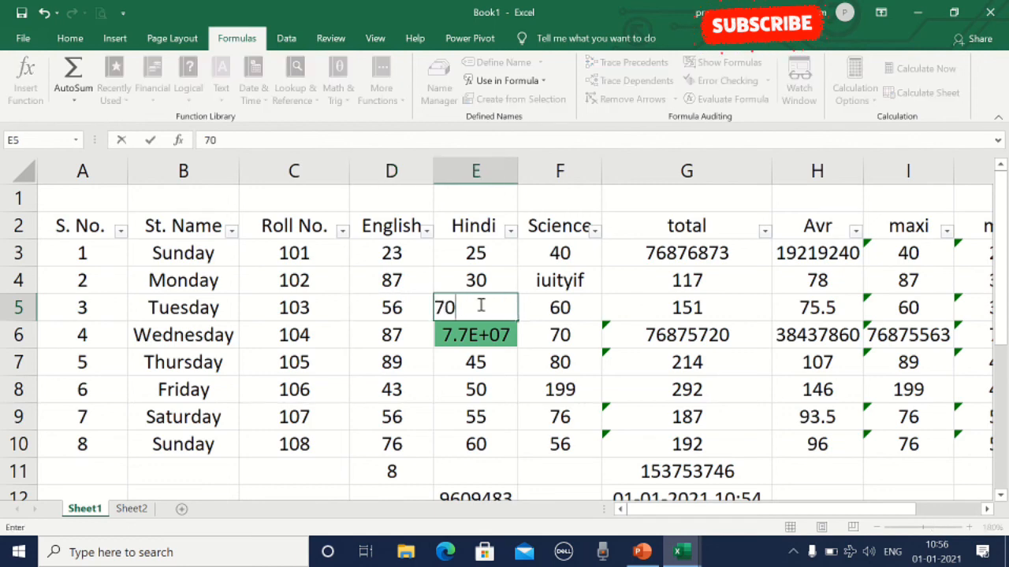
left_click(498, 383)
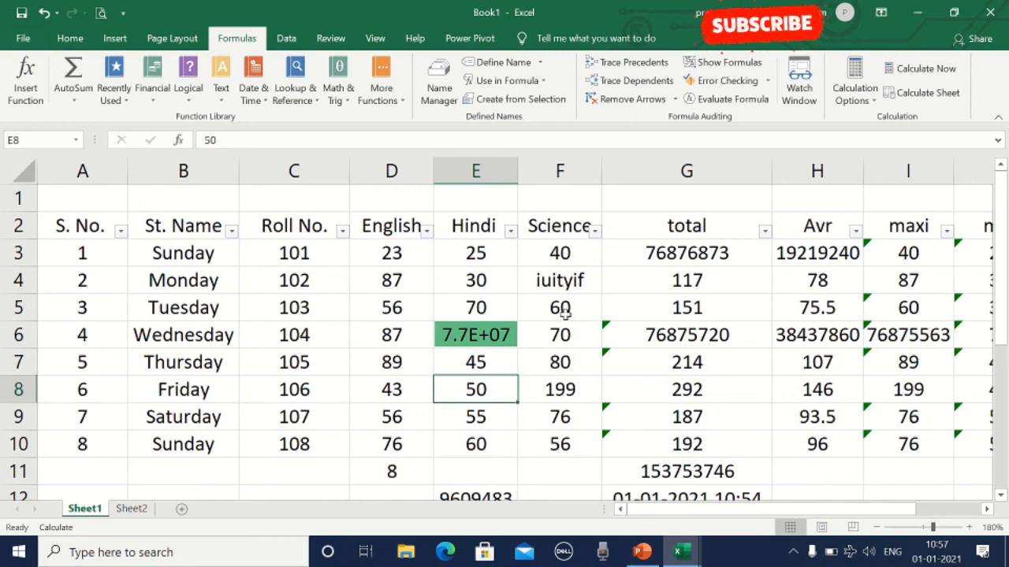
key("ctrl+z")
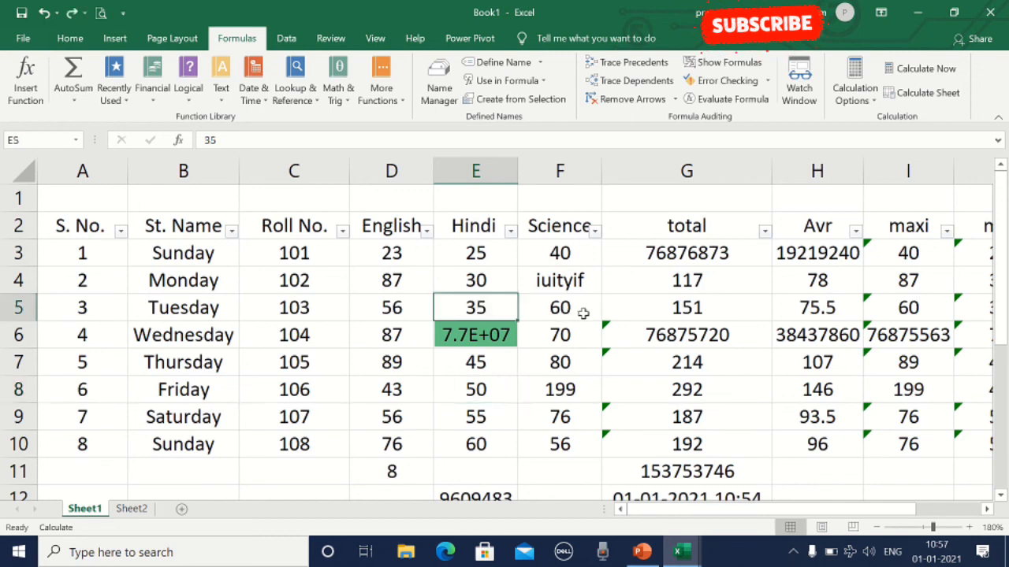
key("ctrl+z")
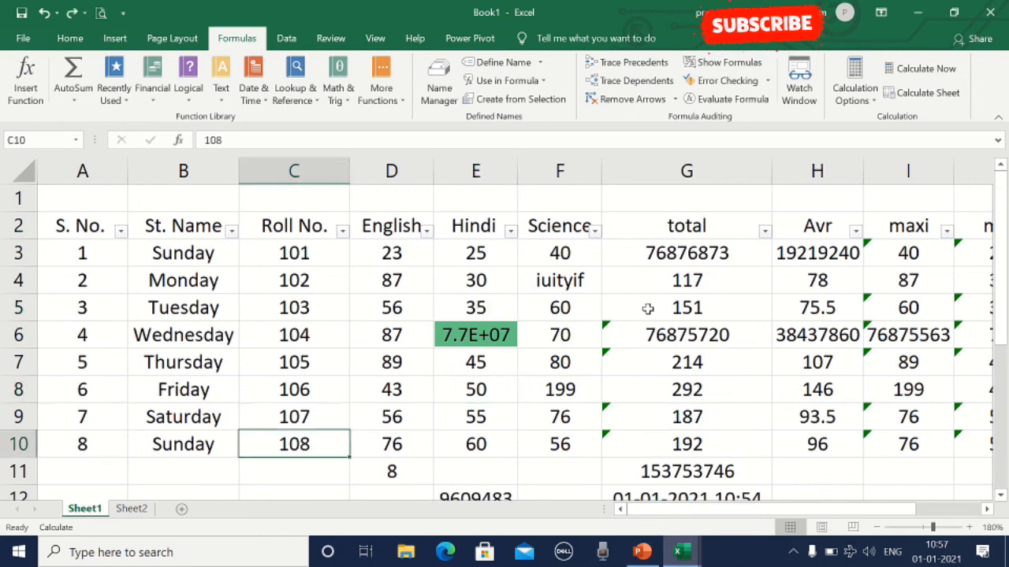
Step: Select the total in G5 and set the workbook's calculation option to Automatic
left_click(643, 309)
left_click(866, 98)
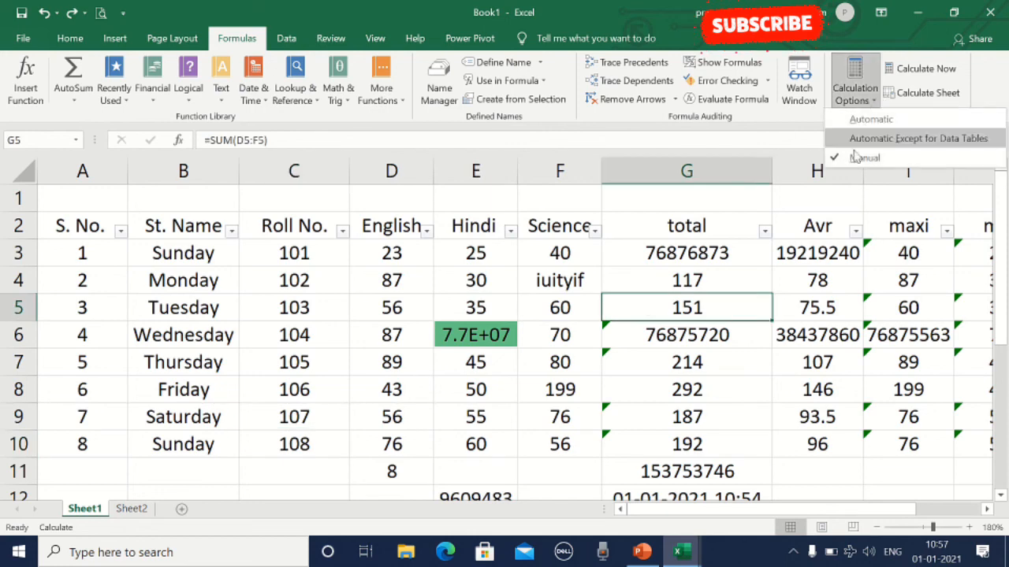
left_click(867, 120)
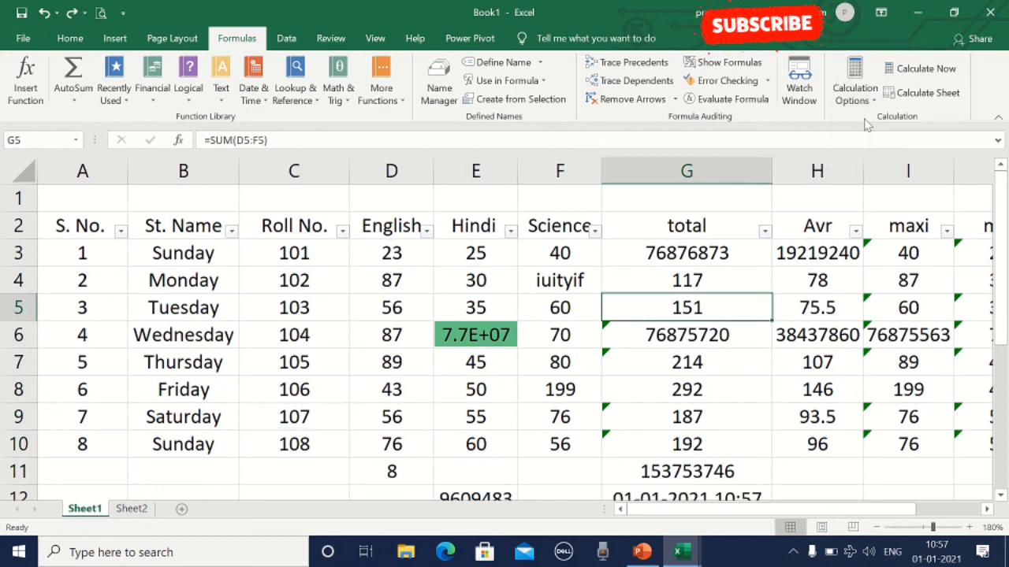
Step: Change the Science mark in F5 to 100
left_click(566, 308)
type("100")
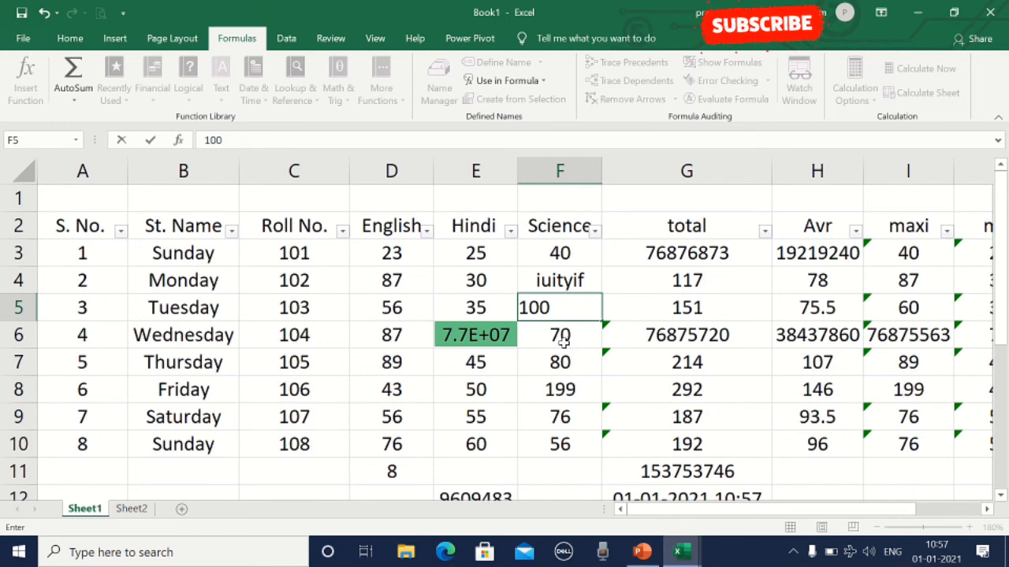
key("Return")
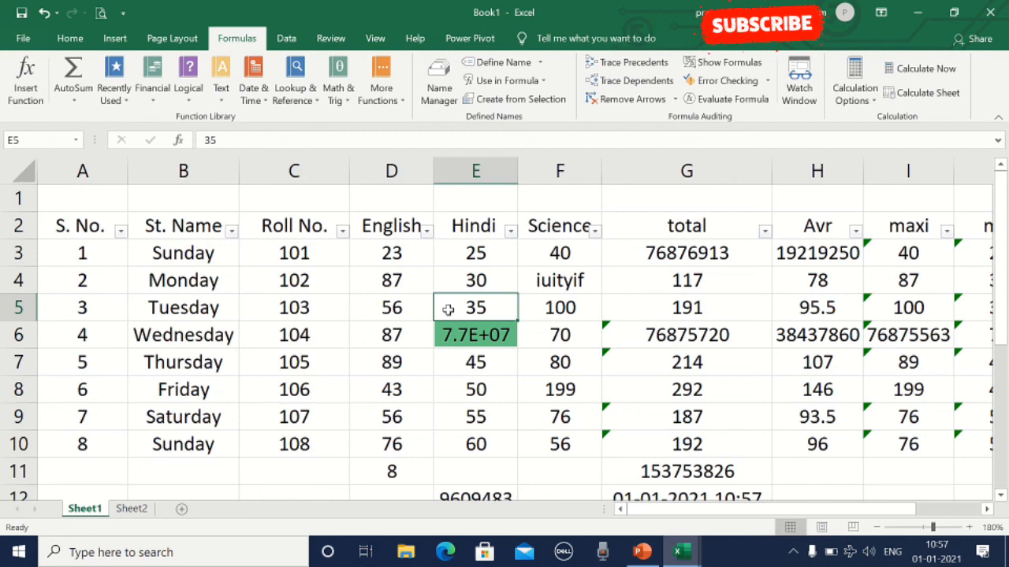
Step: Switch the workbook's calculation option to Manual and check the selected mode
left_click(859, 94)
left_click(855, 155)
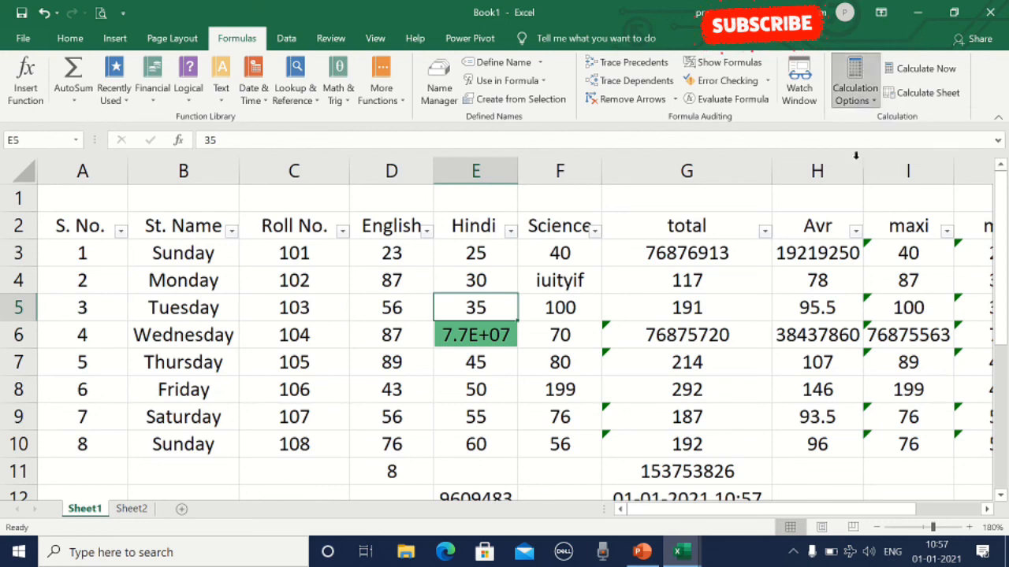
left_click(855, 161)
left_click(855, 91)
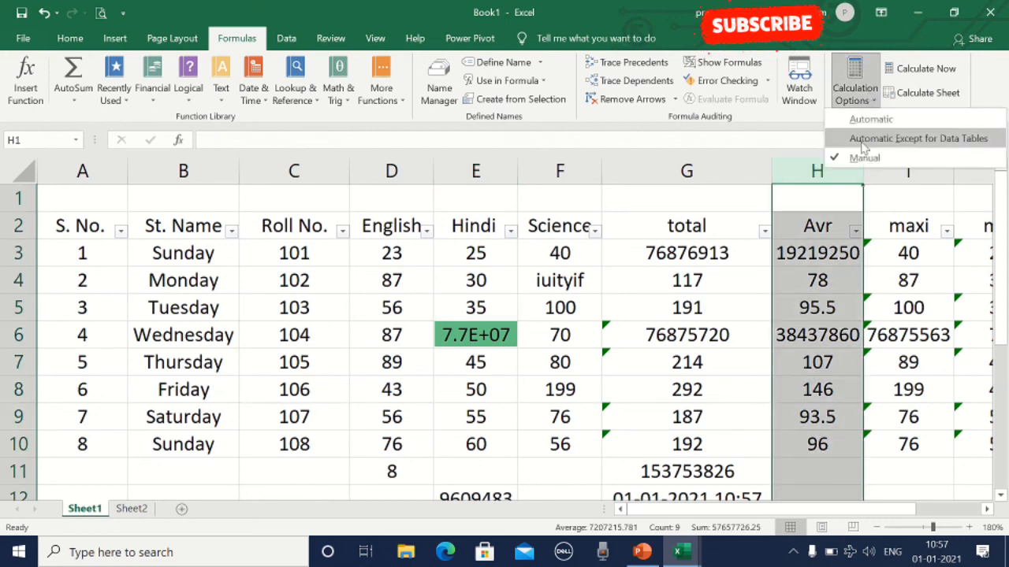
Step: Change the Hindi mark in E5 to 200
left_click(484, 306)
left_click(484, 306)
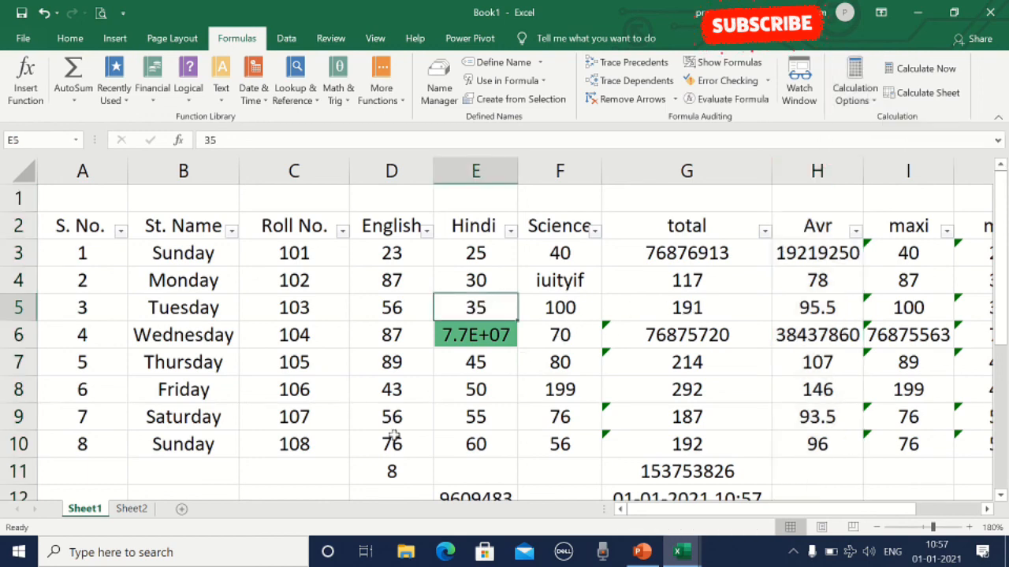
type("200")
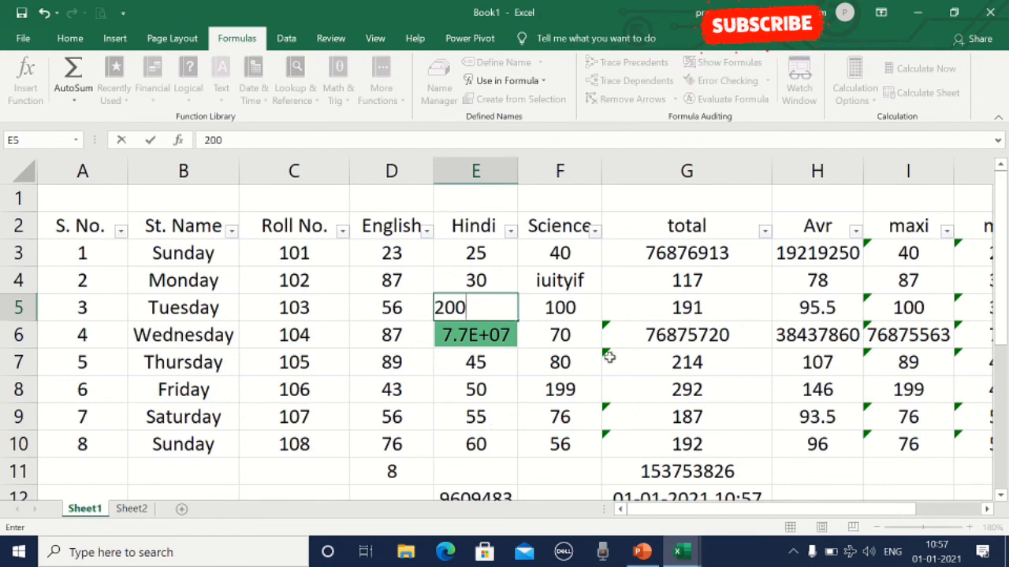
key("Return")
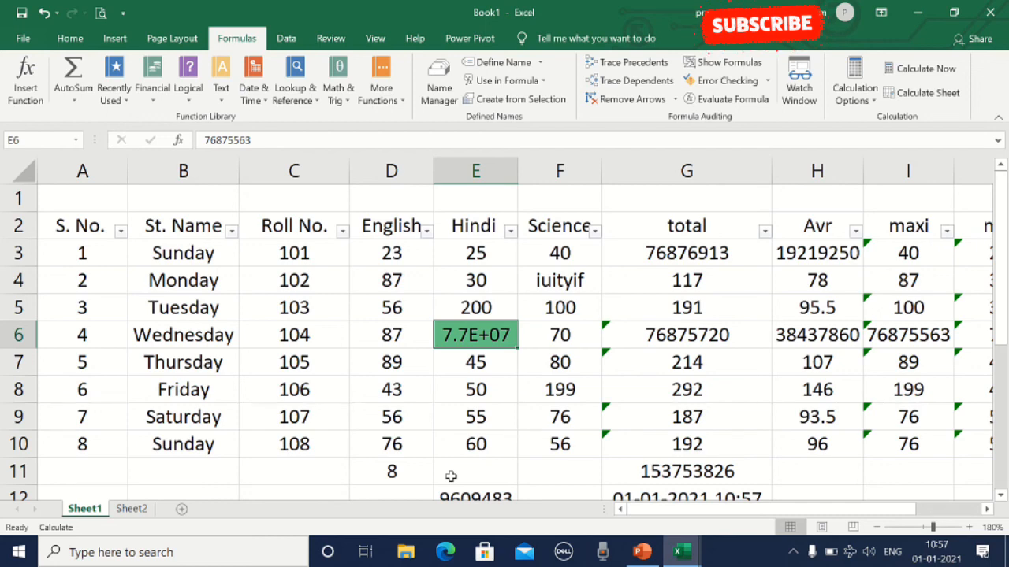
Step: Recalculate the whole workbook and the active sheet on demand, and set the calculation option back to Automatic
left_click(864, 105)
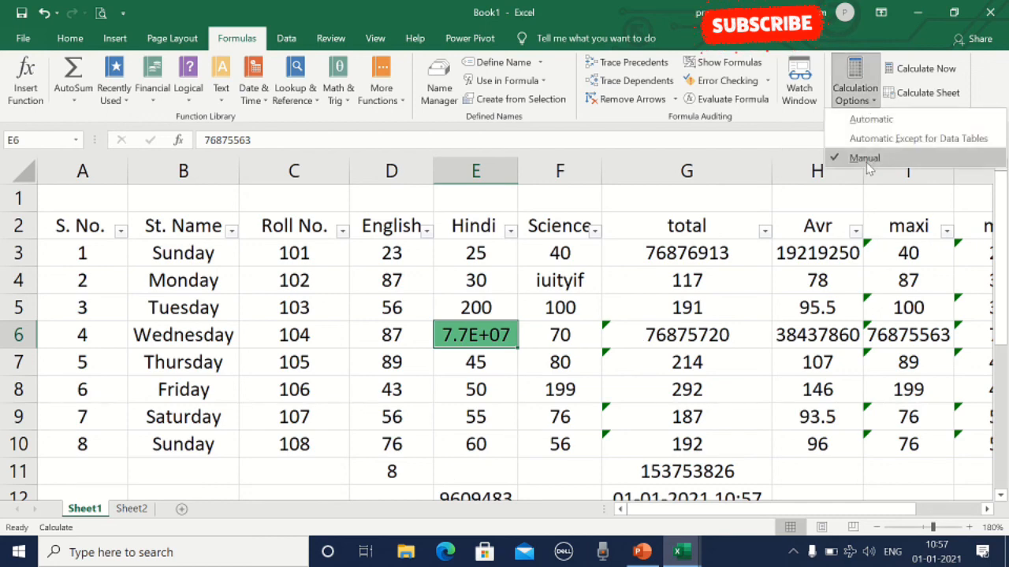
left_click(914, 69)
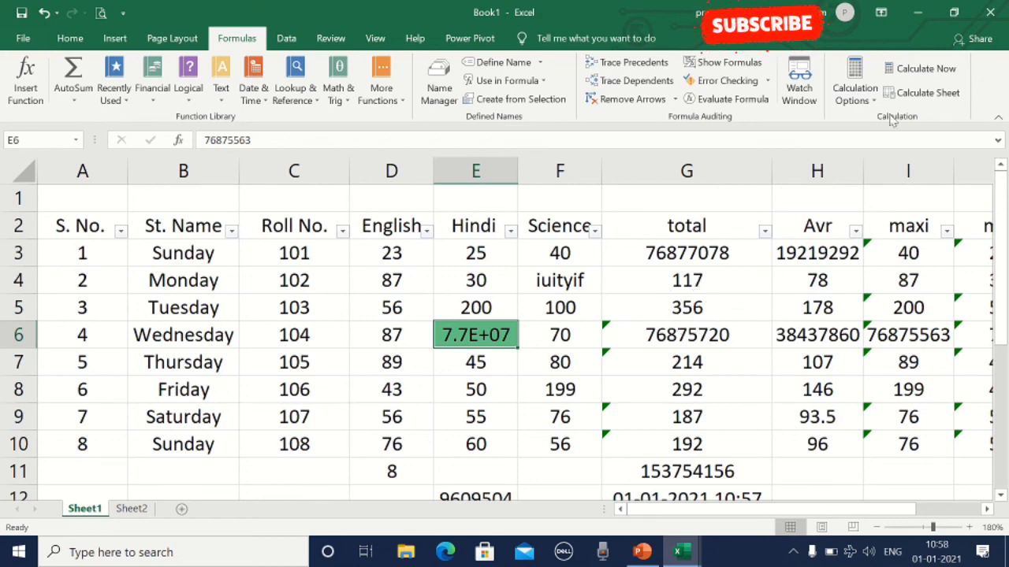
left_click(918, 94)
left_click(866, 99)
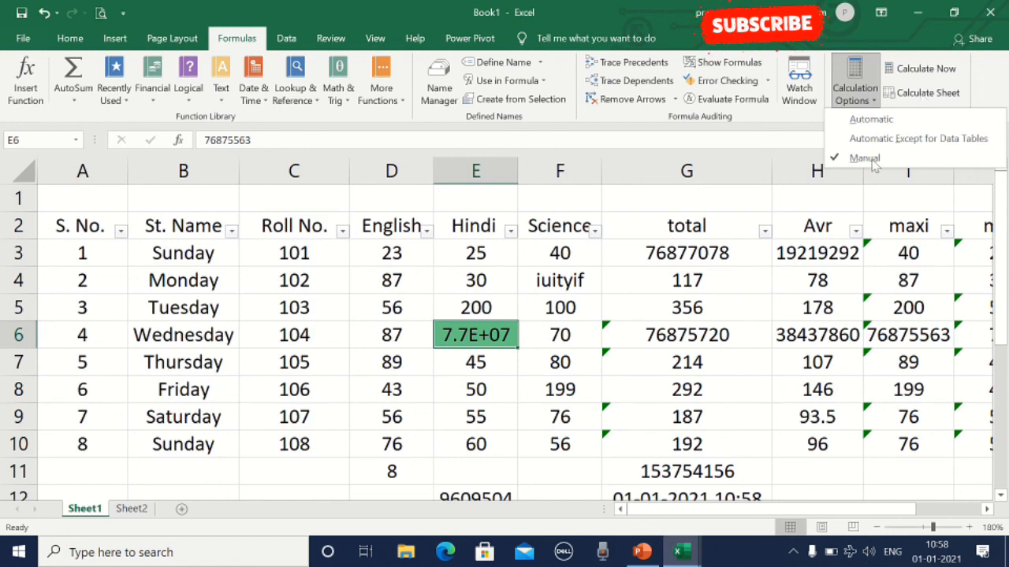
left_click(875, 120)
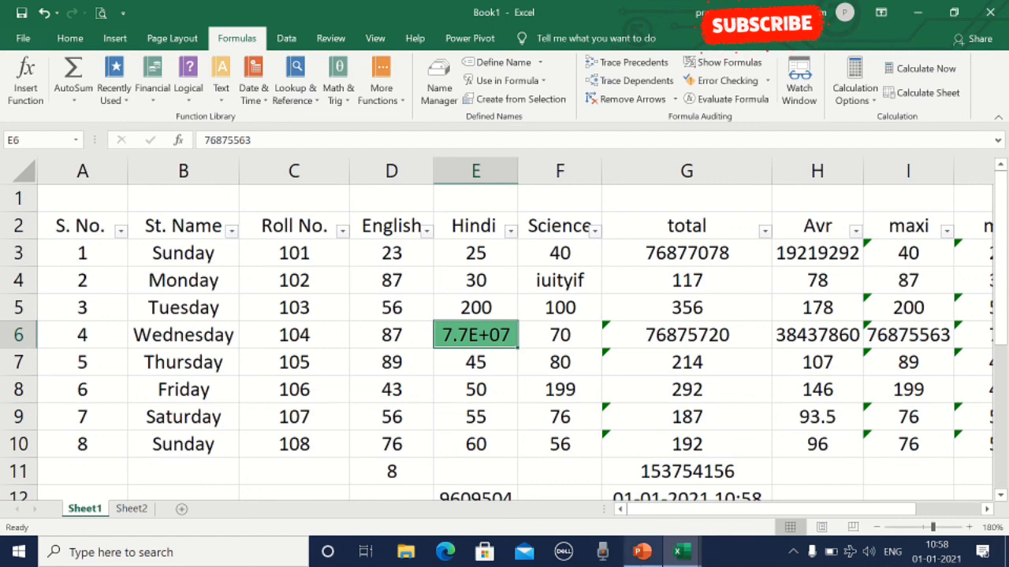
Step: Switch to the open Presentation1 in PowerPoint
mouse_move(642, 552)
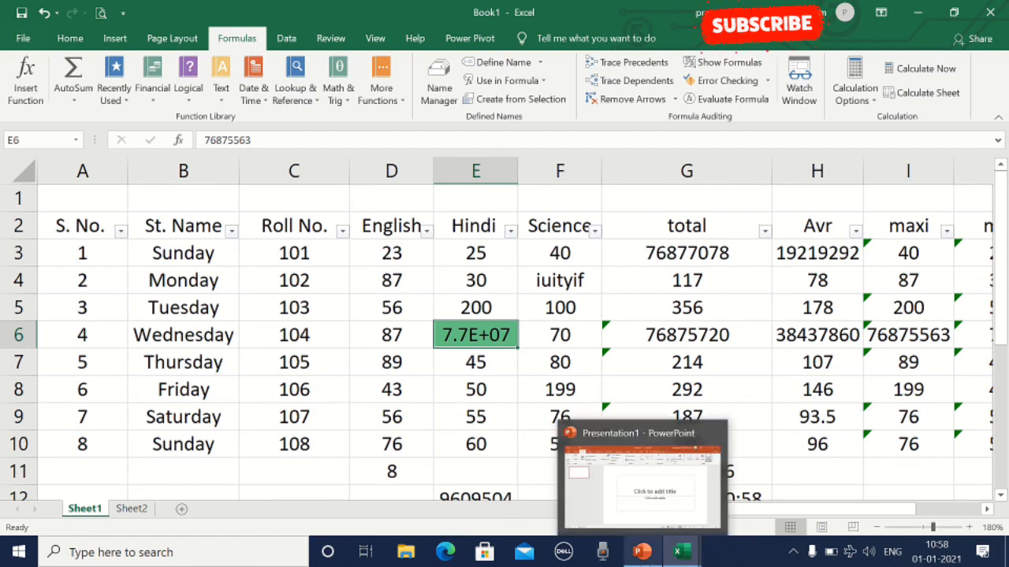
left_click(640, 552)
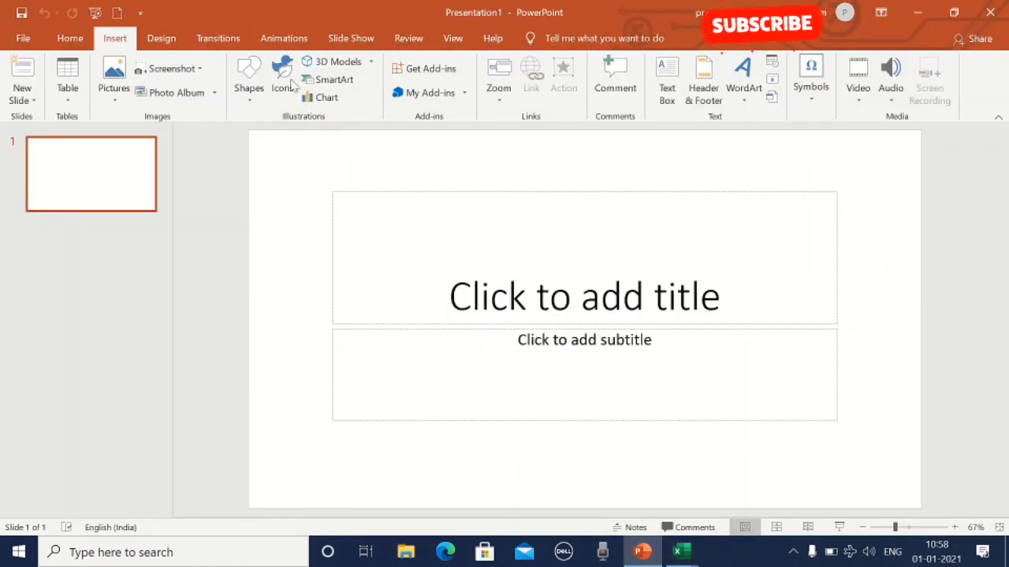
mouse_move(498, 11)
left_click(449, 30)
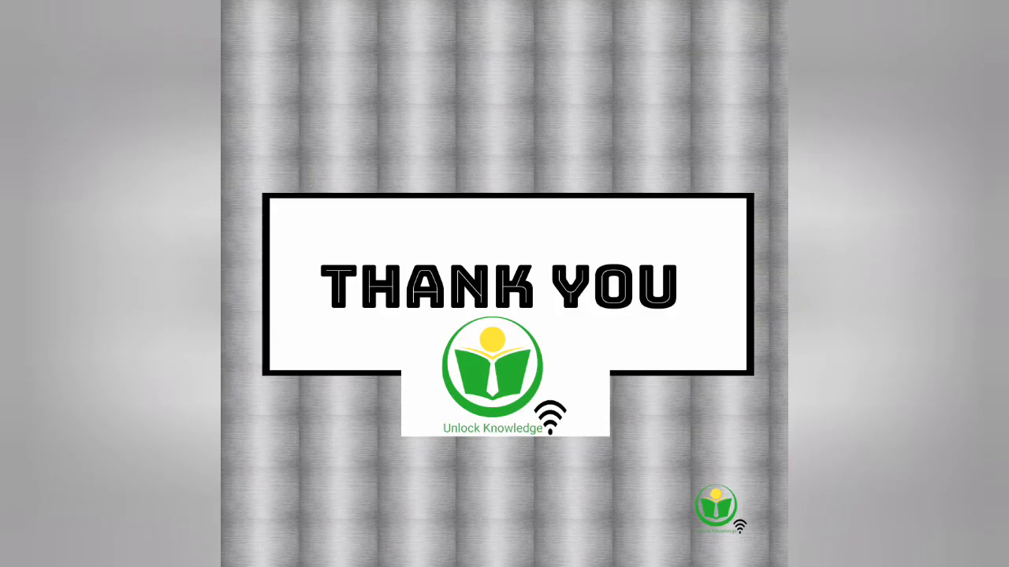